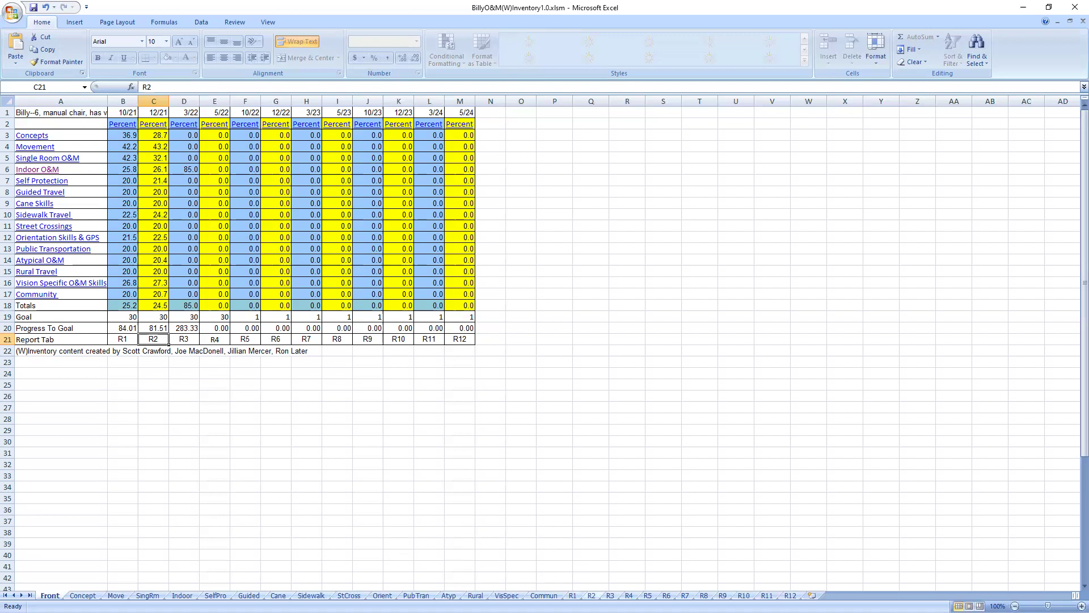
Step: Clear the student name in R1 cell A1 and check the R2 and R3 reports
{"action": "left_click", "coordinate": [591, 594]}
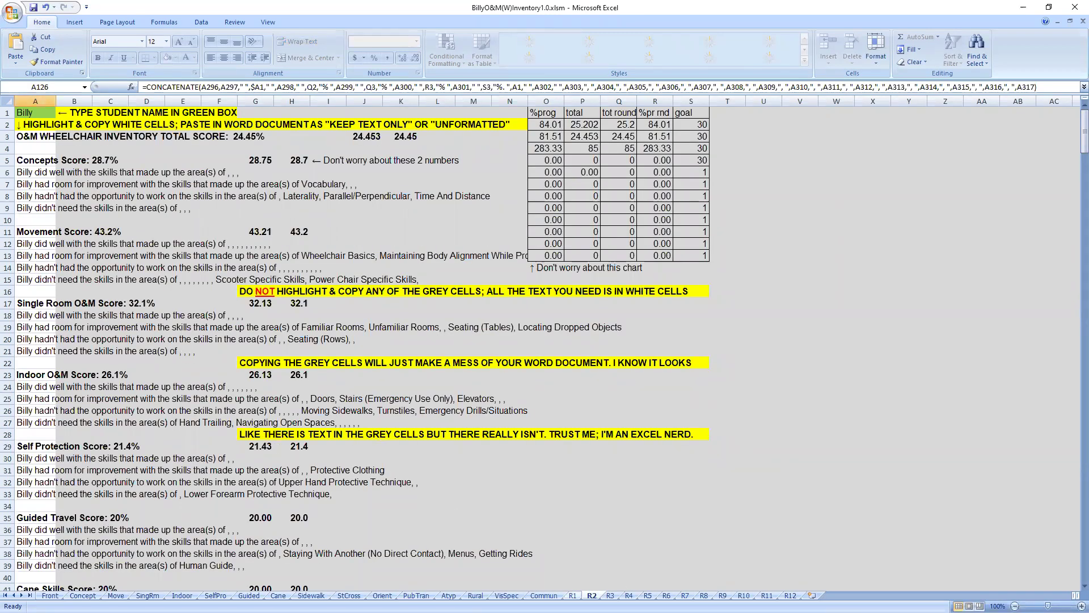
{"action": "left_click", "coordinate": [573, 595]}
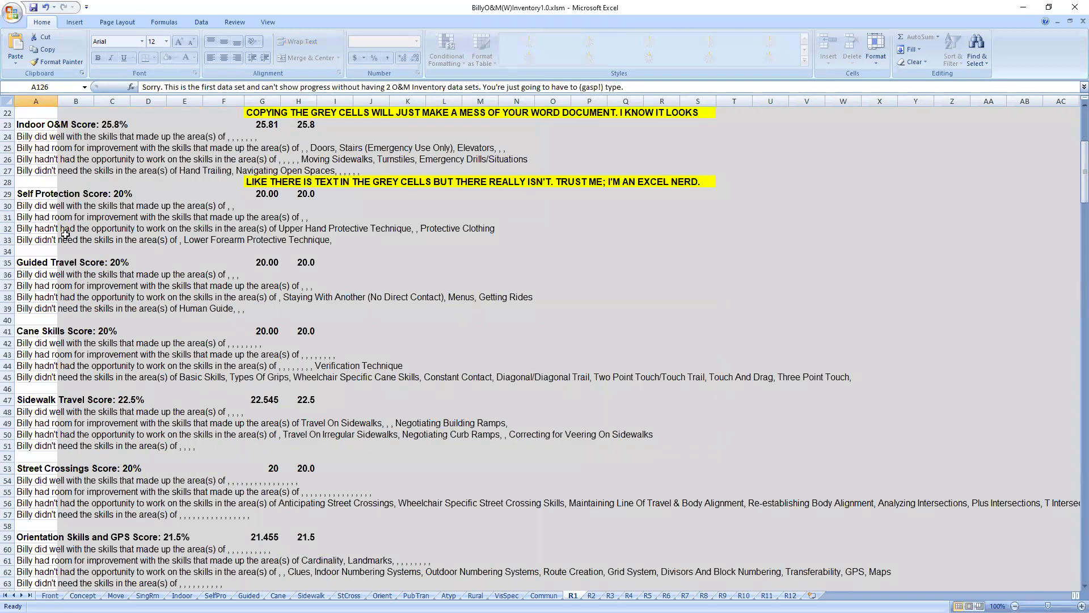
{"action": "scroll", "coordinate": [66, 234], "scroll_direction": "up", "scroll_amount": 7}
{"action": "key", "text": "ctrl+Home"}
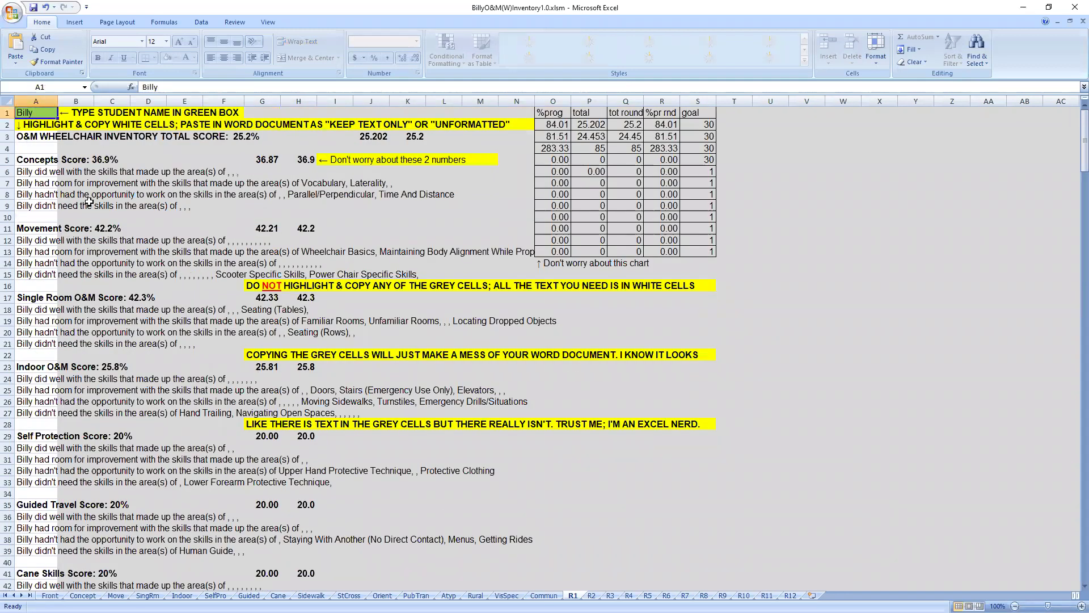
{"action": "key", "text": "BackSpace"}
{"action": "key", "text": "Return"}
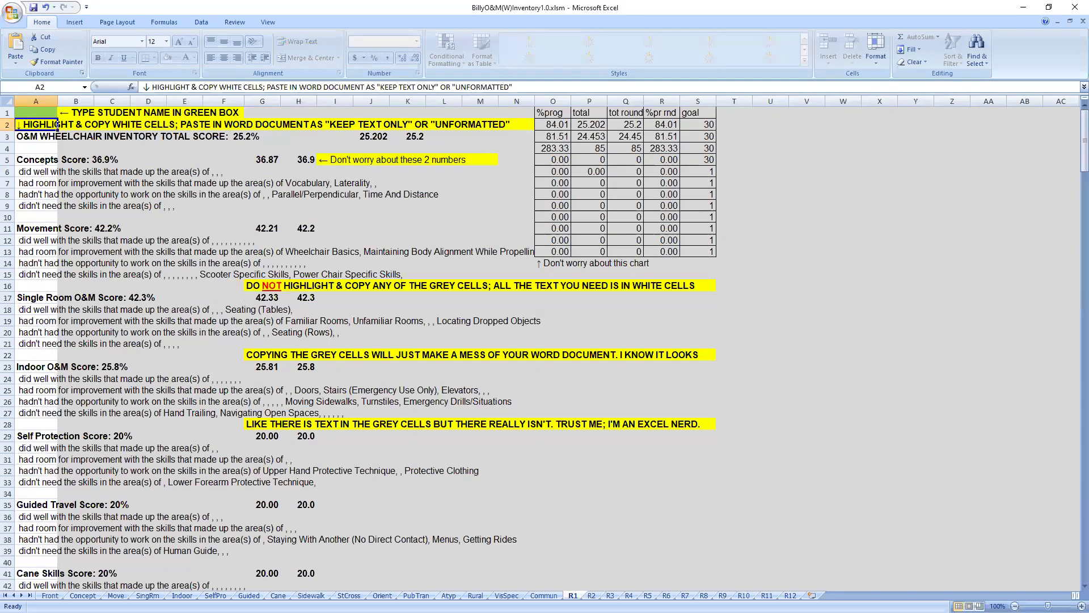
{"action": "key", "text": "ctrl+Page_Down"}
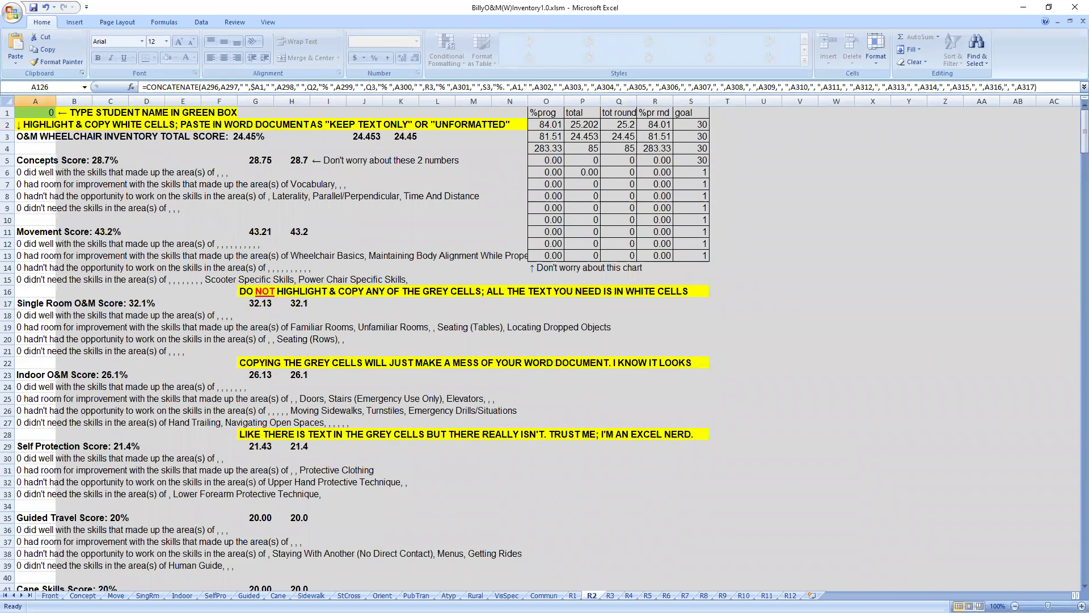
{"action": "key", "text": "ctrl+Page_Down"}
{"action": "scroll", "coordinate": [324, 266], "scroll_direction": "up", "scroll_amount": 20}
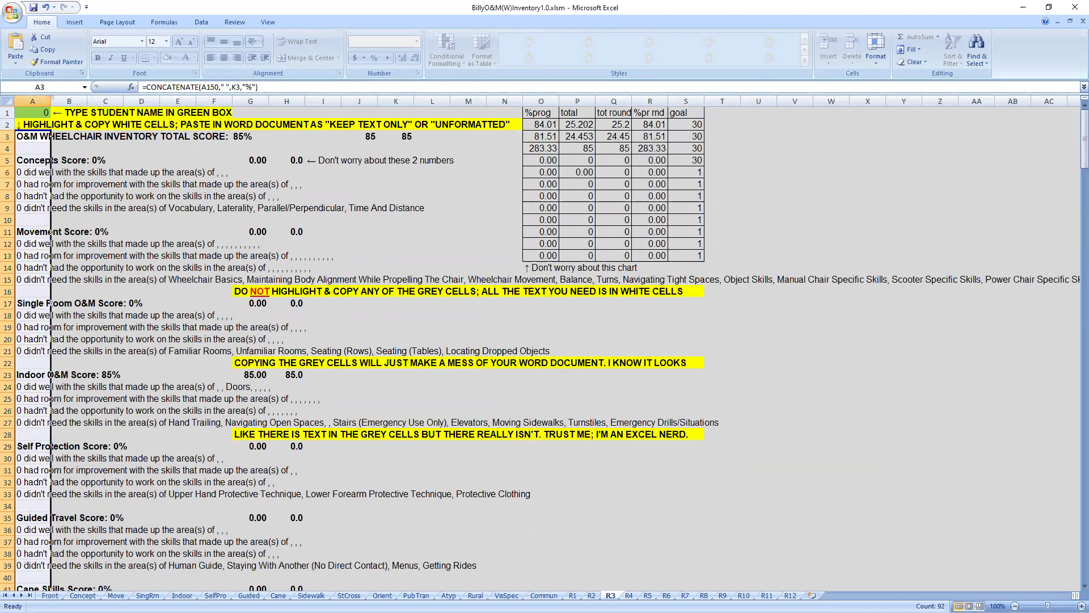
{"action": "key", "text": "ctrl+Page_Up"}
{"action": "key", "text": "ctrl+Page_Up"}
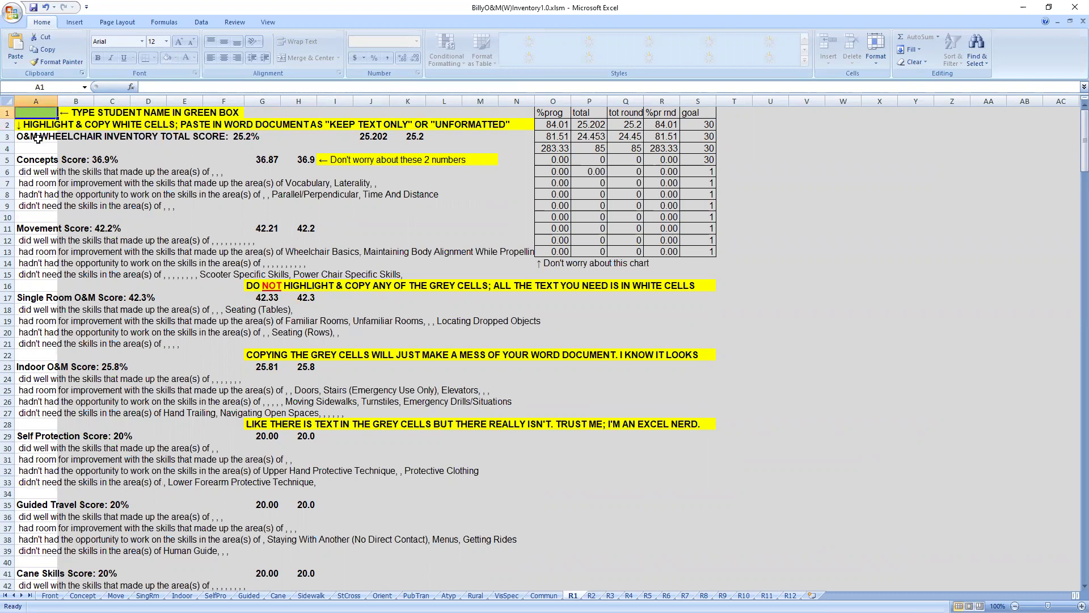
Step: Enter a different test name in A1 and review it in the R2 and R3 reports
{"action": "type", "text": "William"}
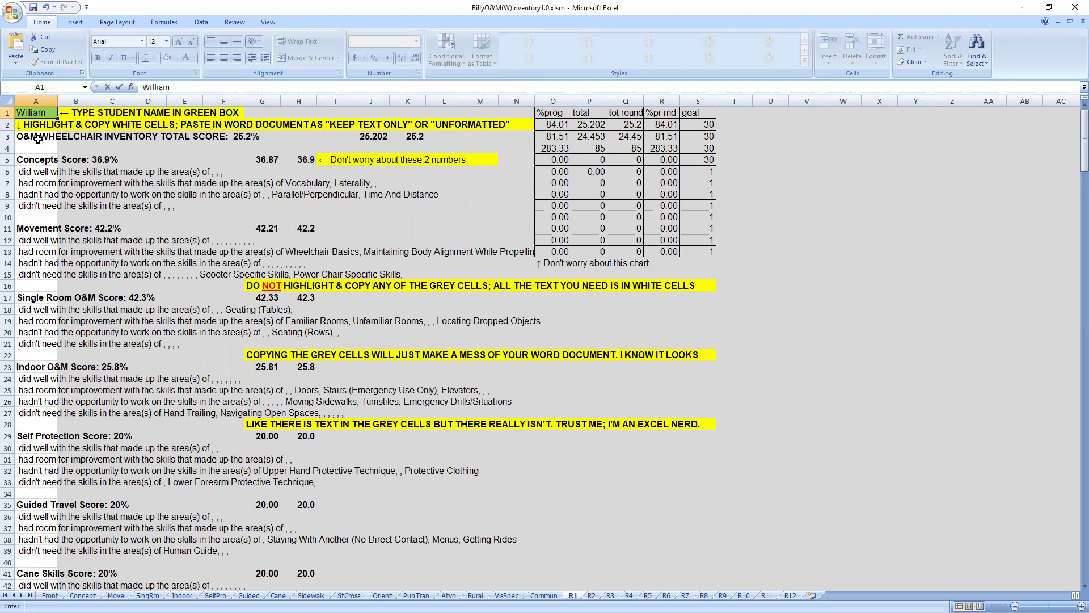
{"action": "key", "text": "Return"}
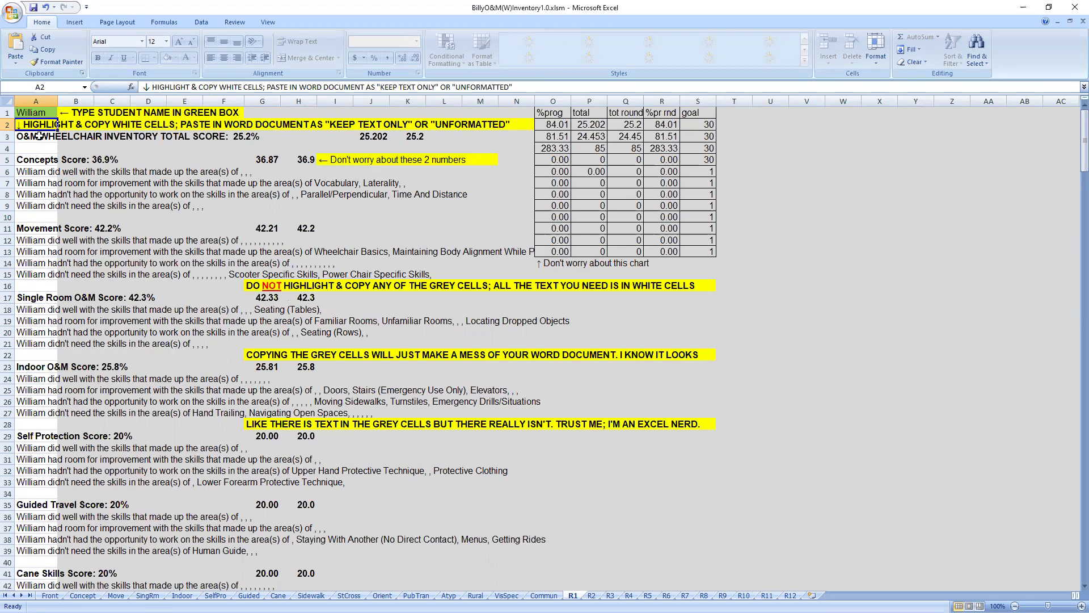
{"action": "left_click", "coordinate": [591, 595]}
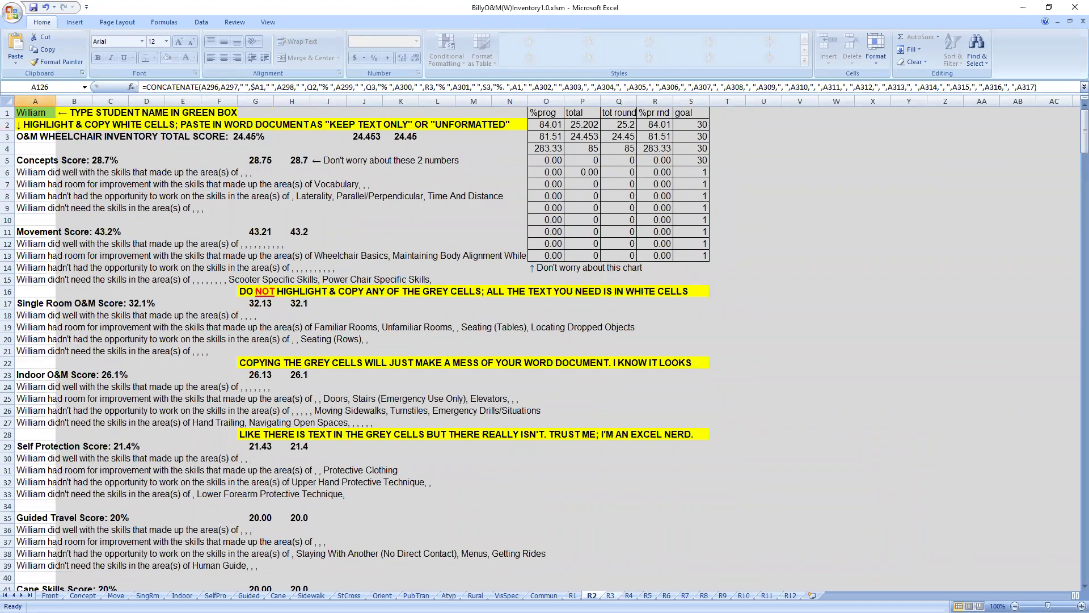
{"action": "left_click", "coordinate": [611, 595]}
{"action": "key", "text": "ctrl+Page_Up"}
{"action": "key", "text": "ctrl+Page_Up"}
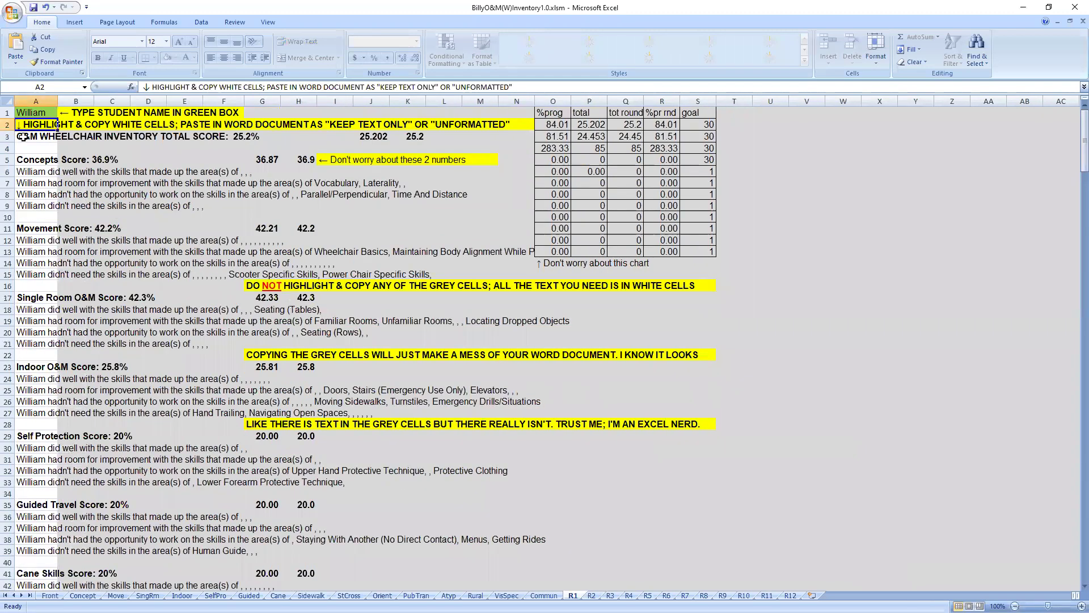
Step: Try another test name in A1, then restore the original student name
{"action": "left_click", "coordinate": [26, 111]}
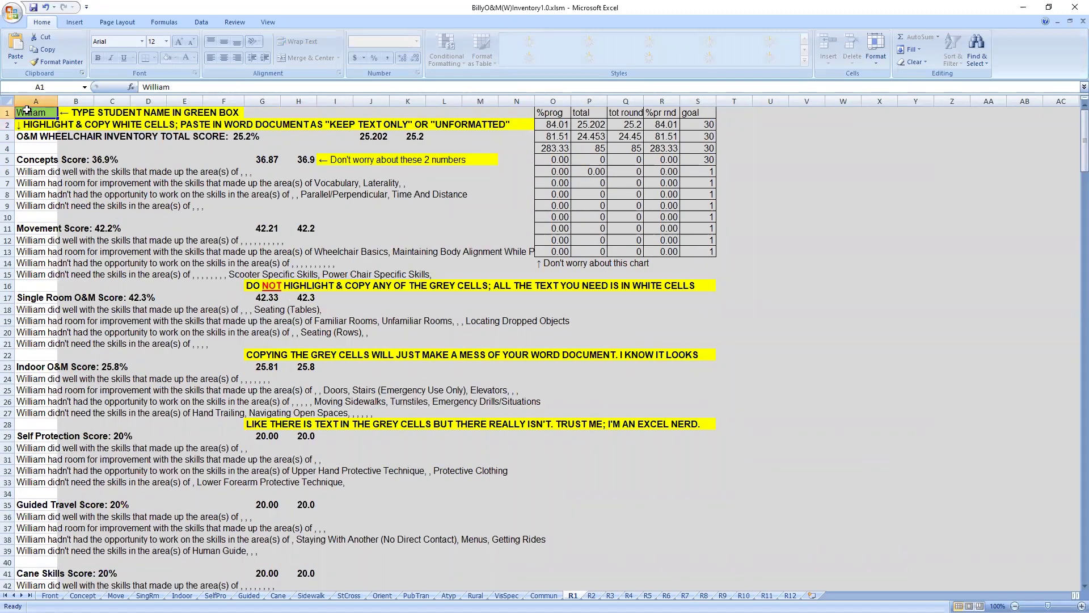
{"action": "type", "text": "Mary"}
{"action": "key", "text": "Return"}
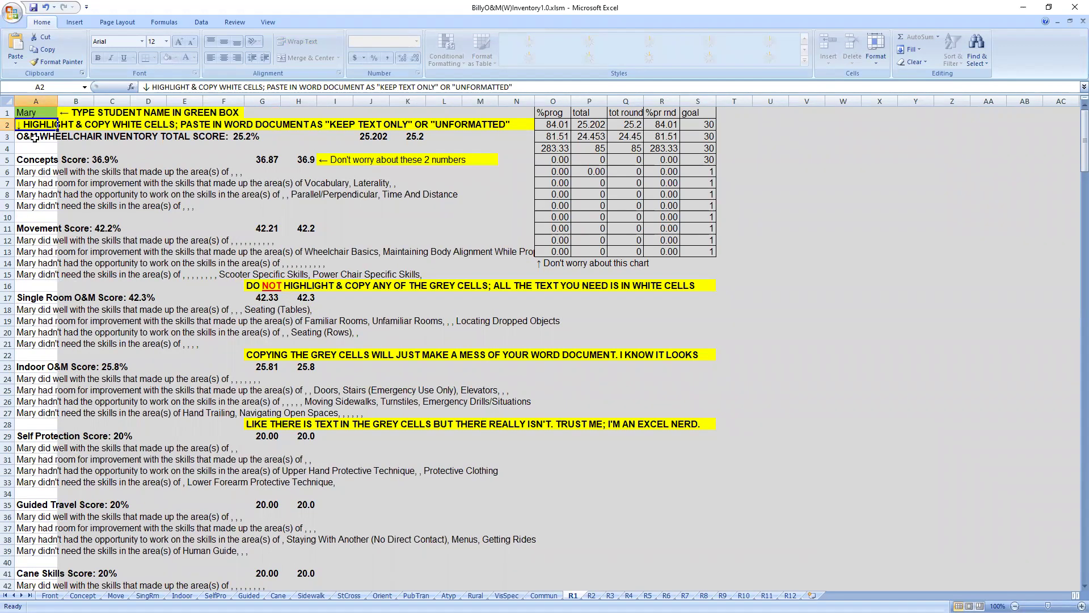
{"action": "left_click", "coordinate": [37, 114]}
{"action": "type", "text": "Billy"}
{"action": "key", "text": "Return"}
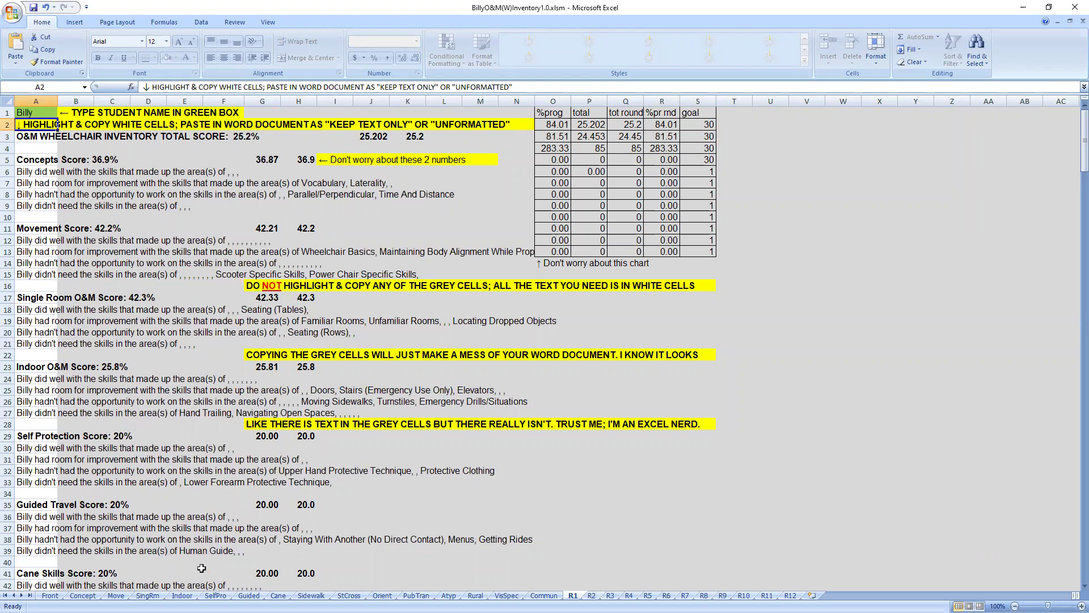
Step: Pass through the Front overview to the R2 report and select the Concepts score line in A5
{"action": "left_click", "coordinate": [50, 595]}
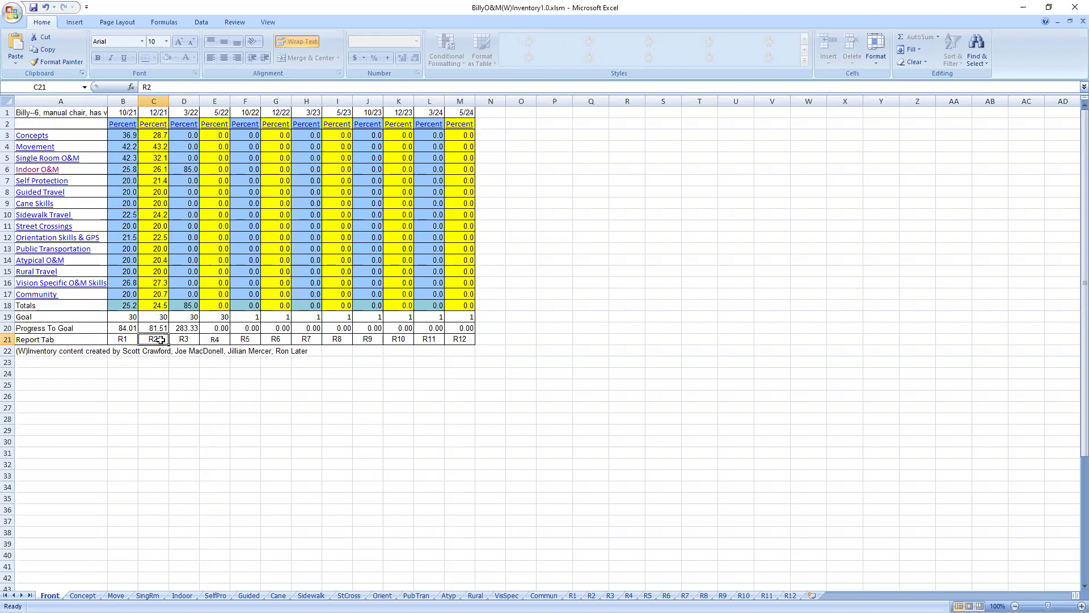
{"action": "left_click", "coordinate": [591, 595]}
{"action": "mouse_move", "coordinate": [32, 137]}
{"action": "left_mouse_down"}
{"action": "mouse_move", "coordinate": [60, 422]}
{"action": "mouse_move", "coordinate": [54, 590]}
{"action": "left_mouse_up"}
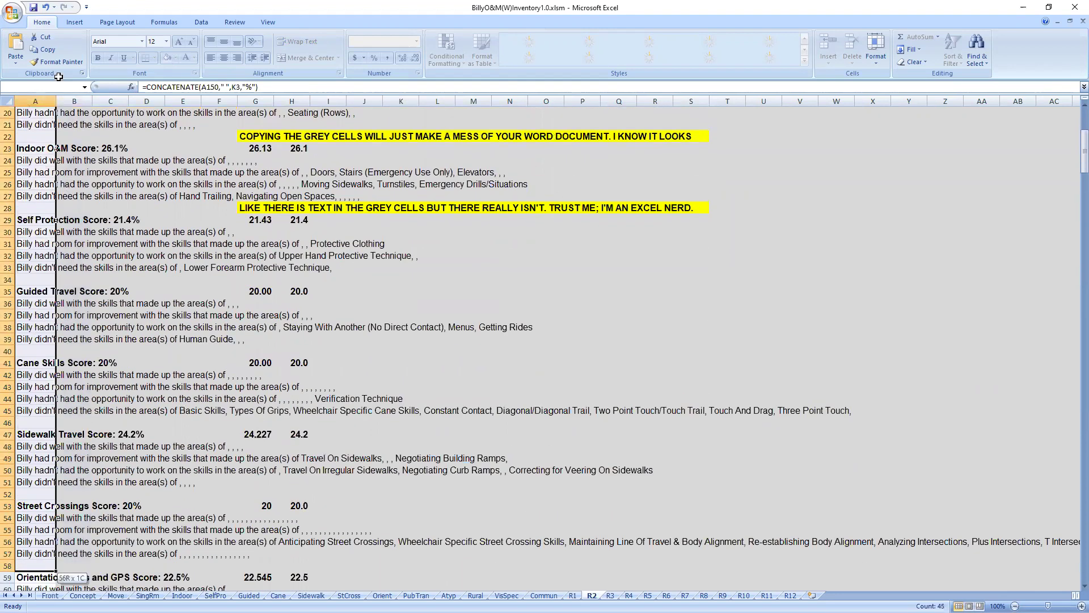
{"action": "left_click_drag", "start_coordinate": [59, 76], "coordinate": [31, 159]}
{"action": "left_click", "coordinate": [32, 159]}
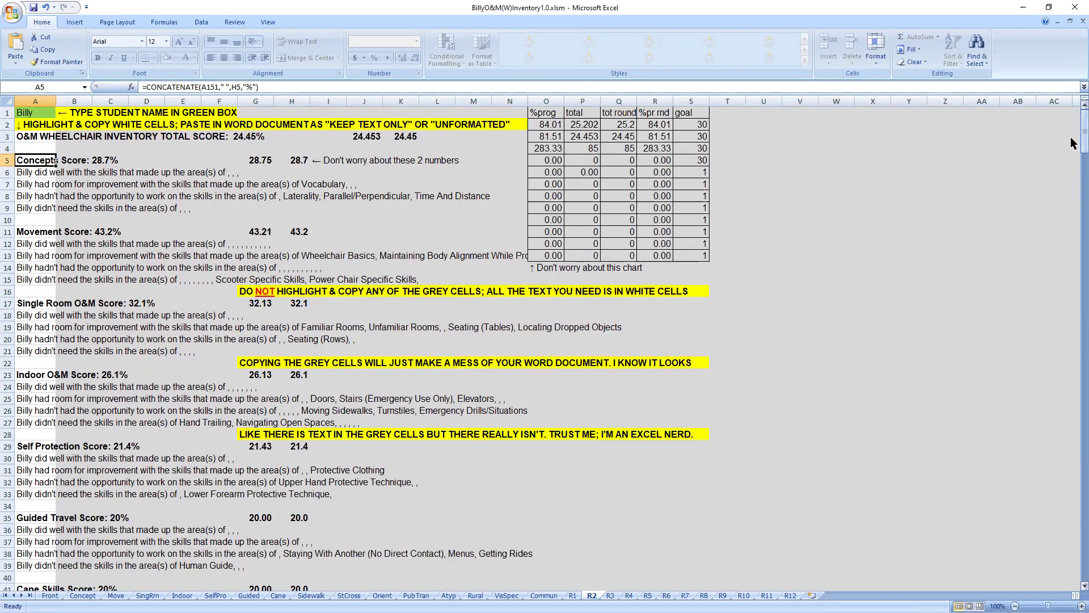
{"action": "left_click_drag", "start_coordinate": [1071, 143], "coordinate": [274, 301]}
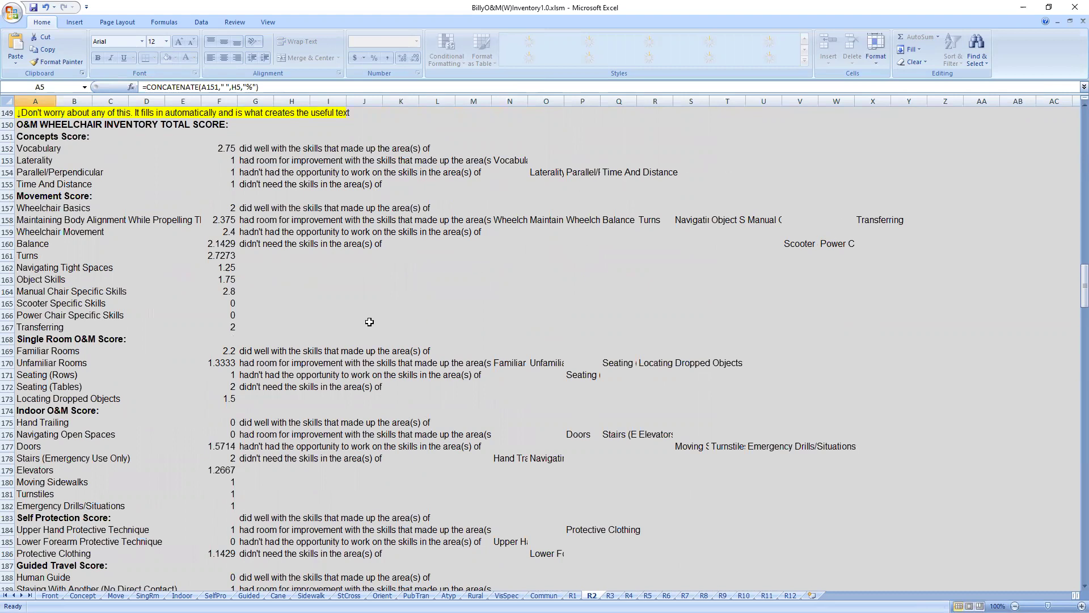
{"action": "left_click", "coordinate": [312, 365]}
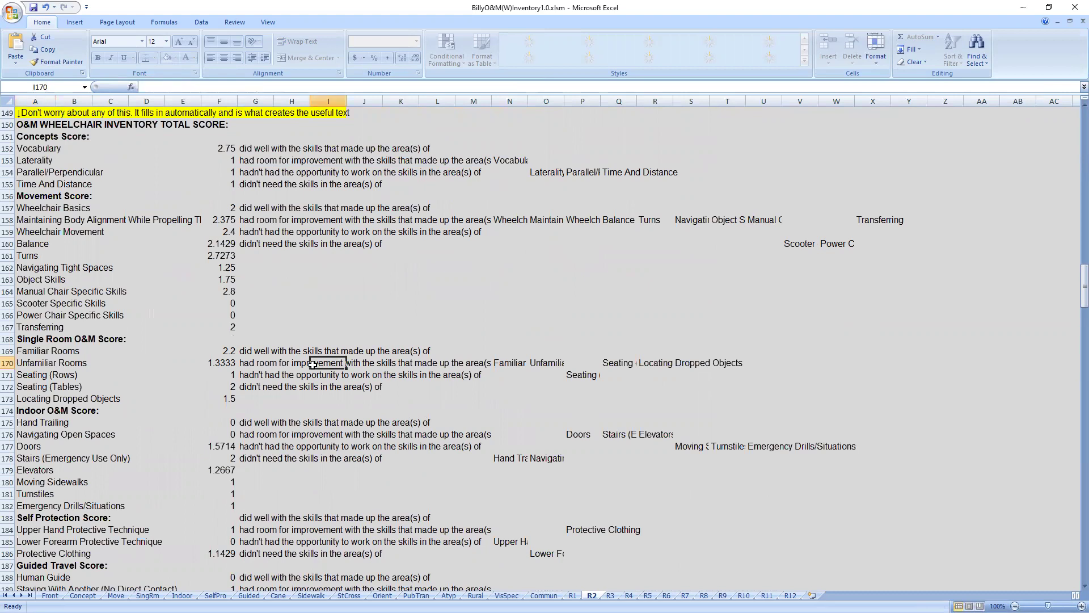
{"action": "left_click", "coordinate": [308, 377]}
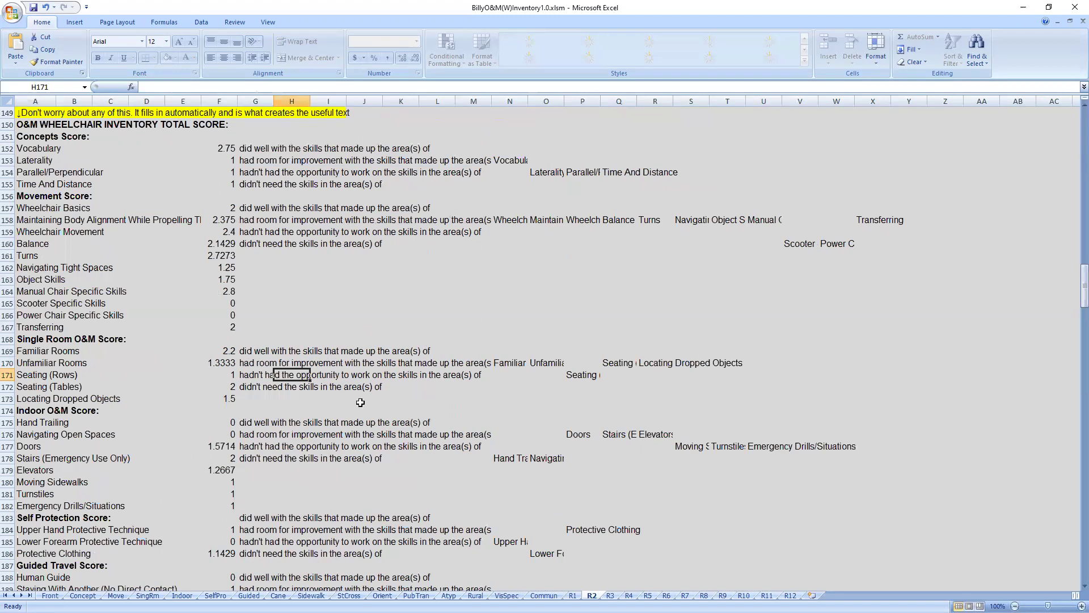
{"action": "left_click", "coordinate": [286, 385]}
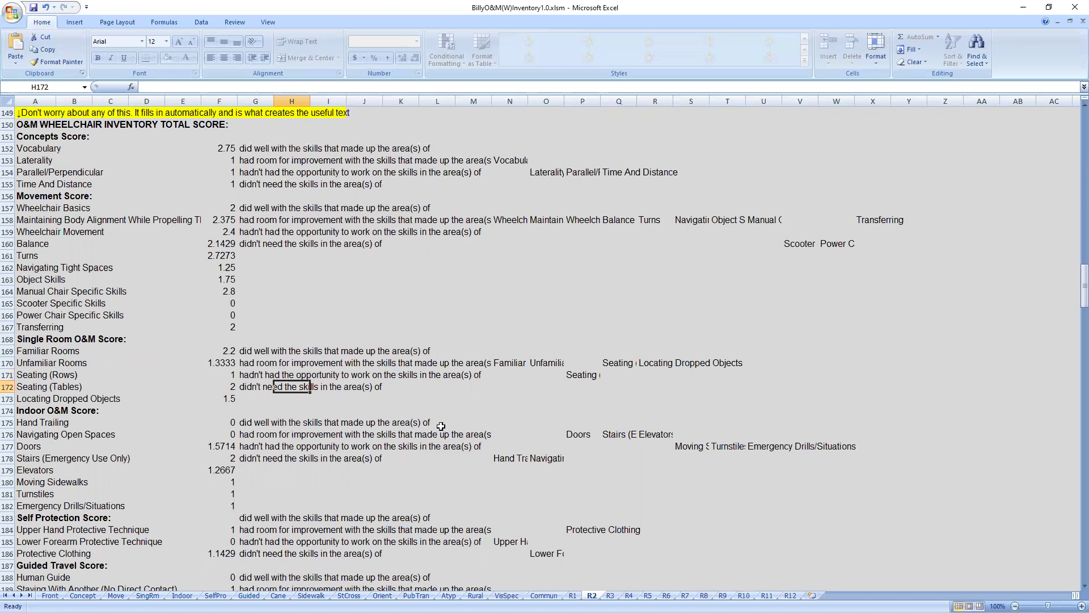
{"action": "scroll", "coordinate": [367, 425], "scroll_direction": "up", "scroll_amount": 5}
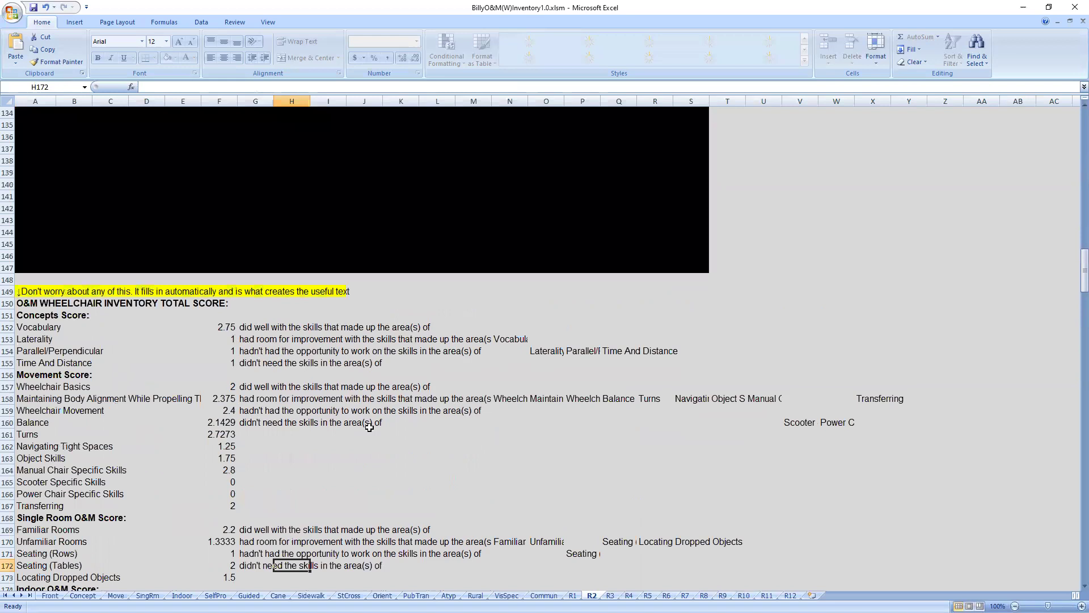
{"action": "scroll", "coordinate": [369, 427], "scroll_direction": "up", "scroll_amount": 20}
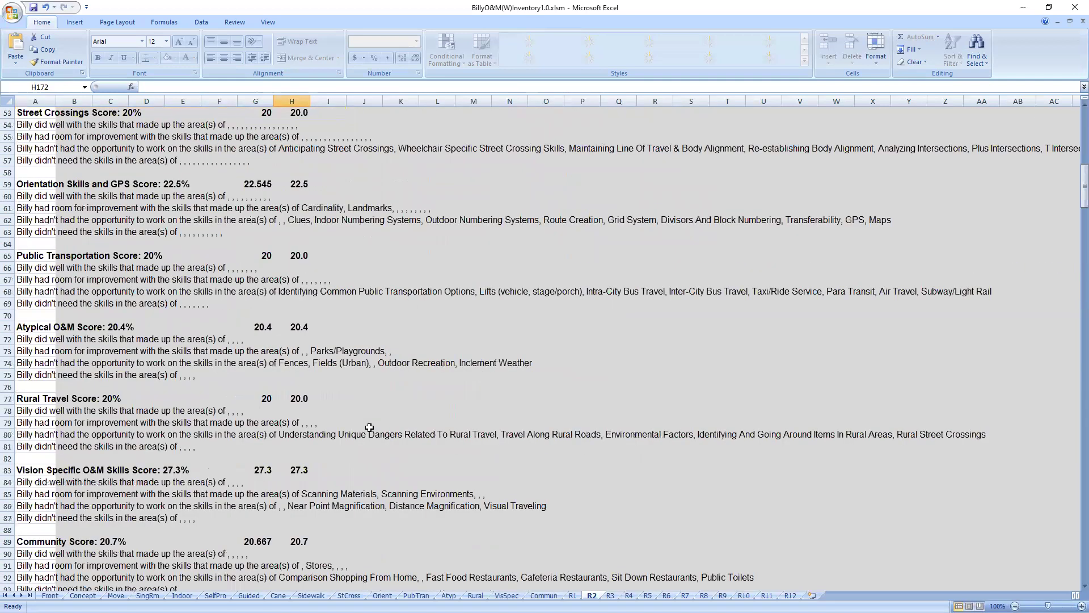
{"action": "scroll", "coordinate": [369, 427], "scroll_direction": "up", "scroll_amount": 17}
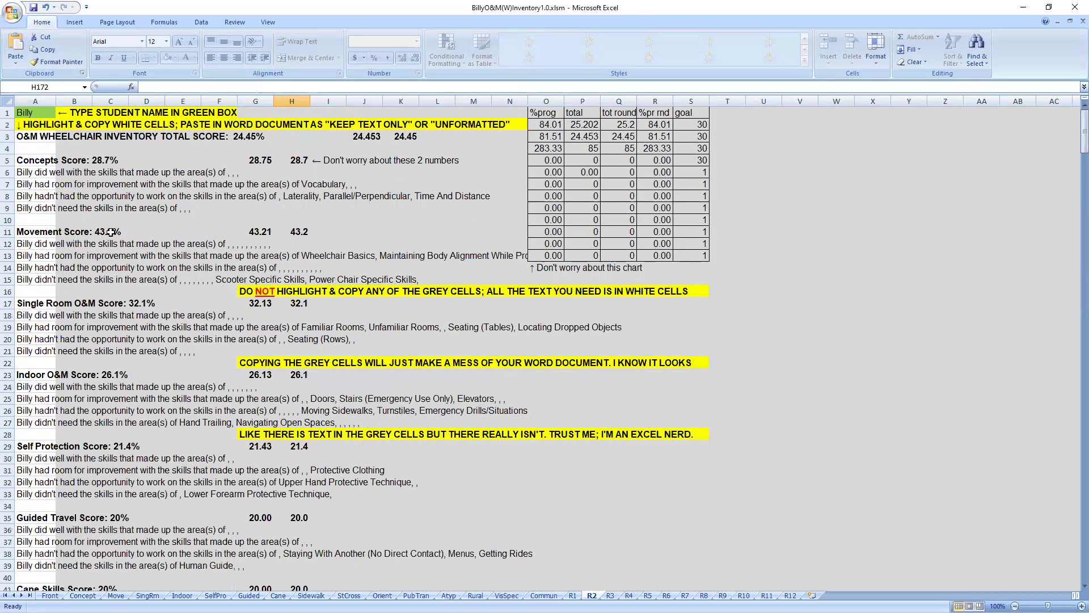
Step: Check the Concepts score formula, then copy R2 column A from row 3 through the Progress Report
{"action": "left_click", "coordinate": [91, 161]}
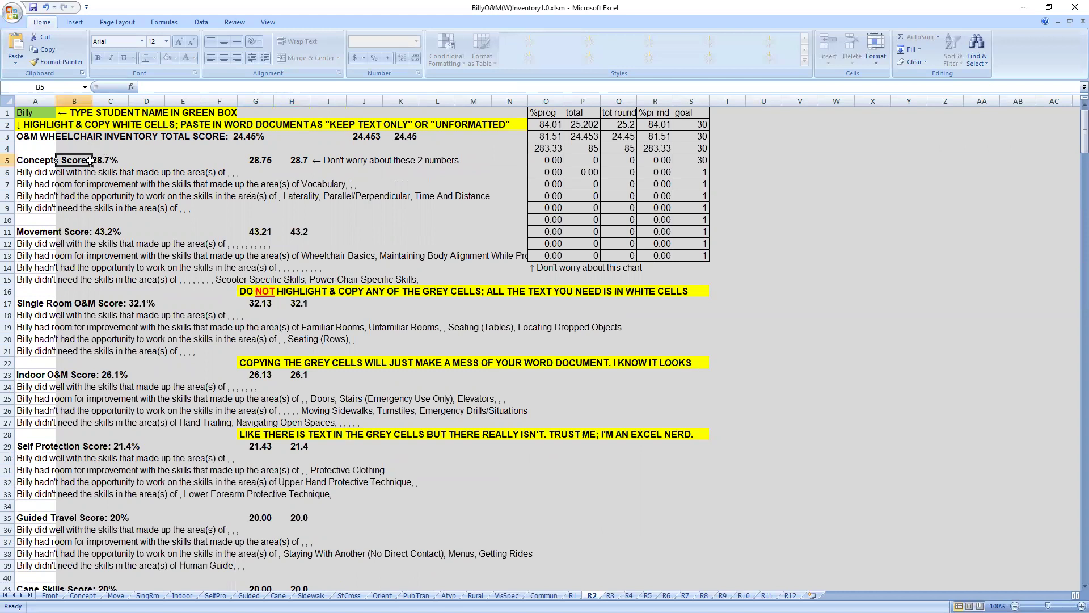
{"action": "left_click", "coordinate": [44, 163]}
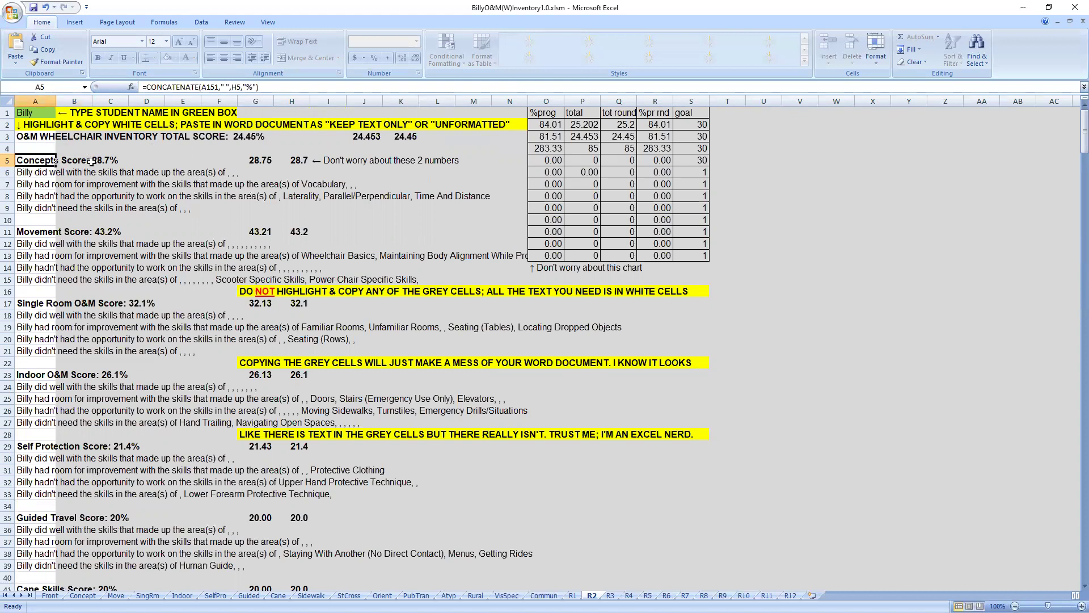
{"action": "left_click_drag", "start_coordinate": [45, 136], "coordinate": [47, 539]}
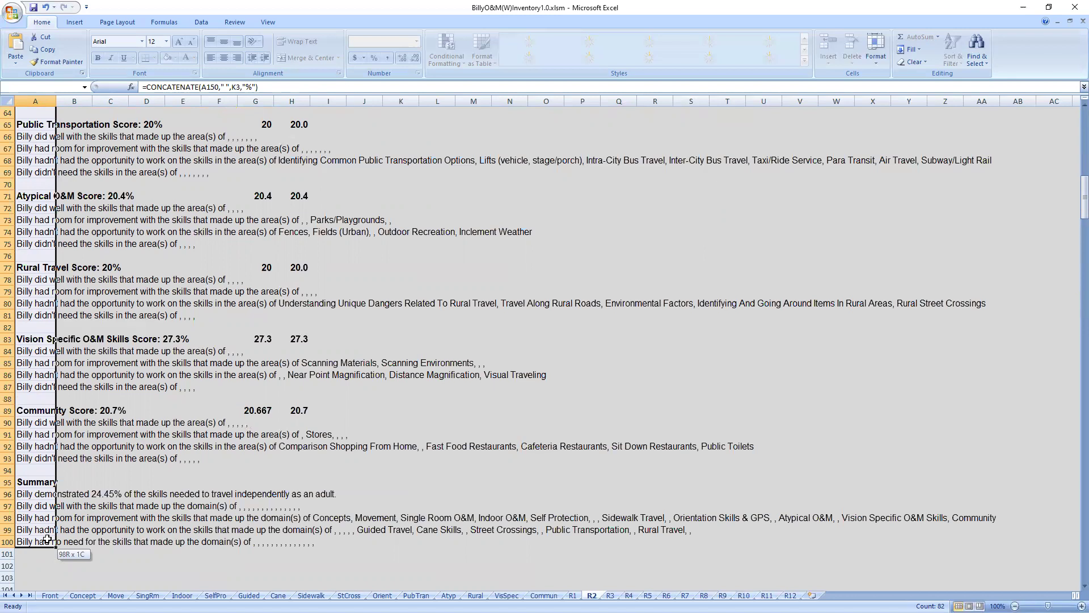
{"action": "left_click_drag", "start_coordinate": [47, 539], "coordinate": [46, 577]}
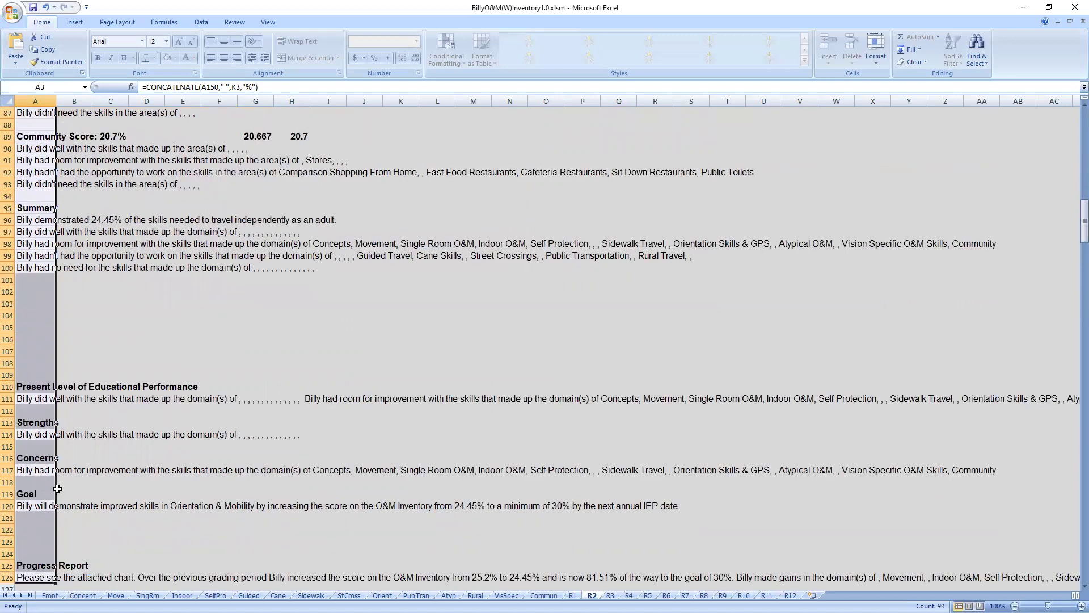
{"action": "key", "text": "ctrl+c"}
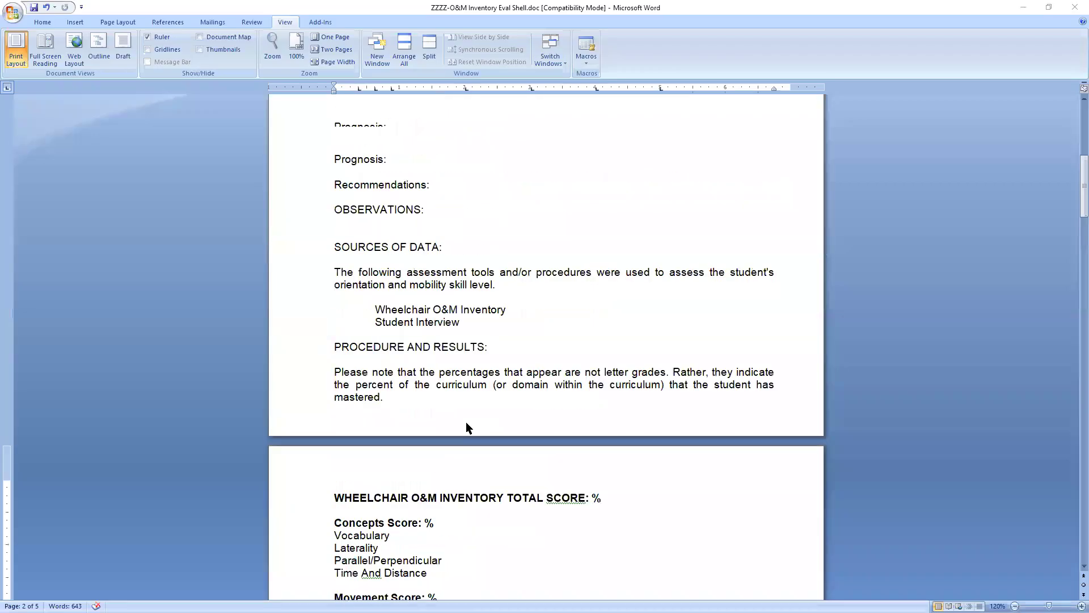
{"action": "scroll", "coordinate": [466, 424], "scroll_direction": "up", "scroll_amount": 8}
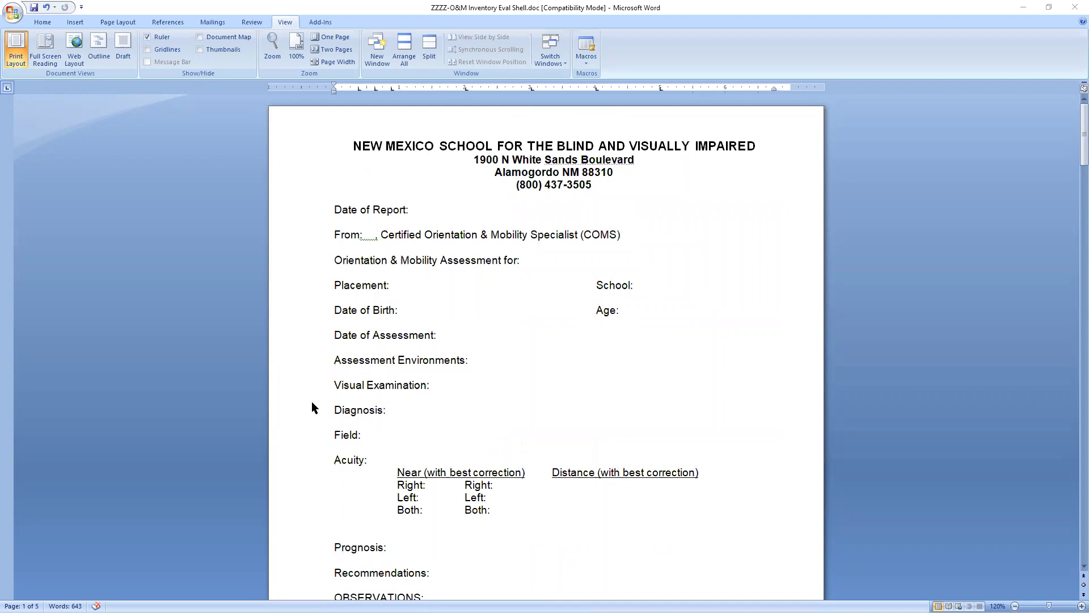
Step: Enter 58.2 before the percent sign of the Wheelchair O&M Inventory Concepts Score
{"action": "scroll", "coordinate": [312, 403], "scroll_direction": "down", "scroll_amount": 3}
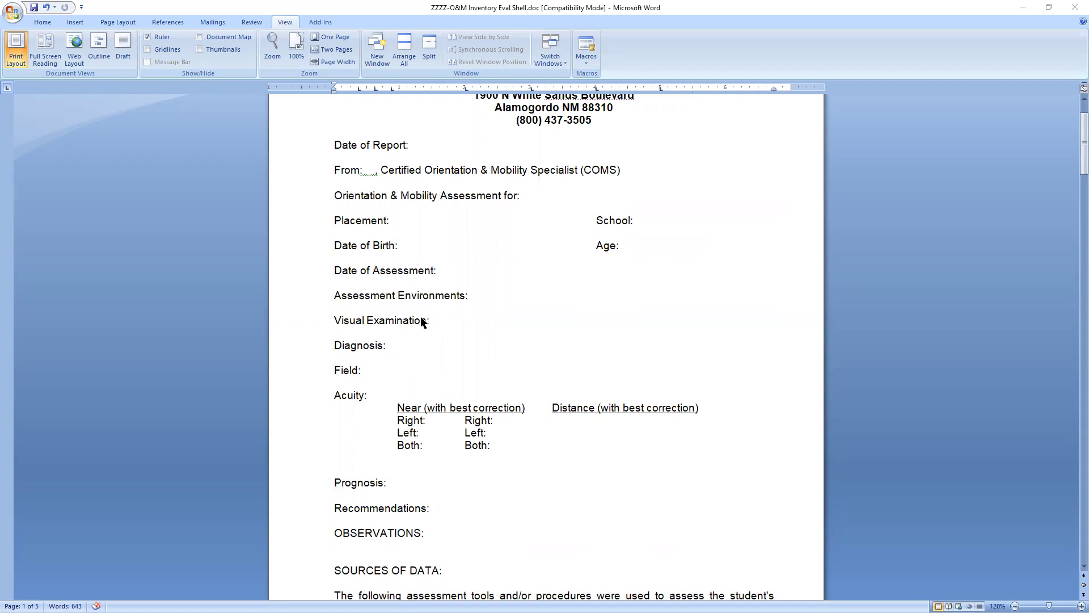
{"action": "scroll", "coordinate": [437, 354], "scroll_direction": "down", "scroll_amount": 4}
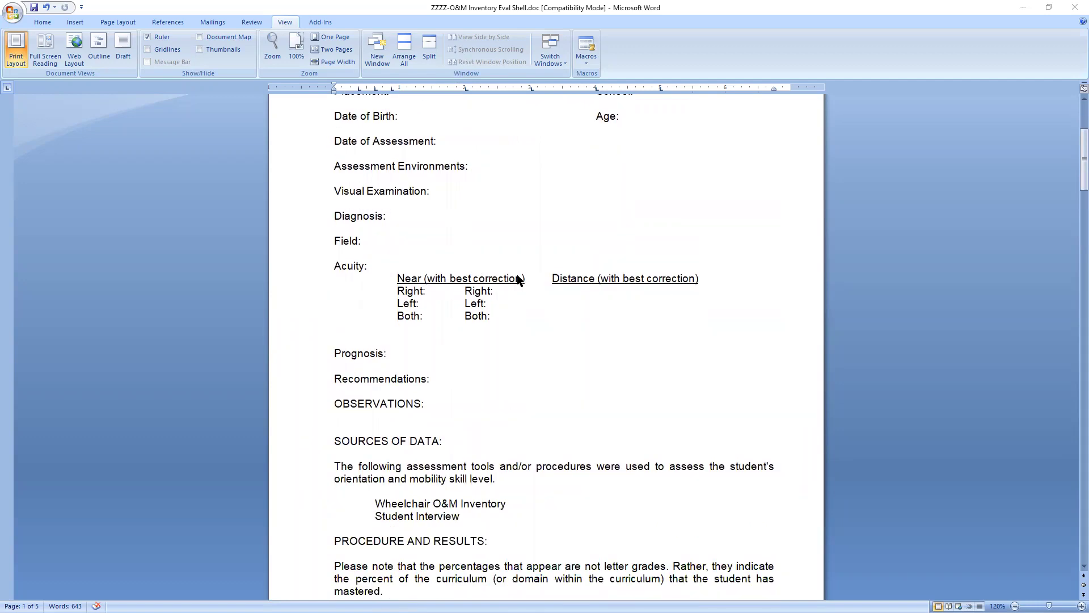
{"action": "scroll", "coordinate": [431, 386], "scroll_direction": "down", "scroll_amount": 9}
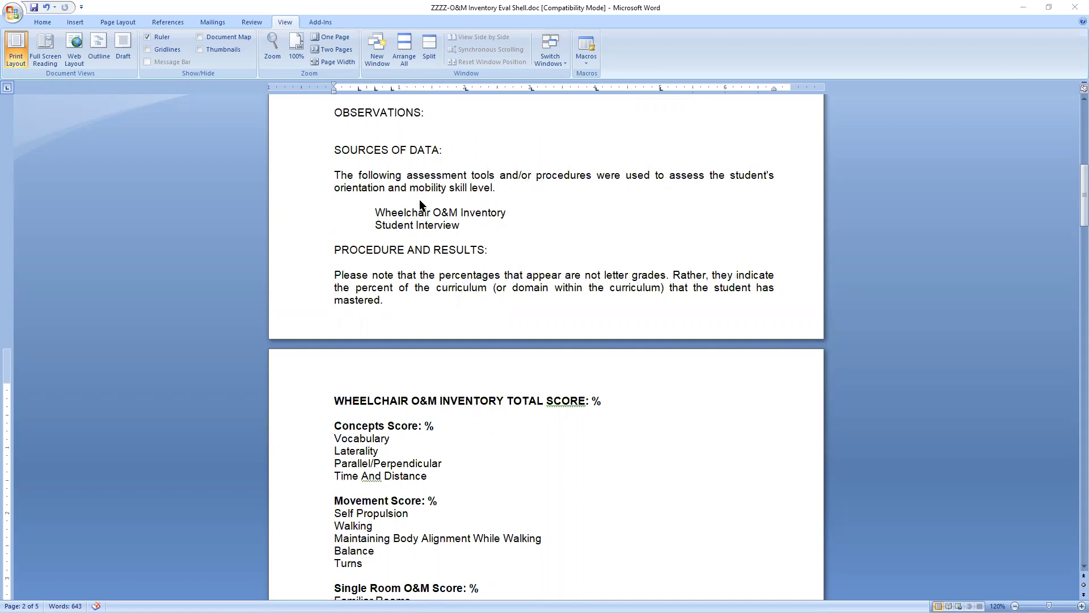
{"action": "scroll", "coordinate": [260, 270], "scroll_direction": "down", "scroll_amount": 2}
{"action": "scroll", "coordinate": [260, 270], "scroll_direction": "down", "scroll_amount": 1}
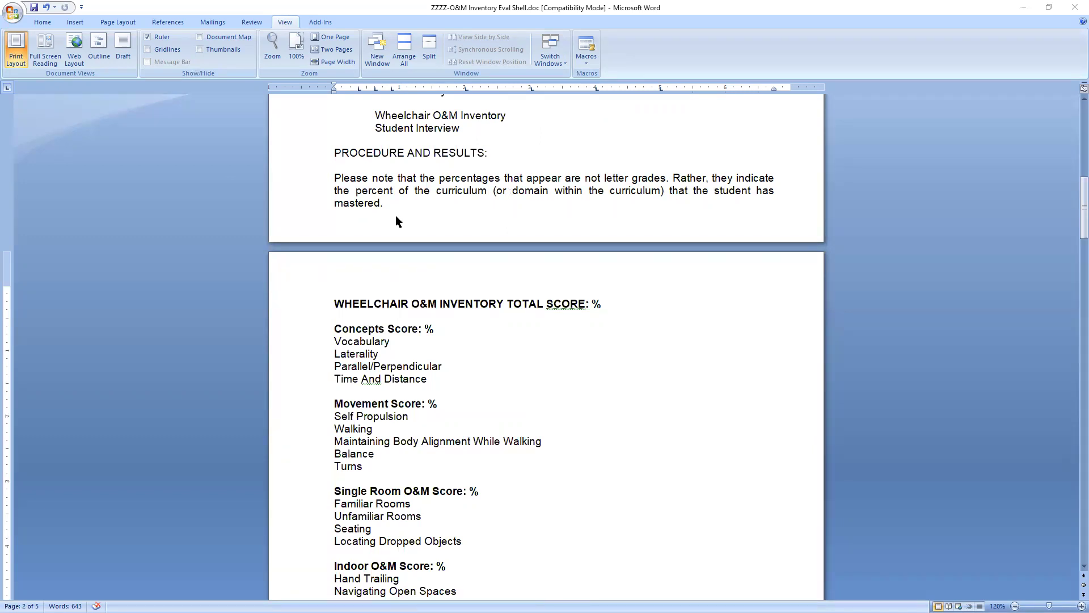
{"action": "scroll", "coordinate": [397, 346], "scroll_direction": "down", "scroll_amount": 3}
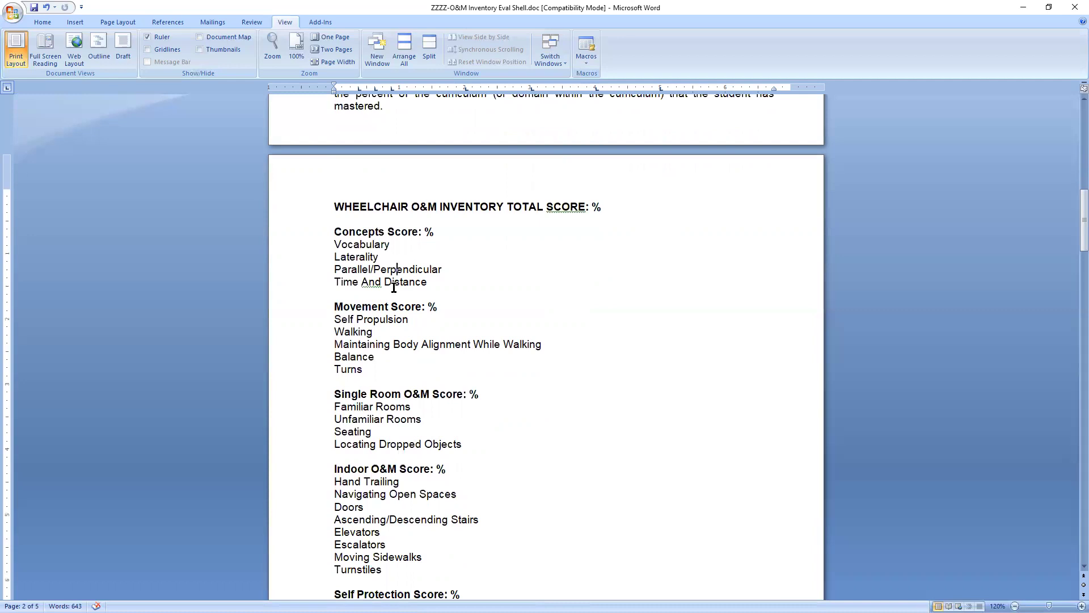
{"action": "left_click", "coordinate": [425, 232]}
{"action": "type", "text": "58.2"}
Step: Select from Concepts Score through the SUMMARY heading and delete the domain score lists
{"action": "left_click_drag", "start_coordinate": [333, 206], "coordinate": [438, 345]}
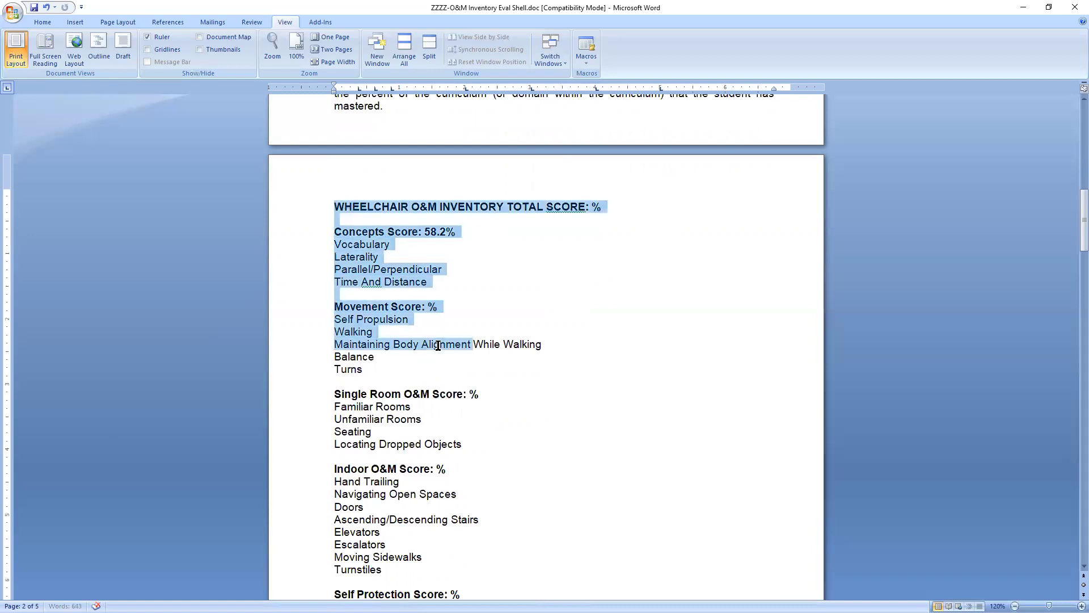
{"action": "left_click", "coordinate": [363, 215]}
{"action": "left_click_drag", "start_coordinate": [336, 232], "coordinate": [562, 480]}
{"action": "scroll", "coordinate": [554, 479], "scroll_direction": "down", "scroll_amount": 12}
{"action": "scroll", "coordinate": [554, 480], "scroll_direction": "down", "scroll_amount": 16}
{"action": "scroll", "coordinate": [555, 479], "scroll_direction": "down", "scroll_amount": 8}
{"action": "scroll", "coordinate": [555, 479], "scroll_direction": "down", "scroll_amount": 1}
{"action": "key", "text": "Delete"}
{"action": "scroll", "coordinate": [377, 406], "scroll_direction": "up", "scroll_amount": 5}
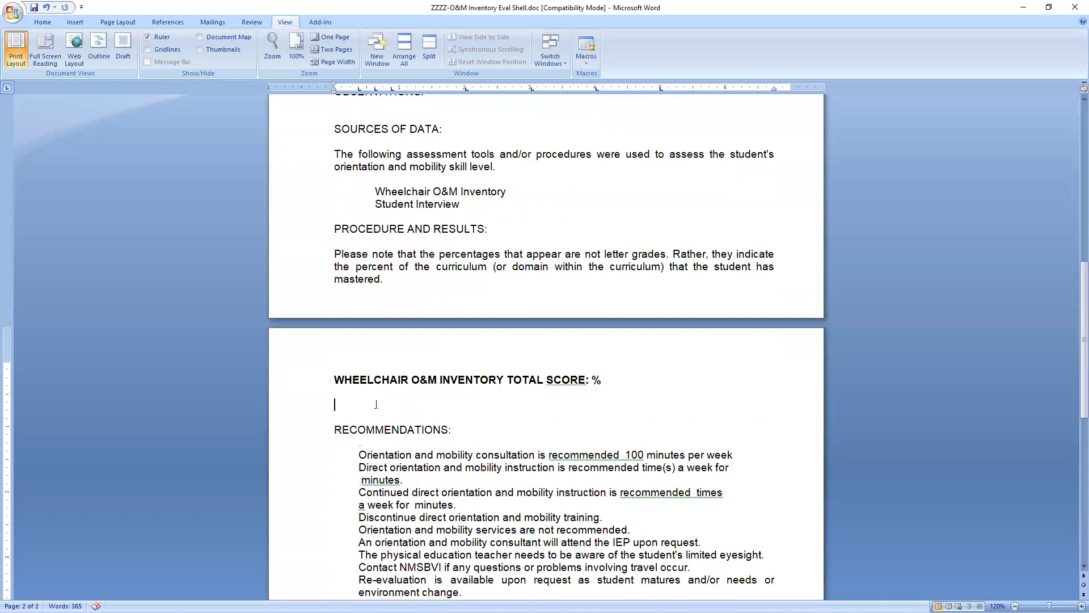
Step: Paste the copied Excel report on the empty line below the total score heading
{"action": "right_click", "coordinate": [346, 410]}
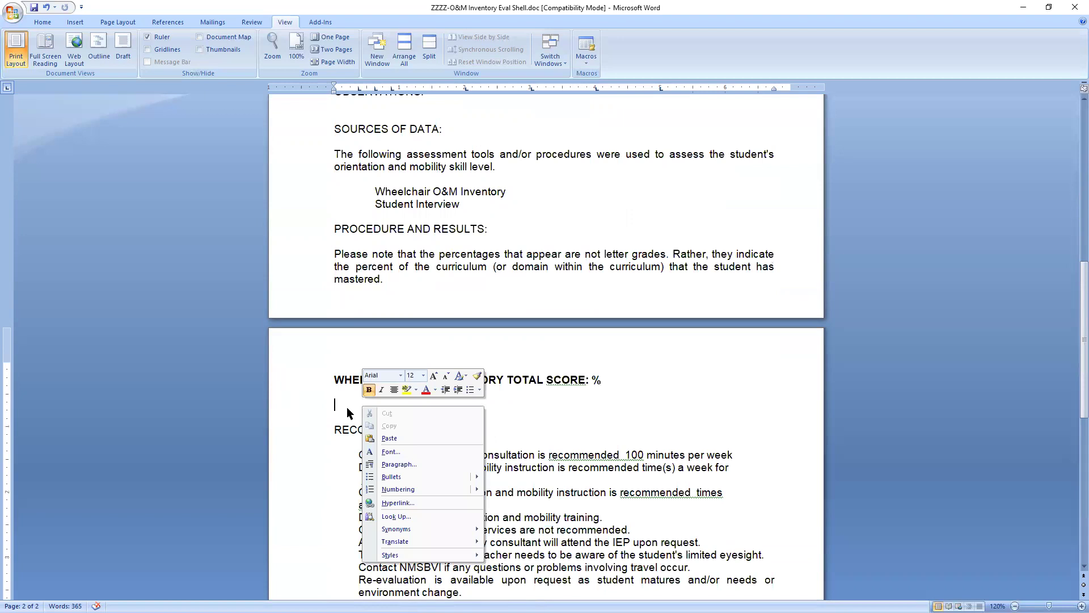
{"action": "left_click", "coordinate": [389, 438]}
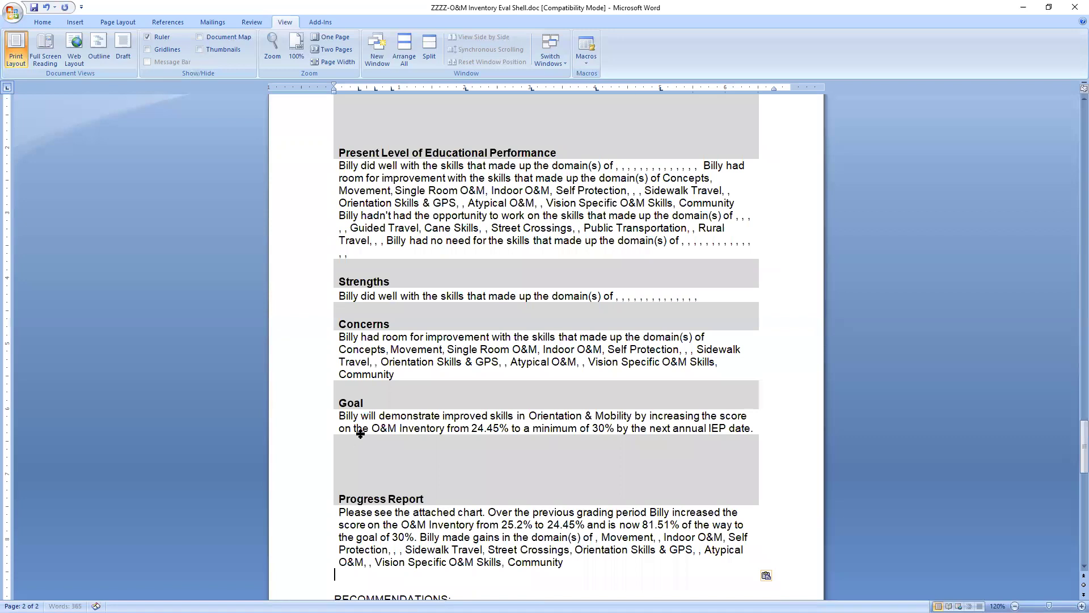
Step: Under Sidewalk Travel, delete the empty 'did well' line and replace the stray commas before Negotiating with 'and'
{"action": "scroll", "coordinate": [363, 431], "scroll_direction": "up", "scroll_amount": 10}
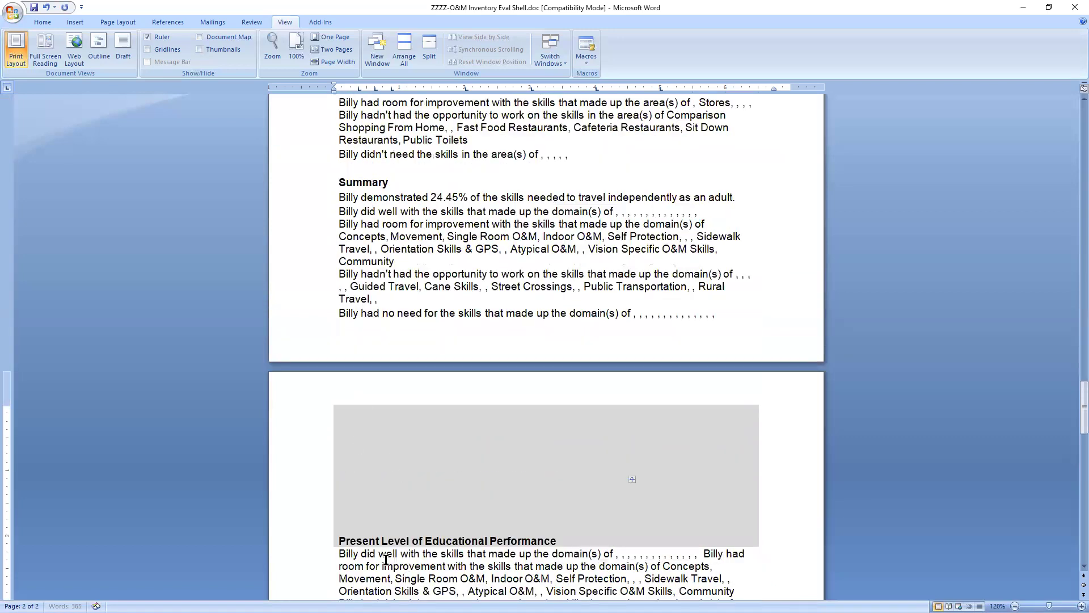
{"action": "scroll", "coordinate": [380, 544], "scroll_direction": "down", "scroll_amount": 8}
{"action": "scroll", "coordinate": [380, 543], "scroll_direction": "down", "scroll_amount": 1}
{"action": "scroll", "coordinate": [380, 543], "scroll_direction": "up", "scroll_amount": 13}
{"action": "scroll", "coordinate": [380, 543], "scroll_direction": "up", "scroll_amount": 14}
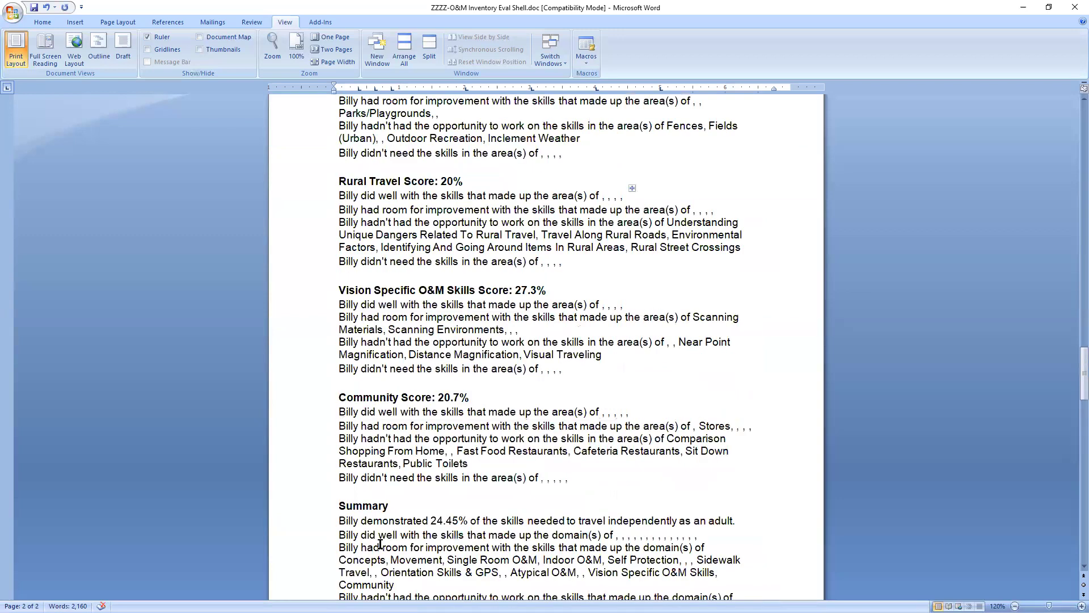
{"action": "scroll", "coordinate": [380, 543], "scroll_direction": "up", "scroll_amount": 5}
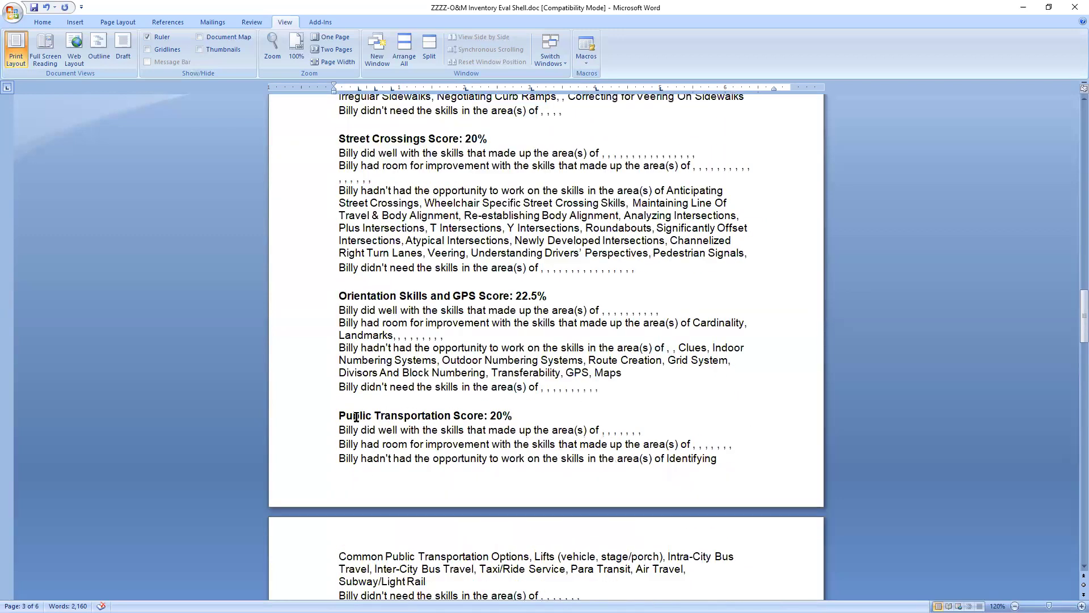
{"action": "scroll", "coordinate": [382, 390], "scroll_direction": "up", "scroll_amount": 6}
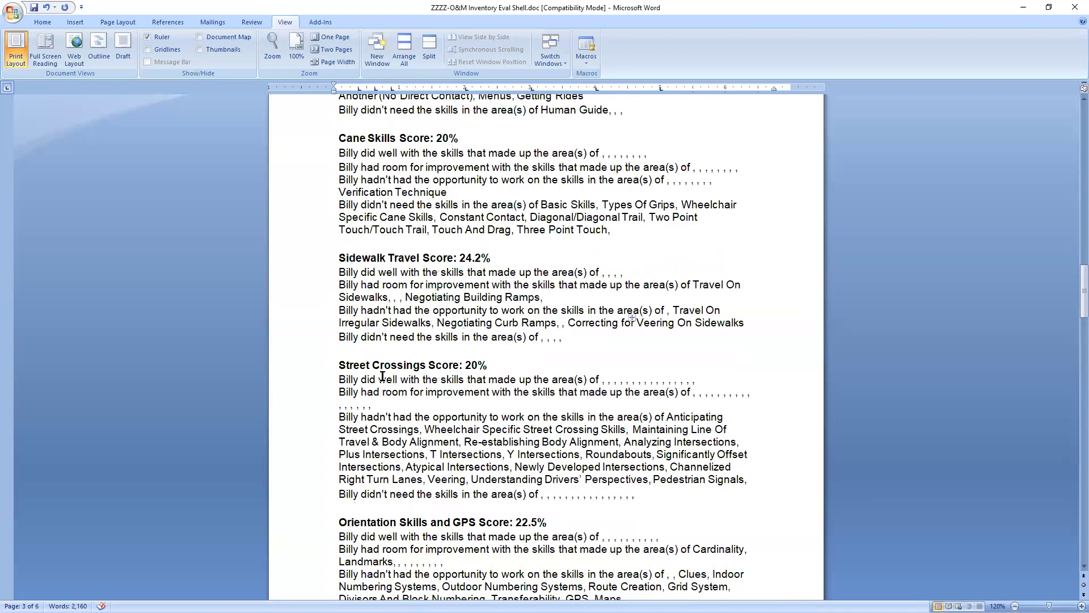
{"action": "left_click", "coordinate": [313, 272]}
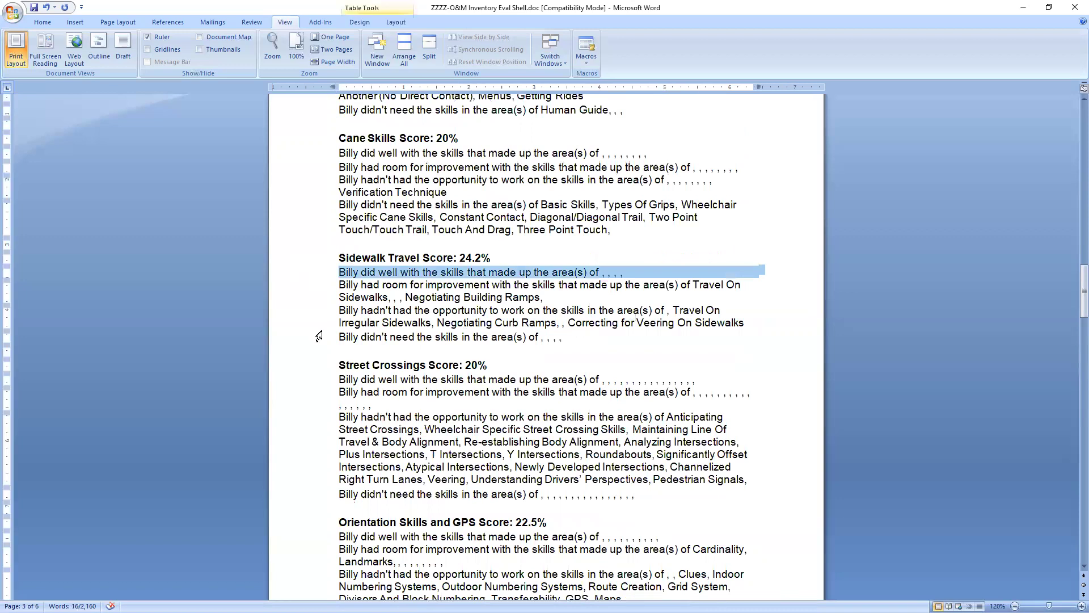
{"action": "key", "text": "BackSpace"}
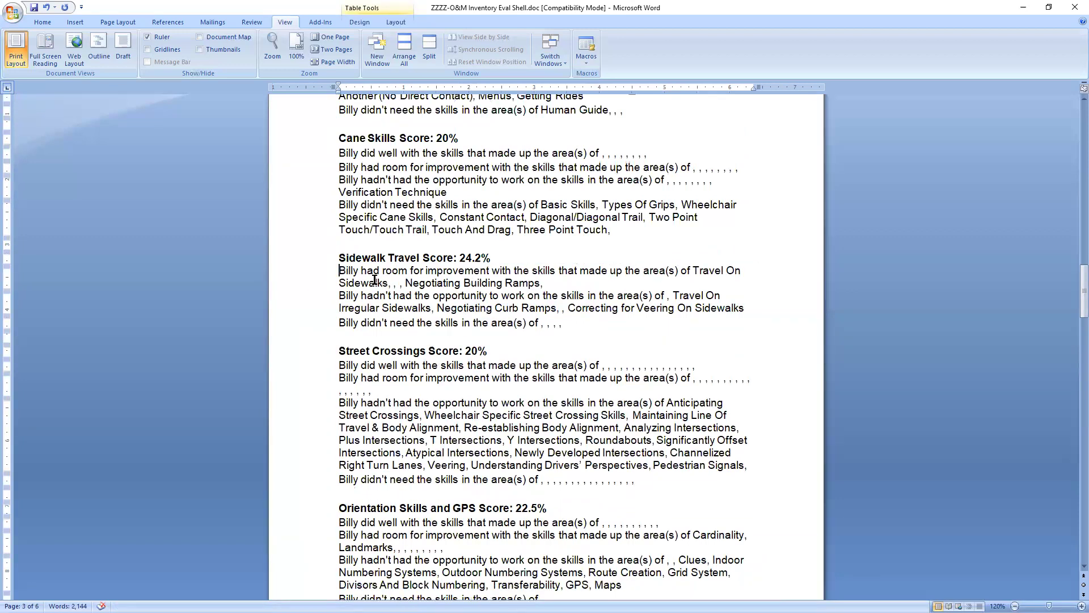
{"action": "left_click", "coordinate": [406, 282]}
{"action": "key", "text": "BackSpace"}
{"action": "key", "text": "BackSpace"}
{"action": "key", "text": "BackSpace"}
{"action": "key", "text": "BackSpace"}
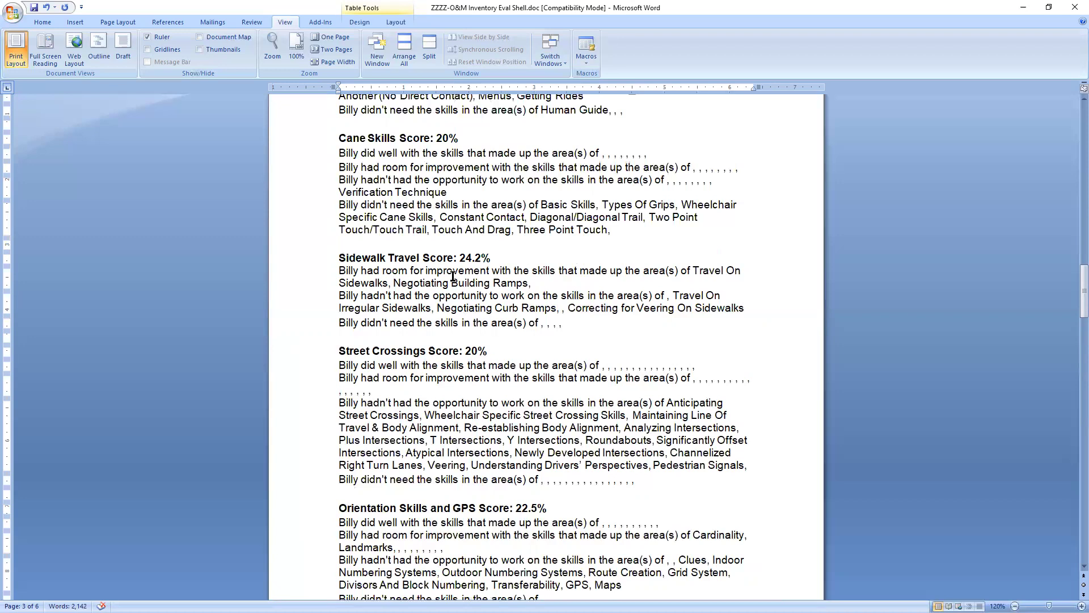
{"action": "type", "text": "and"}
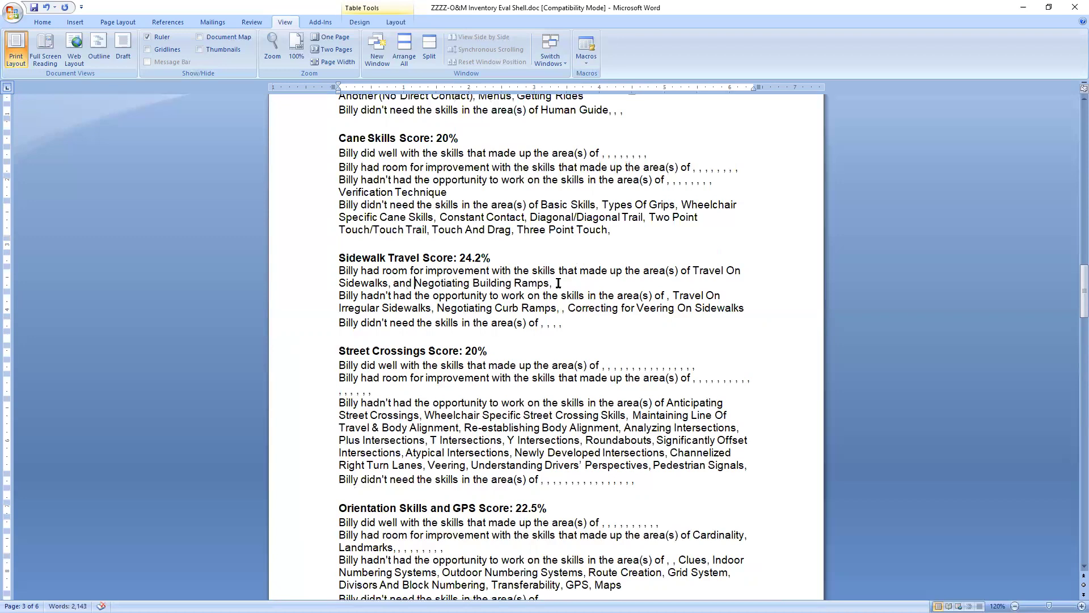
Step: Review the Sidewalk Travel sentences, then undo those edits
{"action": "left_click", "coordinate": [558, 283]}
{"action": "left_click", "coordinate": [340, 296]}
{"action": "triple_click", "coordinate": [595, 288]}
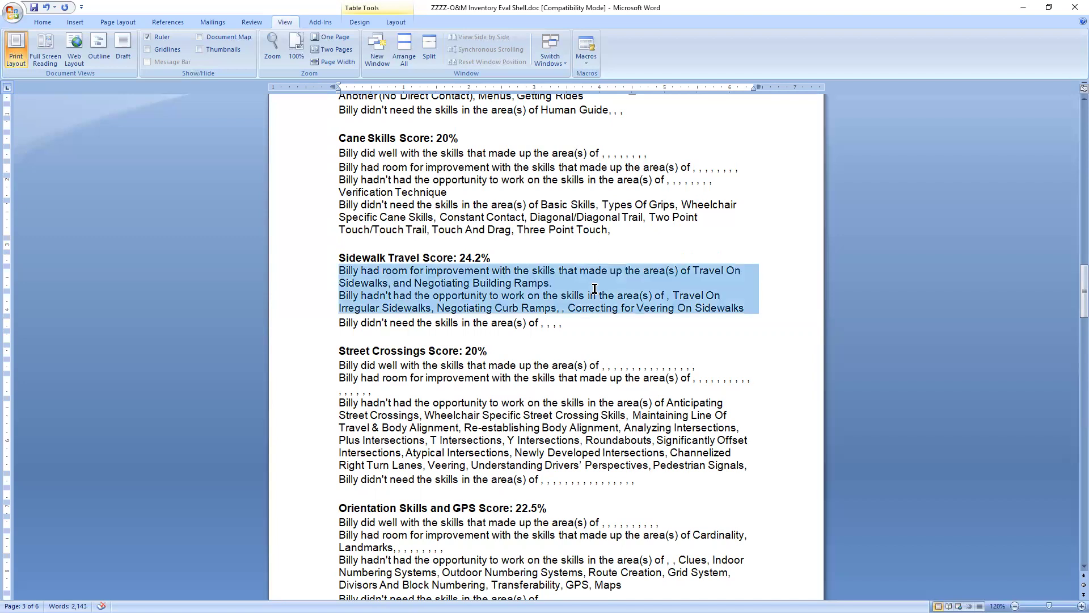
{"action": "left_click", "coordinate": [554, 305]}
{"action": "left_click", "coordinate": [47, 9]}
Step: Undo the paste and re-paste the Excel report as Unformatted Text through Paste Special
{"action": "left_click", "coordinate": [47, 8]}
{"action": "left_click", "coordinate": [47, 9]}
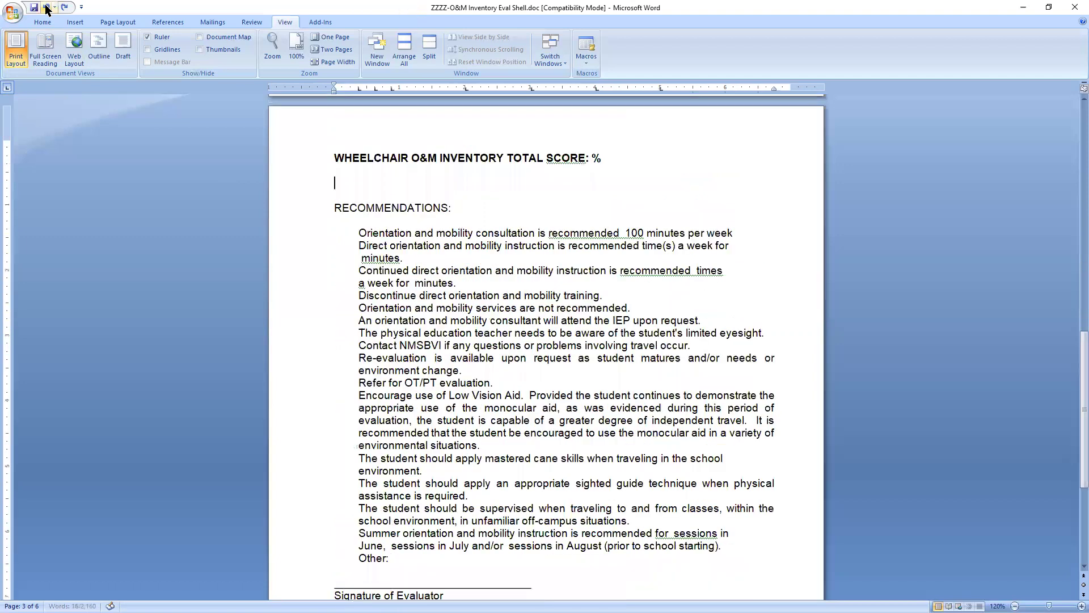
{"action": "left_click", "coordinate": [39, 22]}
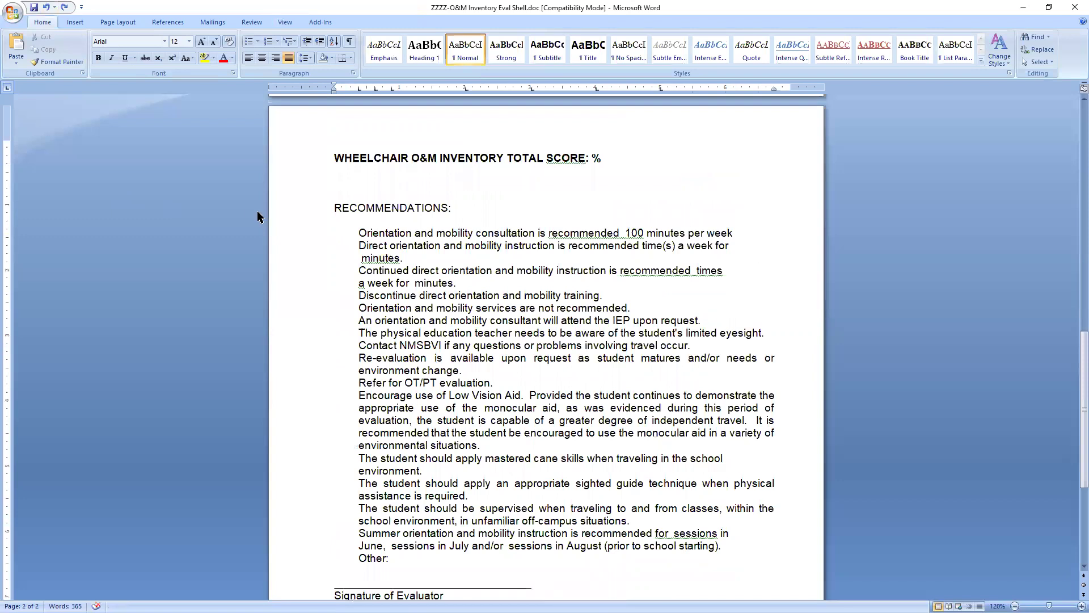
{"action": "left_click", "coordinate": [15, 67]}
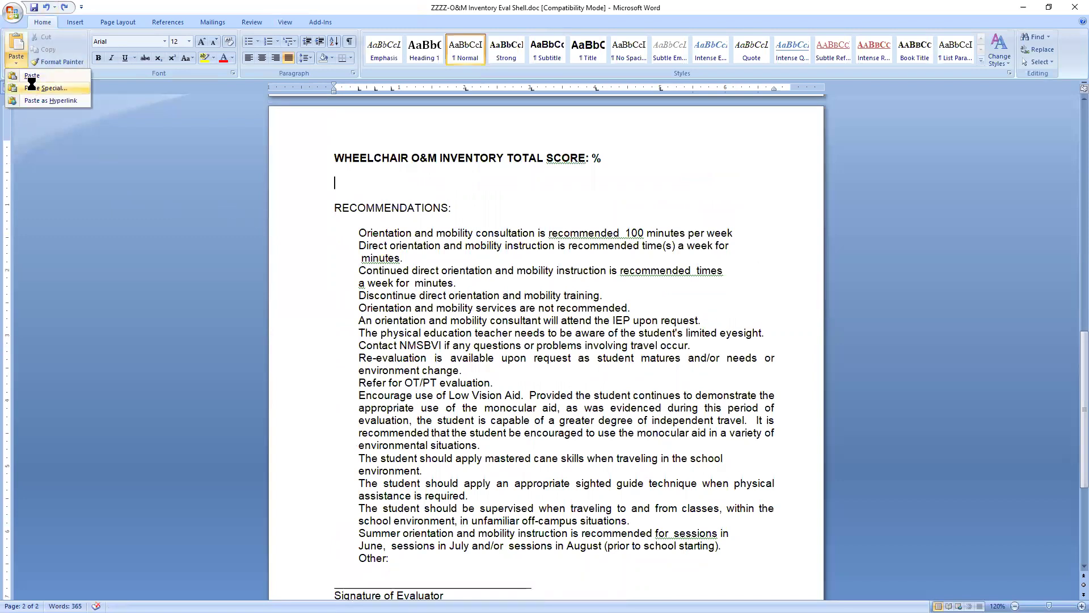
{"action": "left_click", "coordinate": [34, 88]}
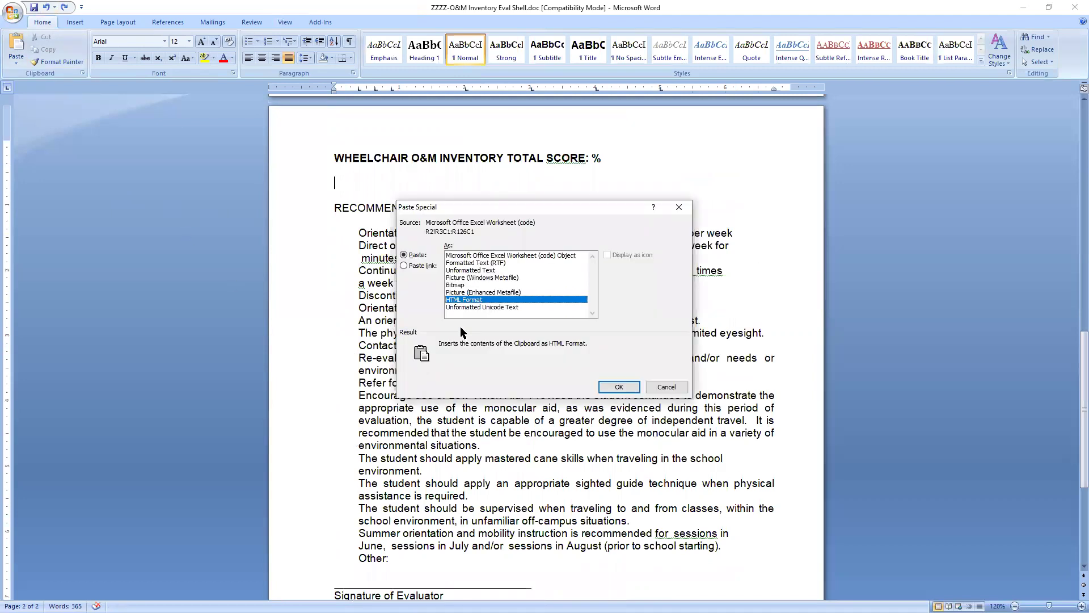
{"action": "left_click", "coordinate": [483, 270]}
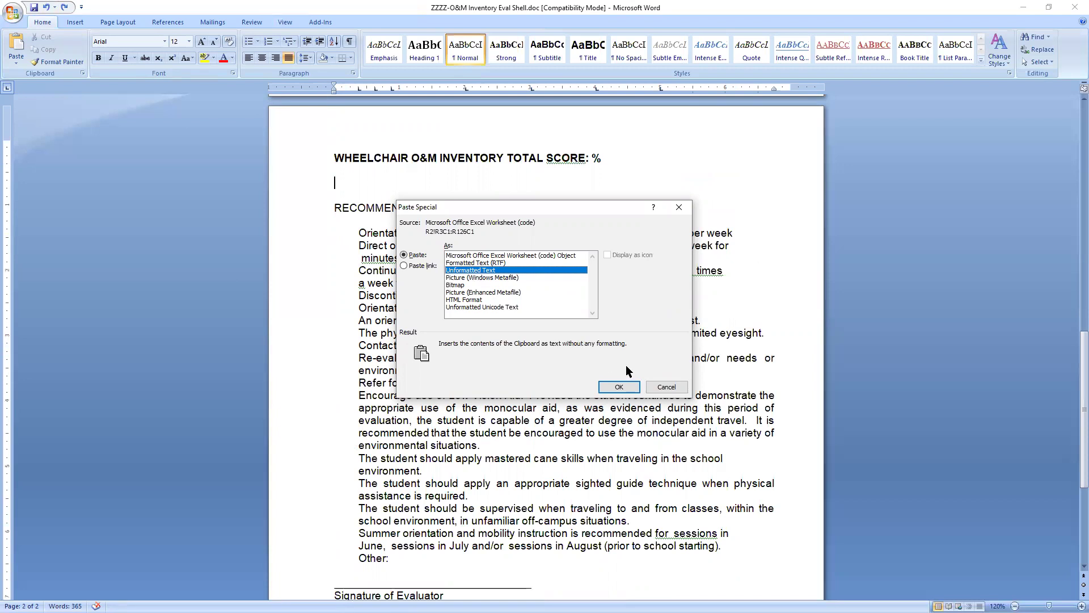
{"action": "left_click", "coordinate": [623, 386]}
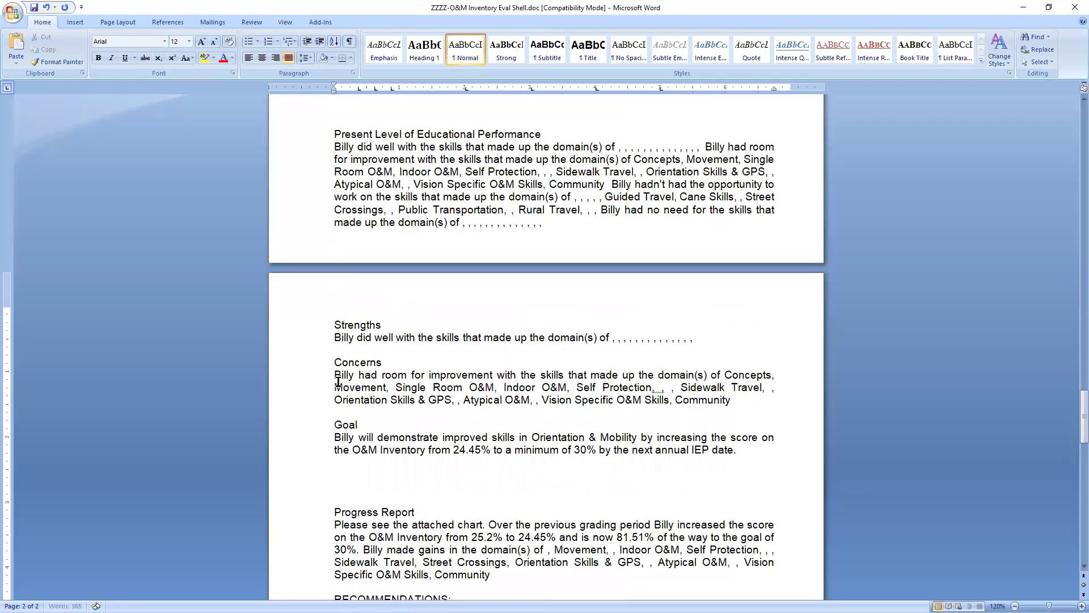
Step: In Orientation Skills and GPS, delete the empty 'did well' line, add 'and' before Landmarks and end with a period
{"action": "scroll", "coordinate": [352, 409], "scroll_direction": "up", "scroll_amount": 18}
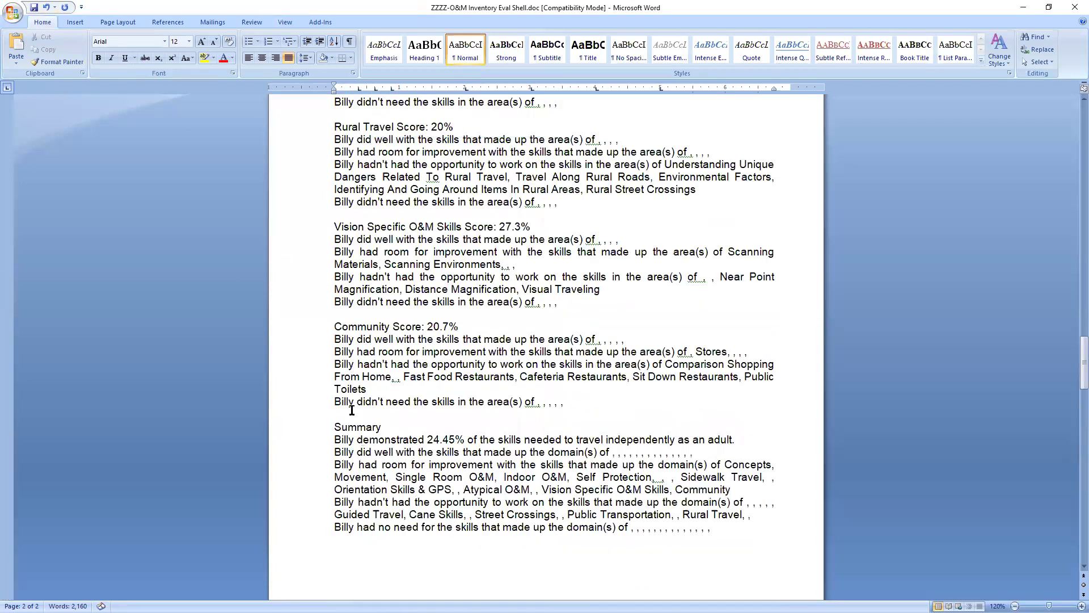
{"action": "scroll", "coordinate": [351, 409], "scroll_direction": "up", "scroll_amount": 3}
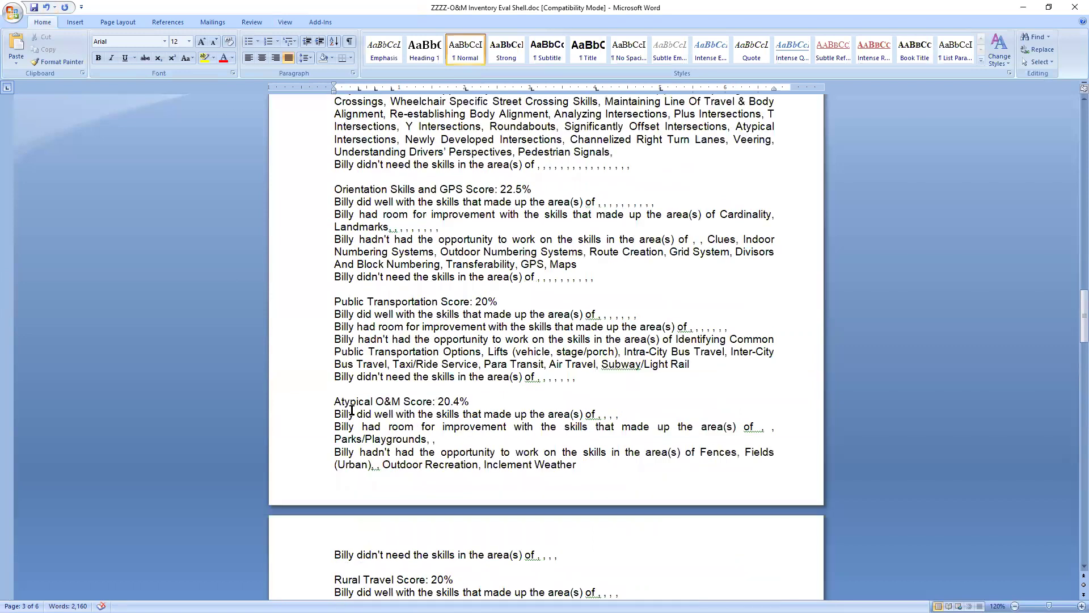
{"action": "scroll", "coordinate": [351, 409], "scroll_direction": "up", "scroll_amount": 2}
{"action": "left_click", "coordinate": [314, 266]}
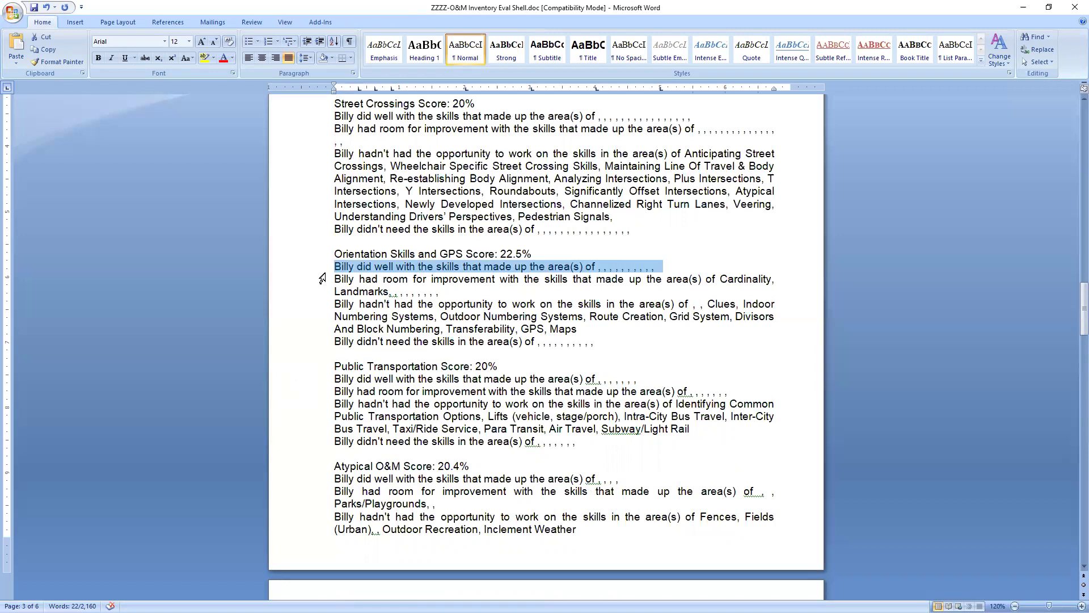
{"action": "key", "text": "Delete"}
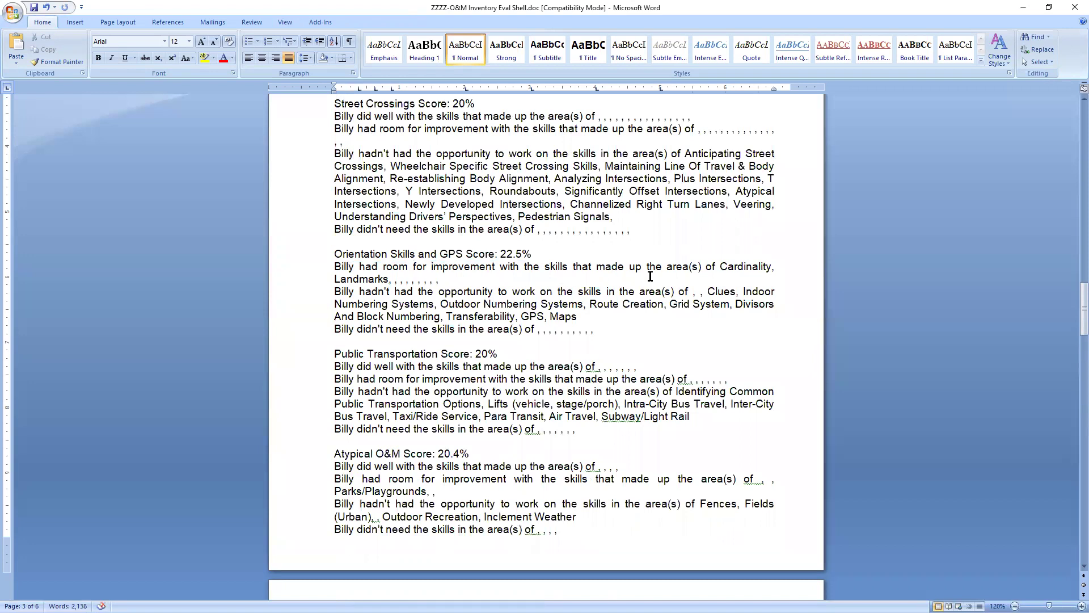
{"action": "key", "text": "Down"}
{"action": "type", "text": "and"}
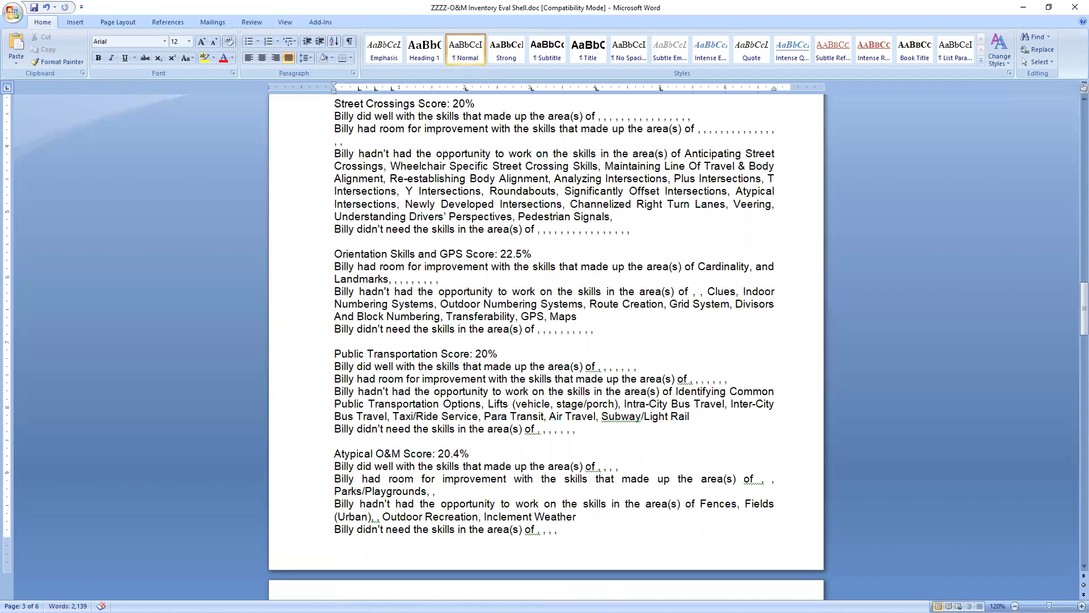
{"action": "left_click_drag", "start_coordinate": [444, 282], "coordinate": [389, 281]}
{"action": "type", "text": "."}
{"action": "key", "text": "Delete"}
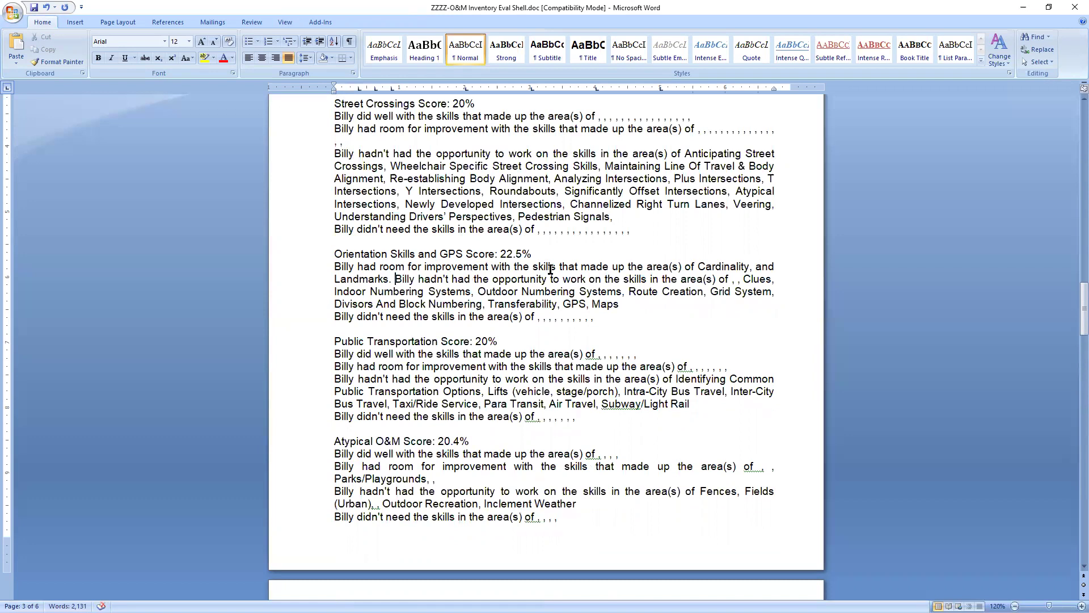
Step: Add 'and' before Clues, end the sentence after Maps, and delete the empty 'didn't need' line
{"action": "left_click", "coordinate": [744, 278]}
{"action": "key", "text": "BackSpace"}
{"action": "key", "text": "BackSpace"}
{"action": "key", "text": "BackSpace"}
{"action": "key", "text": "BackSpace"}
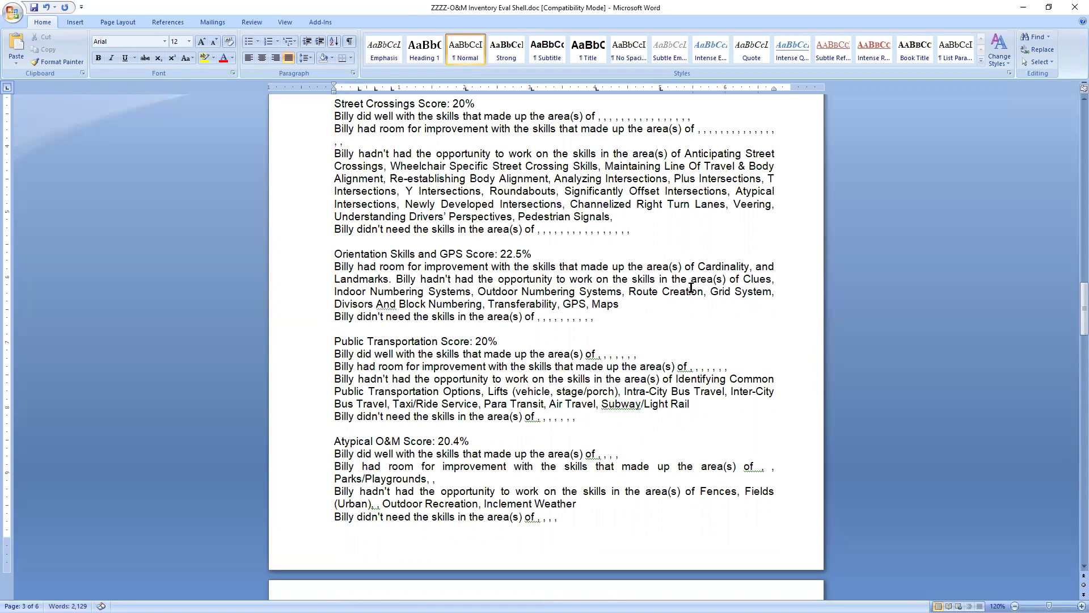
{"action": "type", "text": "and"}
{"action": "left_click", "coordinate": [657, 303]}
{"action": "type", "text": "."}
{"action": "left_click", "coordinate": [299, 322]}
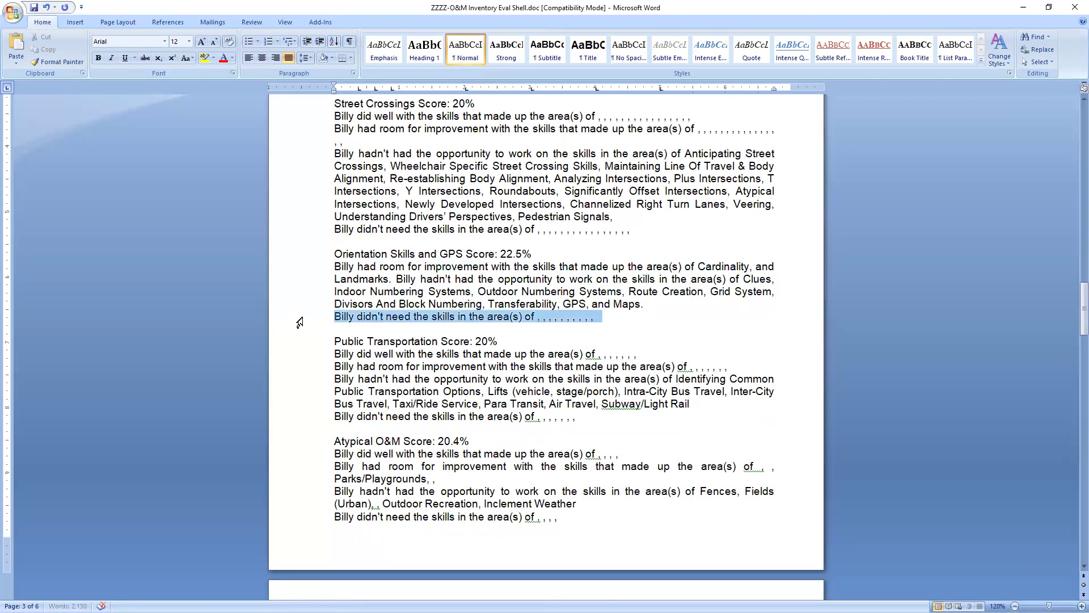
{"action": "key", "text": "Delete"}
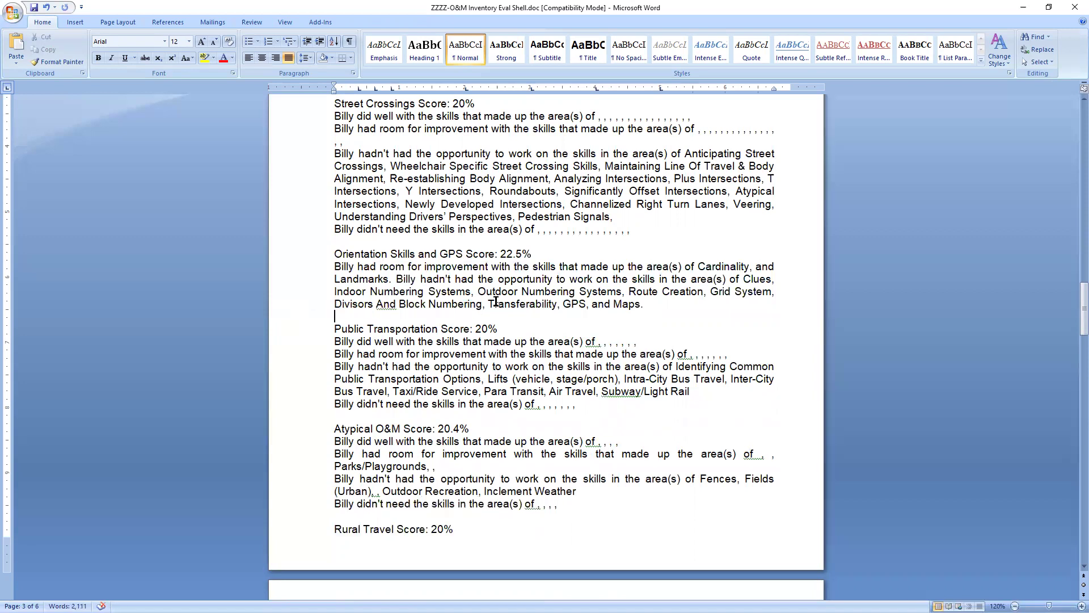
Step: Make the Orientation Skills and GPS Score heading bold
{"action": "left_click_drag", "start_coordinate": [337, 257], "coordinate": [532, 257]}
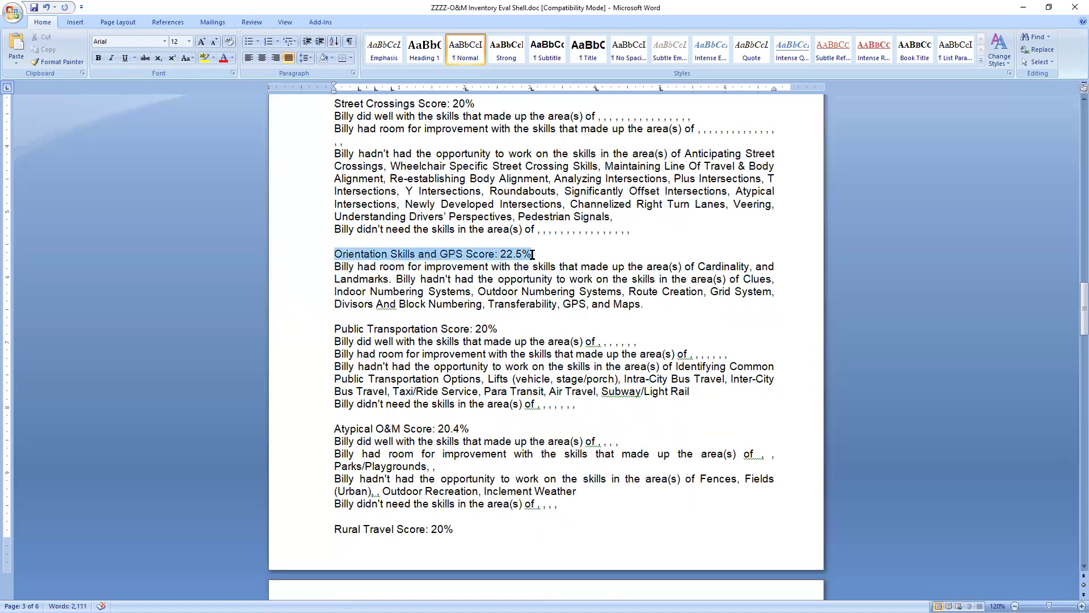
{"action": "left_click", "coordinate": [98, 58]}
{"action": "left_click", "coordinate": [472, 295]}
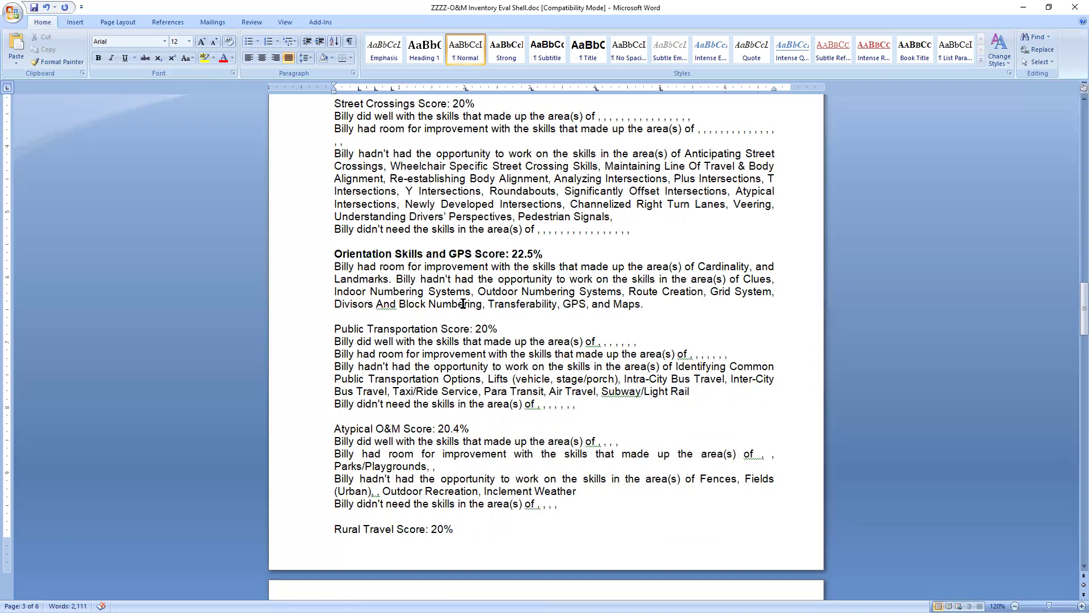
Step: Delete the empty 'did well' line in Summary and join the 'had room' sentence to the first sentence
{"action": "scroll", "coordinate": [500, 432], "scroll_direction": "down", "scroll_amount": 10}
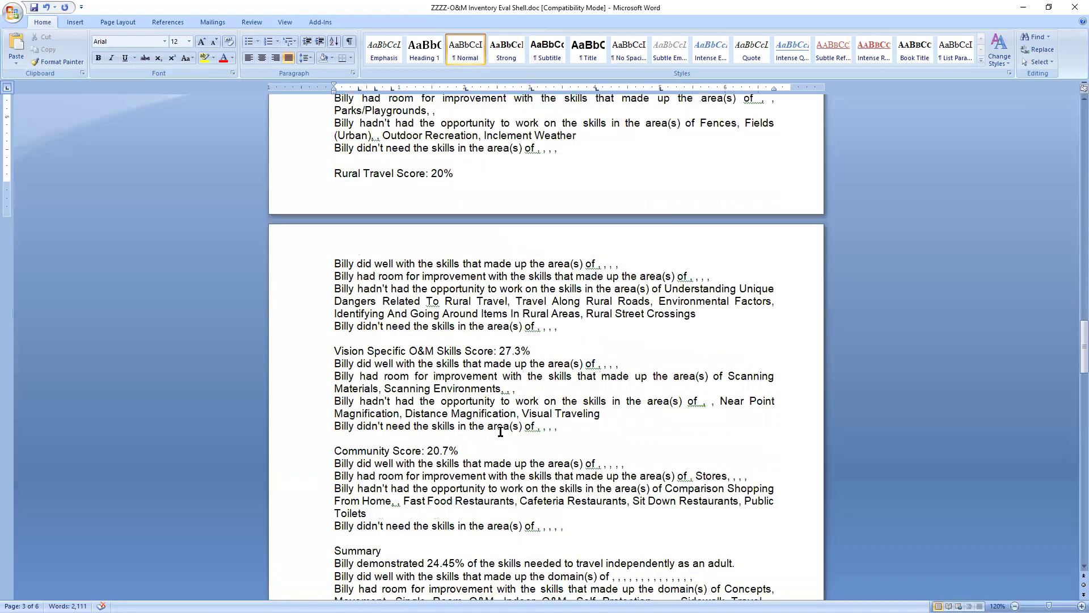
{"action": "scroll", "coordinate": [500, 431], "scroll_direction": "down", "scroll_amount": 13}
{"action": "scroll", "coordinate": [497, 425], "scroll_direction": "down", "scroll_amount": 5}
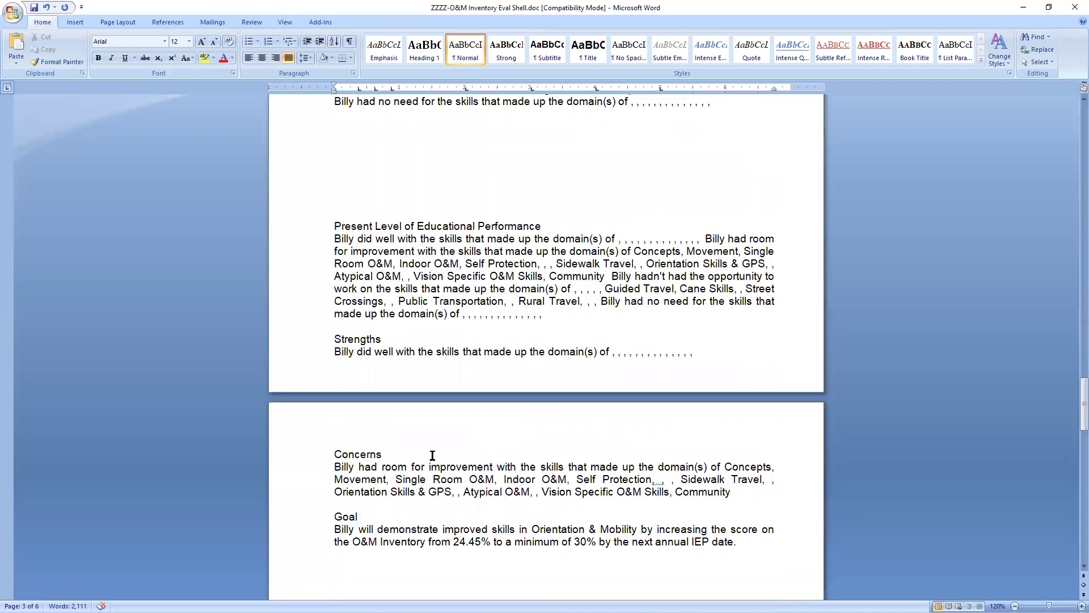
{"action": "scroll", "coordinate": [432, 455], "scroll_direction": "up", "scroll_amount": 3}
{"action": "scroll", "coordinate": [432, 454], "scroll_direction": "up", "scroll_amount": 6}
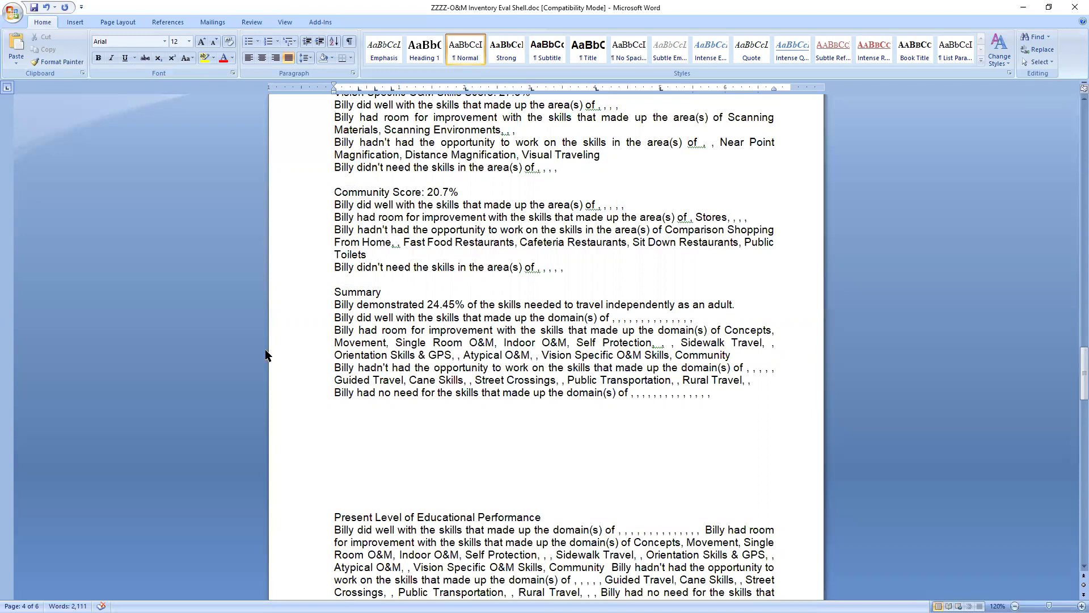
{"action": "left_click", "coordinate": [300, 323]}
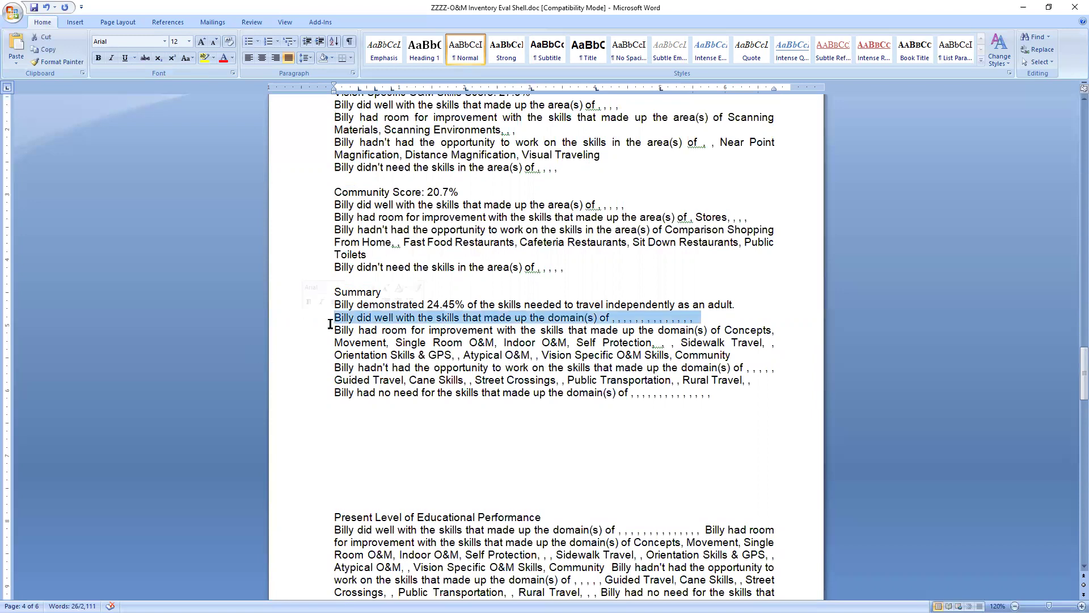
{"action": "key", "text": "Delete"}
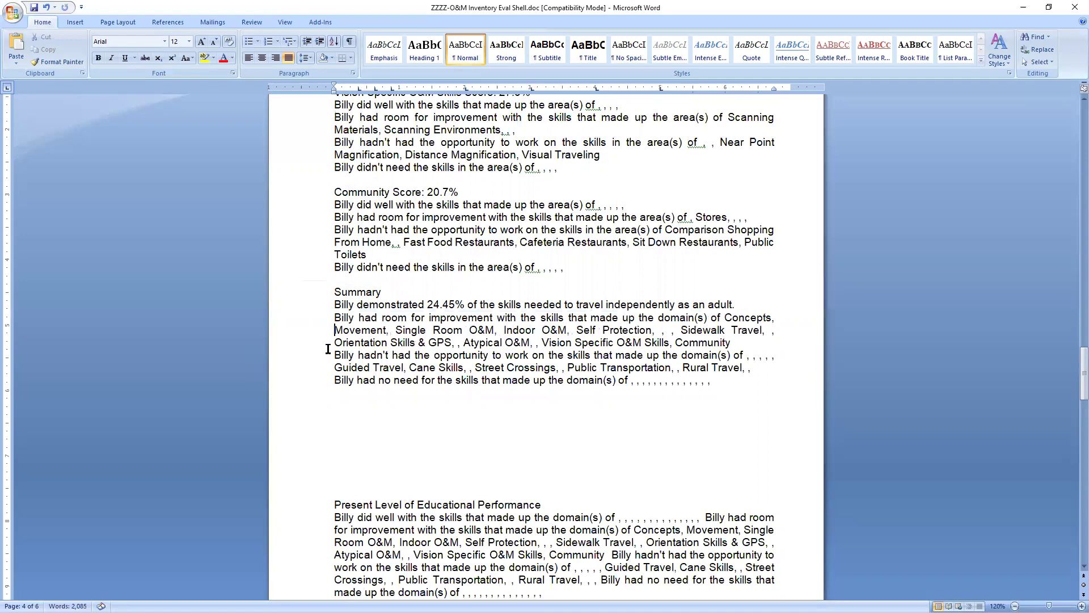
{"action": "left_click", "coordinate": [333, 319]}
{"action": "key", "text": "BackSpace"}
Step: Remove stray commas before Sidewalk Travel, Orientation, Vision and Atypical, and add 'and' before Community
{"action": "left_click", "coordinate": [678, 335]}
{"action": "key", "text": "BackSpace"}
{"action": "key", "text": "BackSpace"}
{"action": "key", "text": "BackSpace"}
{"action": "key", "text": "BackSpace"}
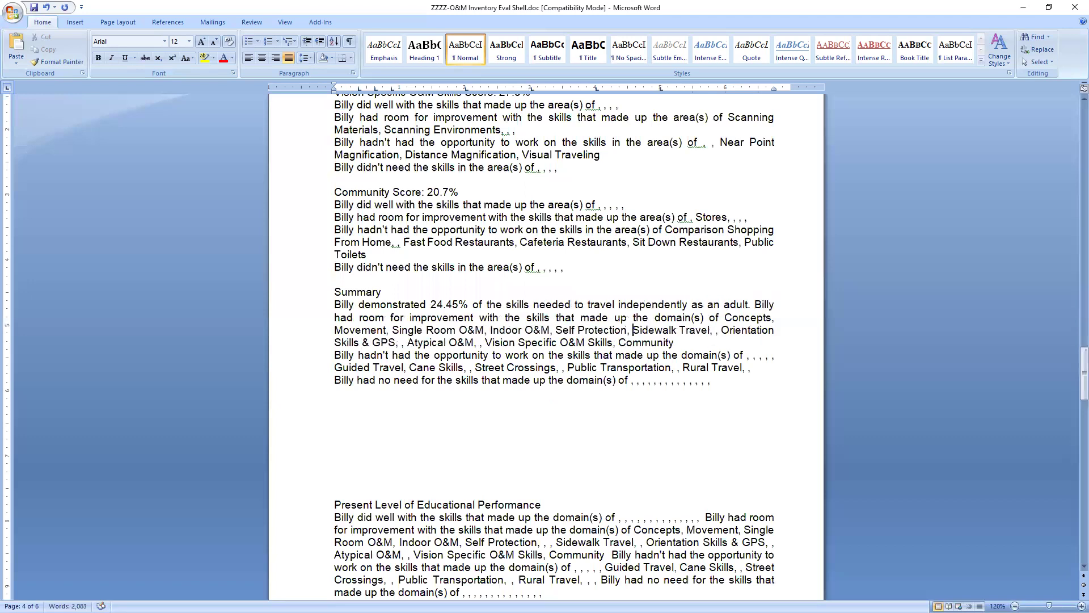
{"action": "left_click", "coordinate": [721, 331]}
{"action": "key", "text": "BackSpace"}
{"action": "key", "text": "BackSpace"}
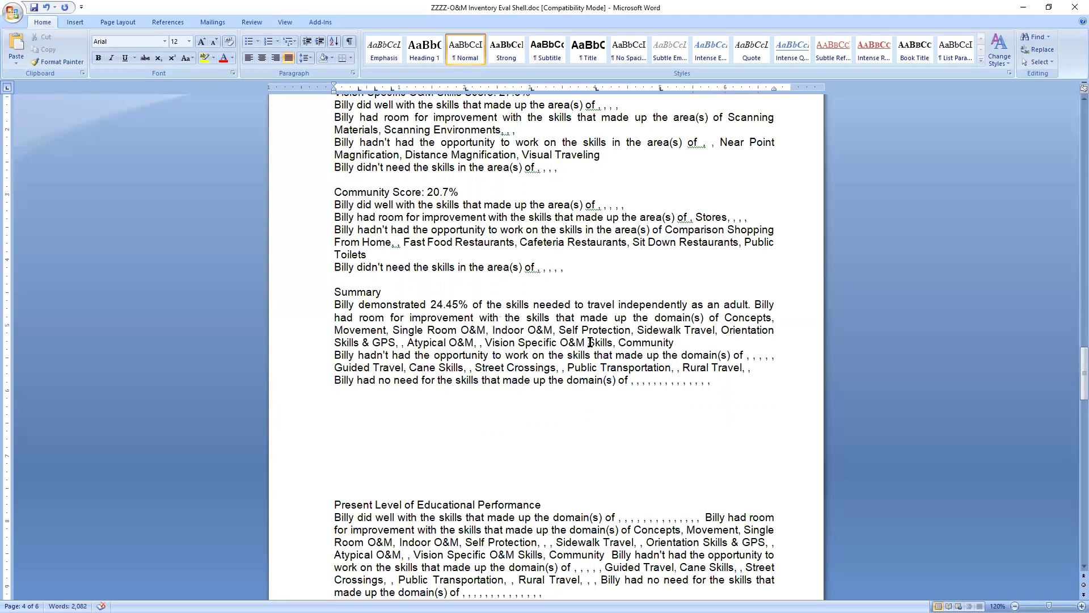
{"action": "left_click", "coordinate": [485, 343]}
{"action": "key", "text": "BackSpace"}
{"action": "key", "text": "BackSpace"}
{"action": "left_click", "coordinate": [407, 342]}
{"action": "key", "text": "BackSpace"}
{"action": "key", "text": "BackSpace"}
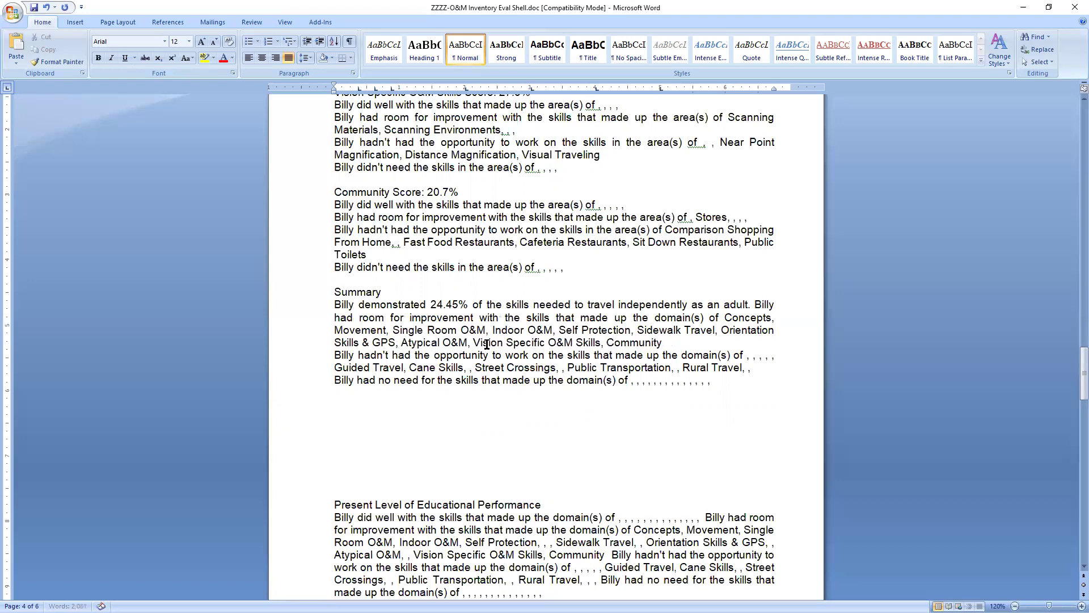
{"action": "left_click", "coordinate": [605, 343]}
{"action": "type", "text": "and"}
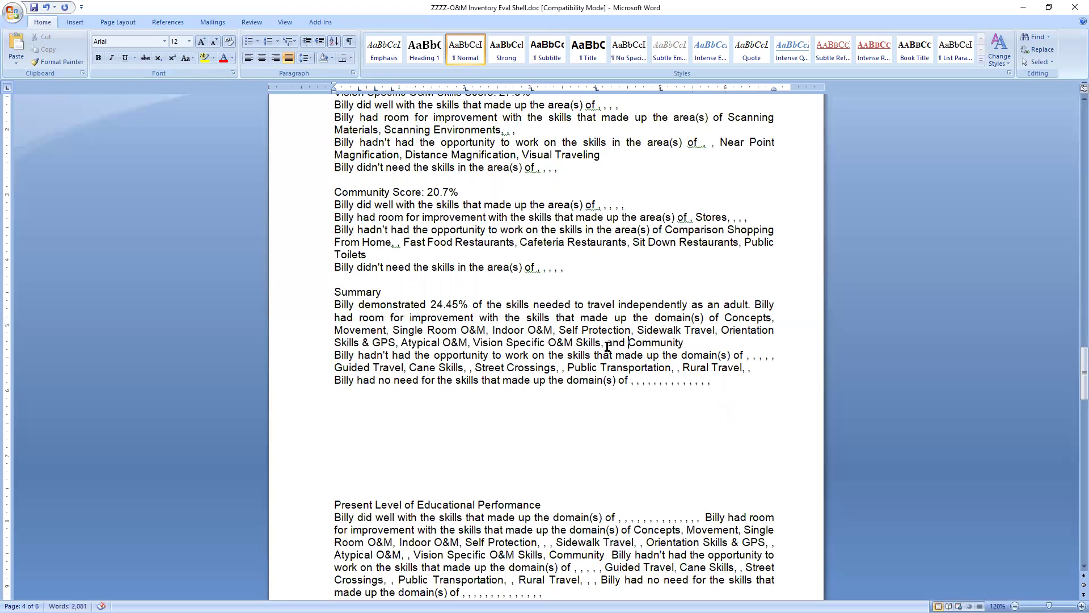
Step: Join the 'hadn't had' sentence to the paragraph, add a period, and delete the comma run before Guided Travel
{"action": "left_click", "coordinate": [335, 355]}
{"action": "key", "text": "BackSpace"}
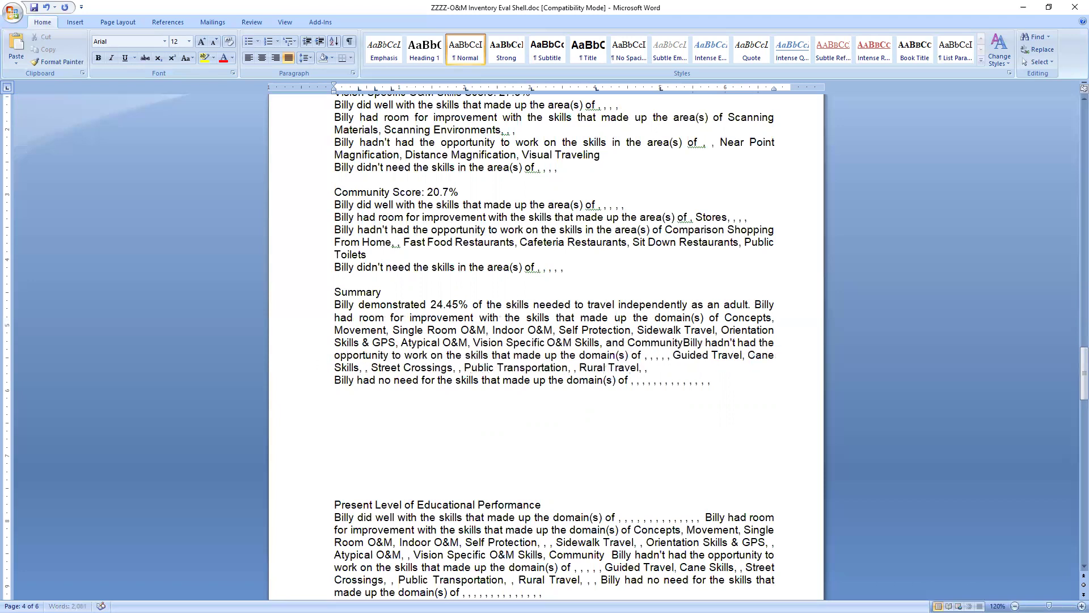
{"action": "type", "text": "."}
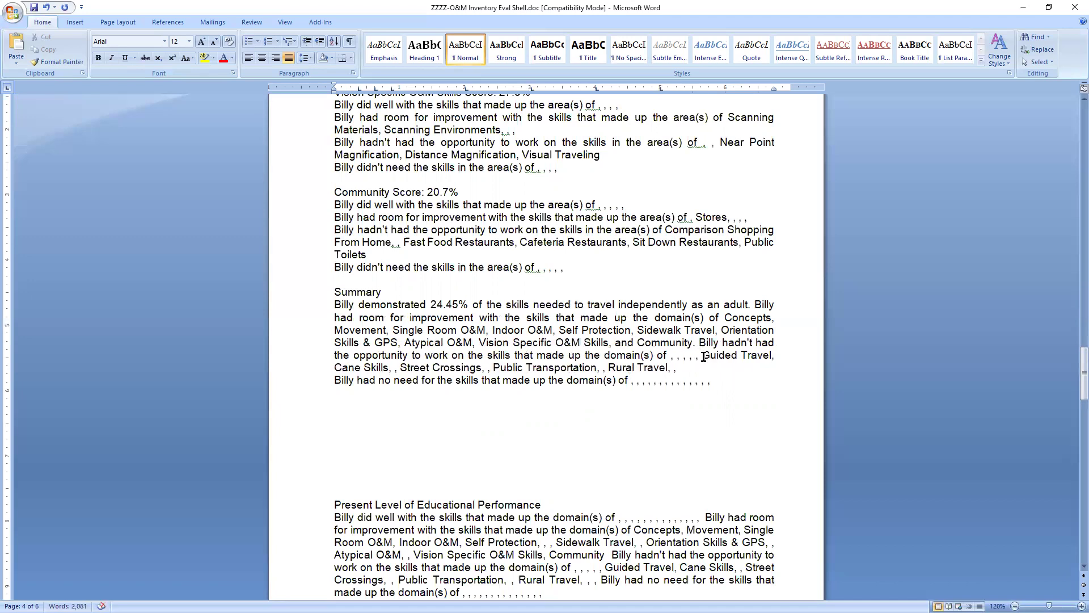
{"action": "left_click_drag", "start_coordinate": [702, 356], "coordinate": [671, 358]}
{"action": "key", "text": "Delete"}
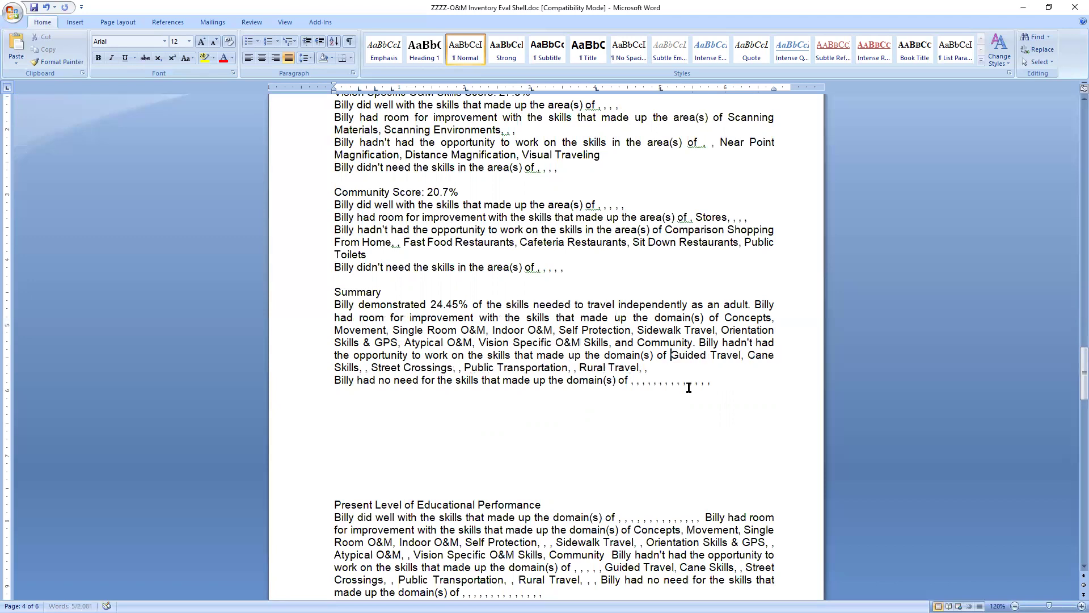
Step: Clear commas before Street Crossings, Public Transportation and Rural Travel, add 'and', and close with a remark on the student's attitude
{"action": "left_click", "coordinate": [369, 366]}
{"action": "key", "text": "BackSpace"}
{"action": "key", "text": "BackSpace"}
{"action": "left_click", "coordinate": [455, 368]}
{"action": "key", "text": "BackSpace"}
{"action": "key", "text": "BackSpace"}
{"action": "left_click", "coordinate": [569, 367]}
{"action": "key", "text": "BackSpace"}
{"action": "key", "text": "BackSpace"}
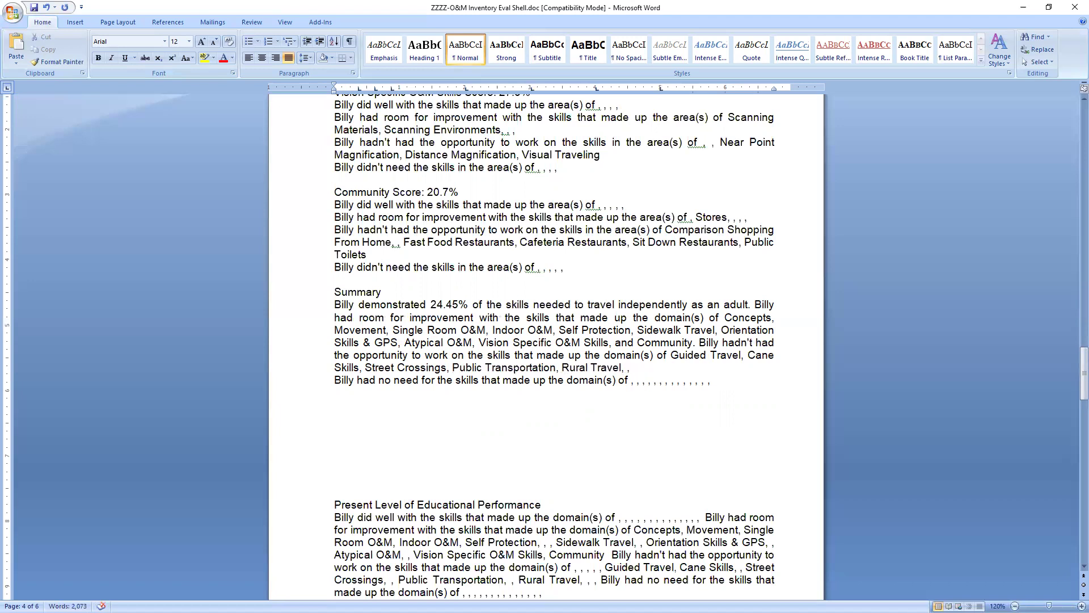
{"action": "type", "text": "and"}
{"action": "left_click_drag", "start_coordinate": [719, 381], "coordinate": [646, 369]}
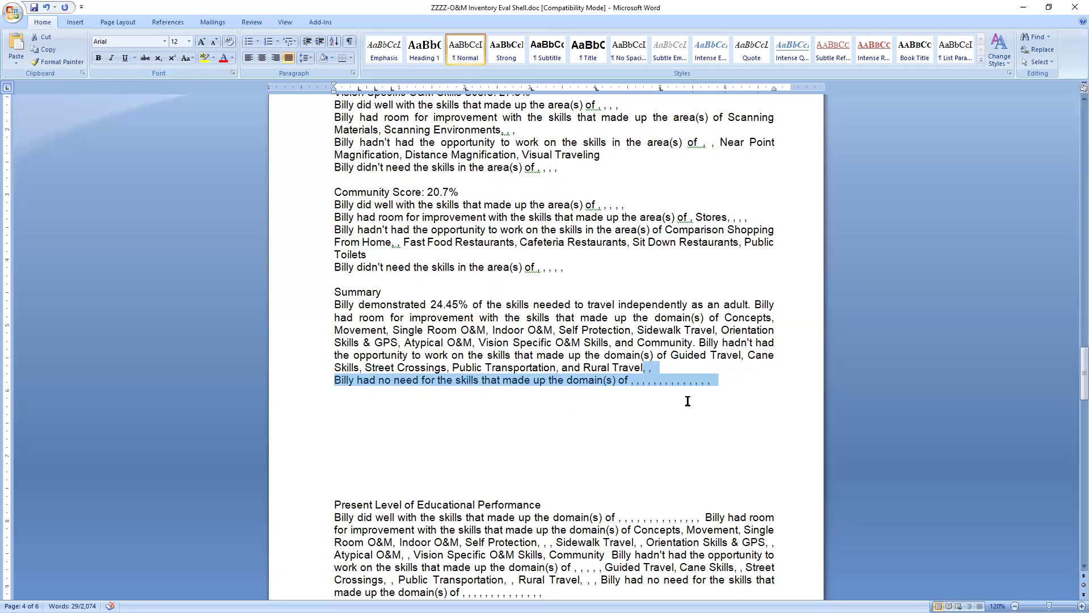
{"action": "type", "text": "."}
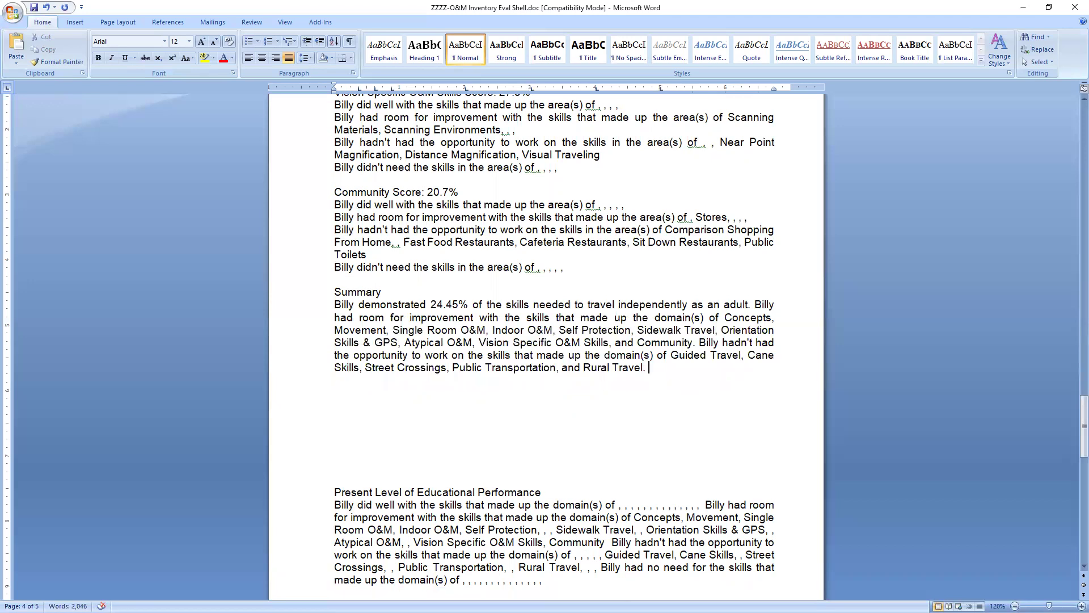
{"action": "type", "text": " Billy"}
{"action": "type", "text": " is a fine student"}
{"action": "type", "text": " with a"}
{"action": "type", "text": " good atti"}
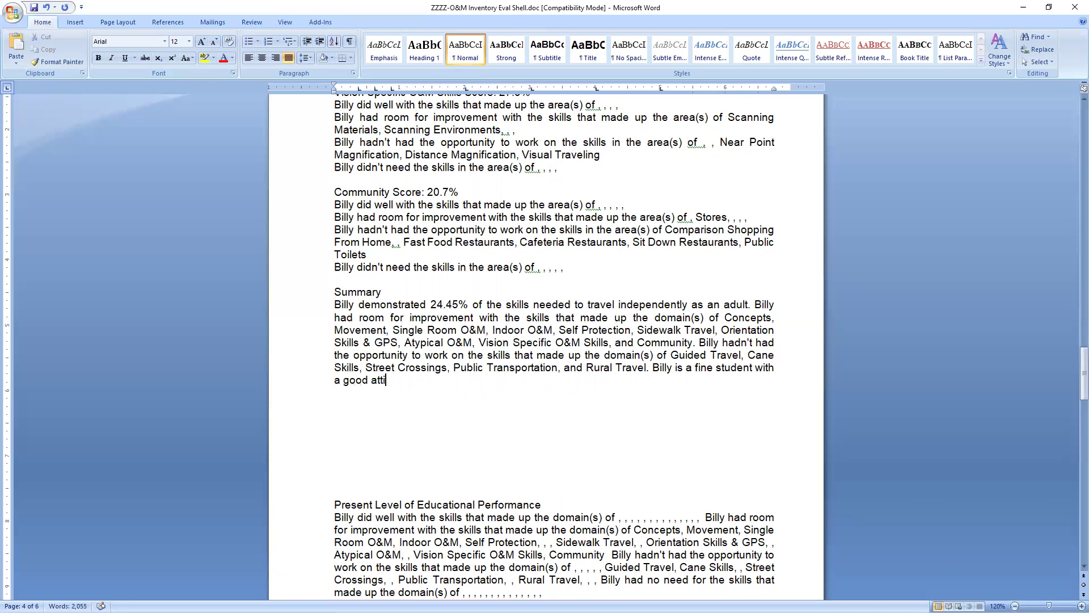
{"action": "type", "text": "tude and a pleasure to be around."}
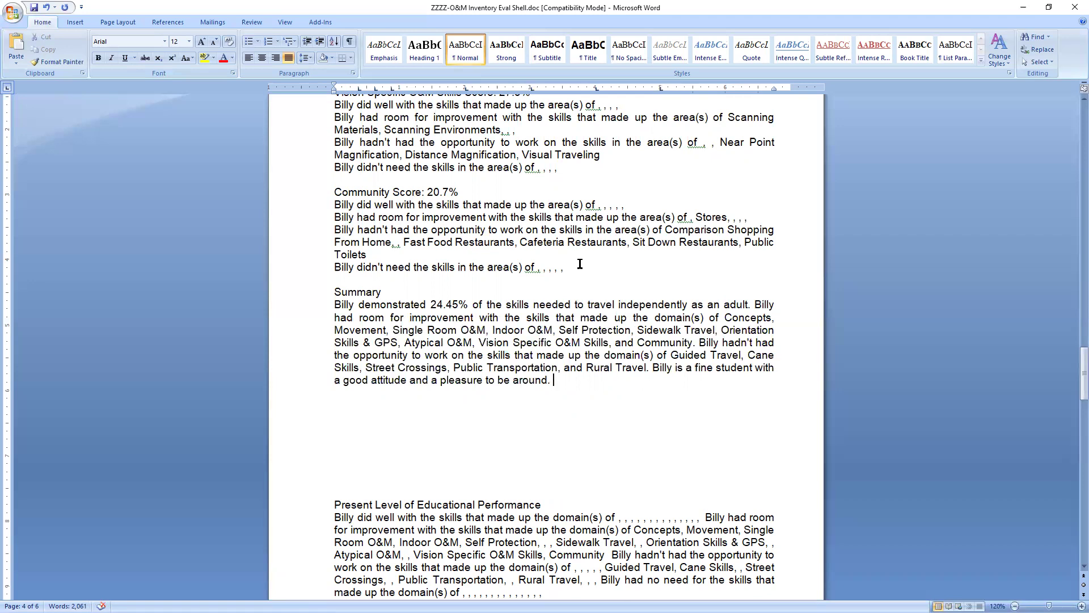
Step: Remove the whole RECOMMENDATIONS block from its original position
{"action": "scroll", "coordinate": [570, 308], "scroll_direction": "down", "scroll_amount": 4}
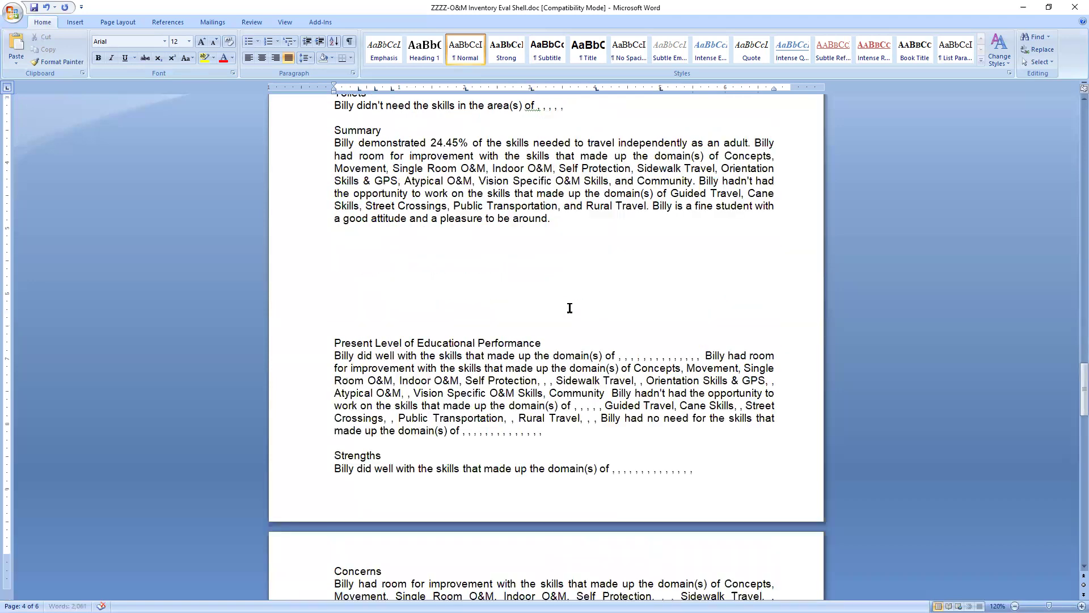
{"action": "scroll", "coordinate": [567, 309], "scroll_direction": "down", "scroll_amount": 10}
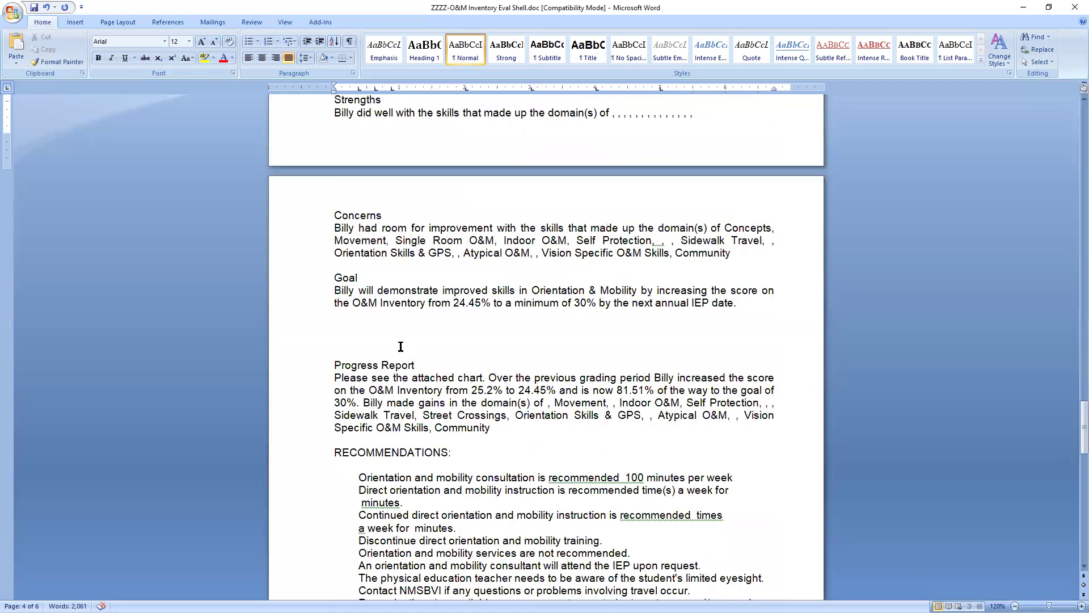
{"action": "scroll", "coordinate": [335, 267], "scroll_direction": "down", "scroll_amount": 3}
{"action": "mouse_move", "coordinate": [331, 227]}
{"action": "left_mouse_down"}
{"action": "mouse_move", "coordinate": [507, 465]}
{"action": "mouse_move", "coordinate": [510, 539]}
{"action": "mouse_move", "coordinate": [519, 559]}
{"action": "mouse_move", "coordinate": [545, 564]}
{"action": "left_mouse_up"}
{"action": "key", "text": "ctrl+c"}
{"action": "key", "text": "Delete"}
Step: Paste the Recommendations block onto the empty line below Summary, ahead of the signature lines
{"action": "scroll", "coordinate": [488, 448], "scroll_direction": "up", "scroll_amount": 15}
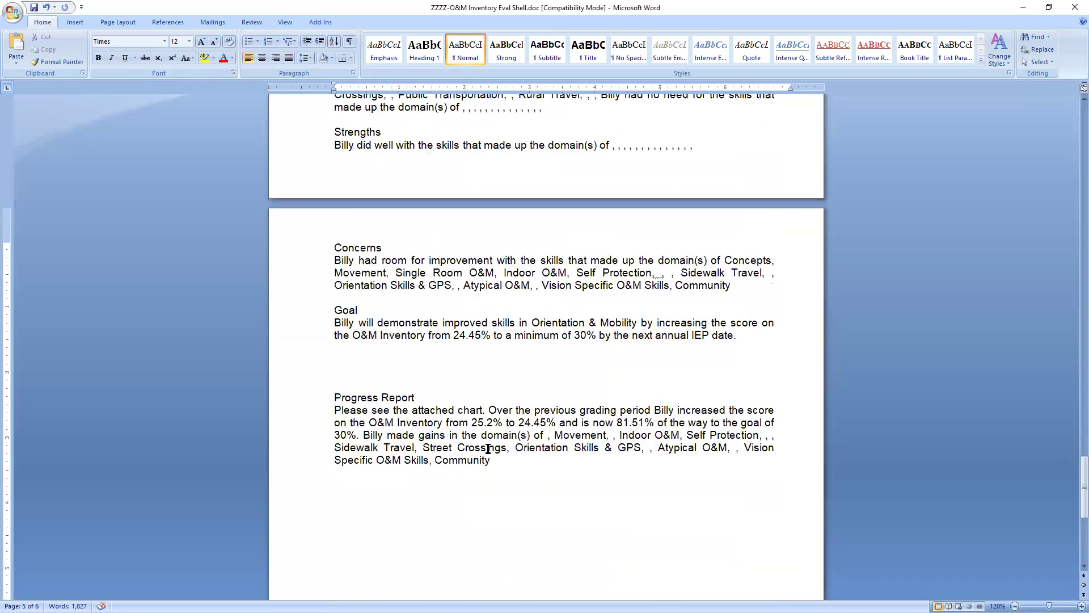
{"action": "scroll", "coordinate": [499, 453], "scroll_direction": "up", "scroll_amount": 6}
{"action": "left_click", "coordinate": [344, 347]}
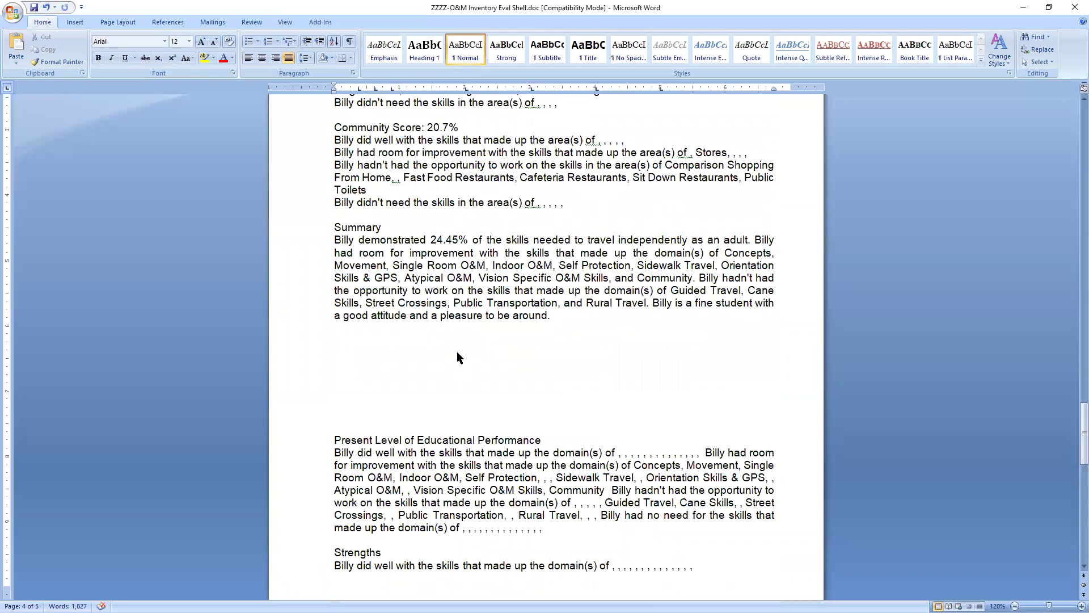
{"action": "key", "text": "ctrl+v"}
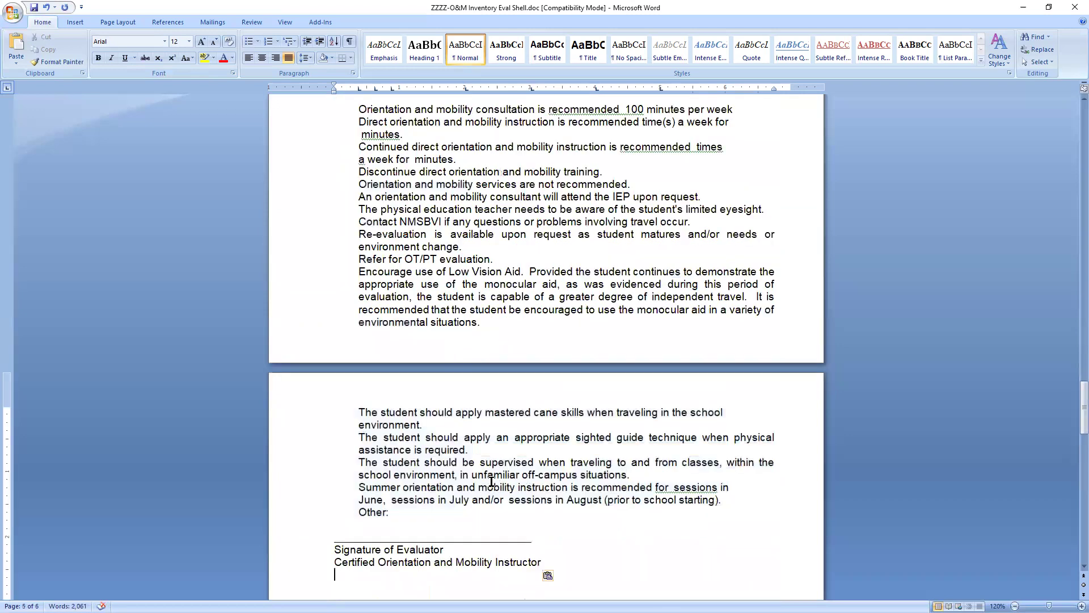
{"action": "scroll", "coordinate": [491, 482], "scroll_direction": "down", "scroll_amount": 4}
{"action": "scroll", "coordinate": [491, 481], "scroll_direction": "down", "scroll_amount": 4}
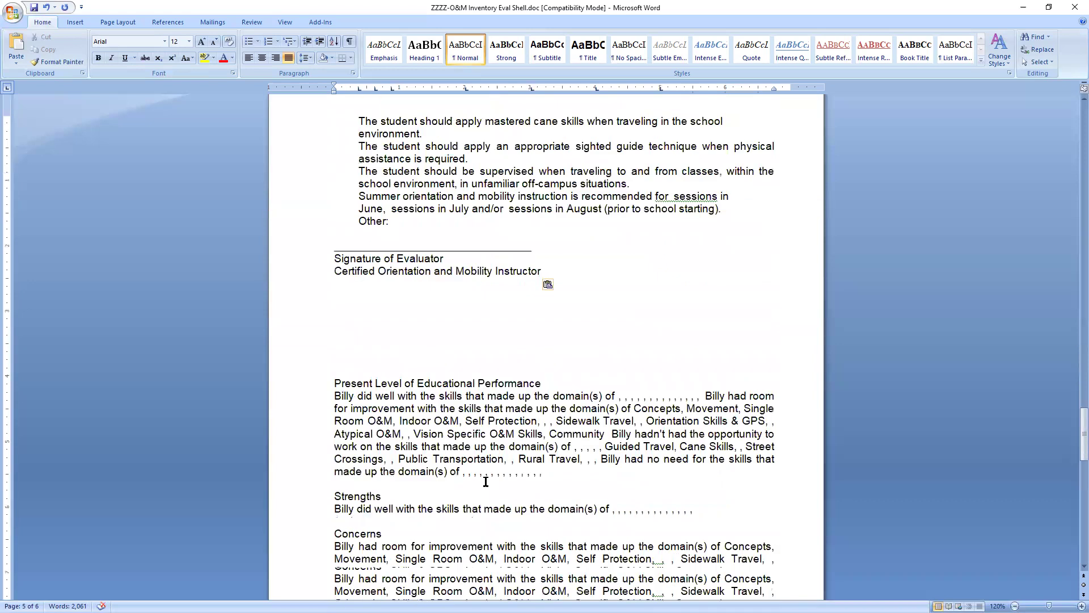
{"action": "scroll", "coordinate": [466, 477], "scroll_direction": "down", "scroll_amount": 1}
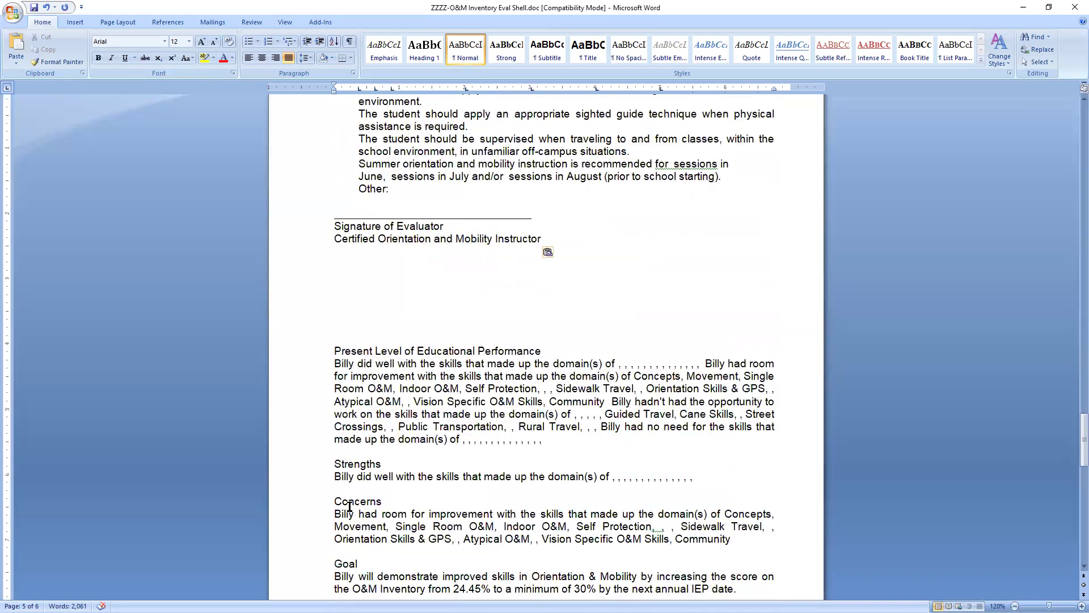
{"action": "scroll", "coordinate": [329, 478], "scroll_direction": "down", "scroll_amount": 2}
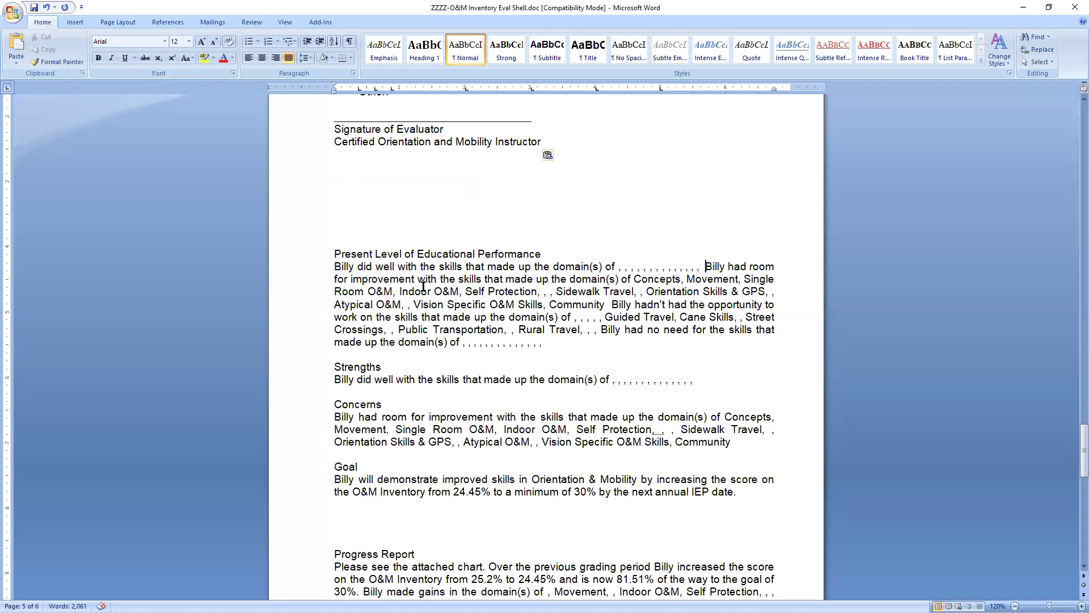
Step: Clear the stray commas and spaces from the first domain list so it ends 'and Community.'
{"action": "left_click", "coordinate": [556, 294]}
{"action": "key", "text": "BackSpace"}
{"action": "key", "text": "BackSpace"}
{"action": "key", "text": "BackSpace"}
{"action": "key", "text": "BackSpace"}
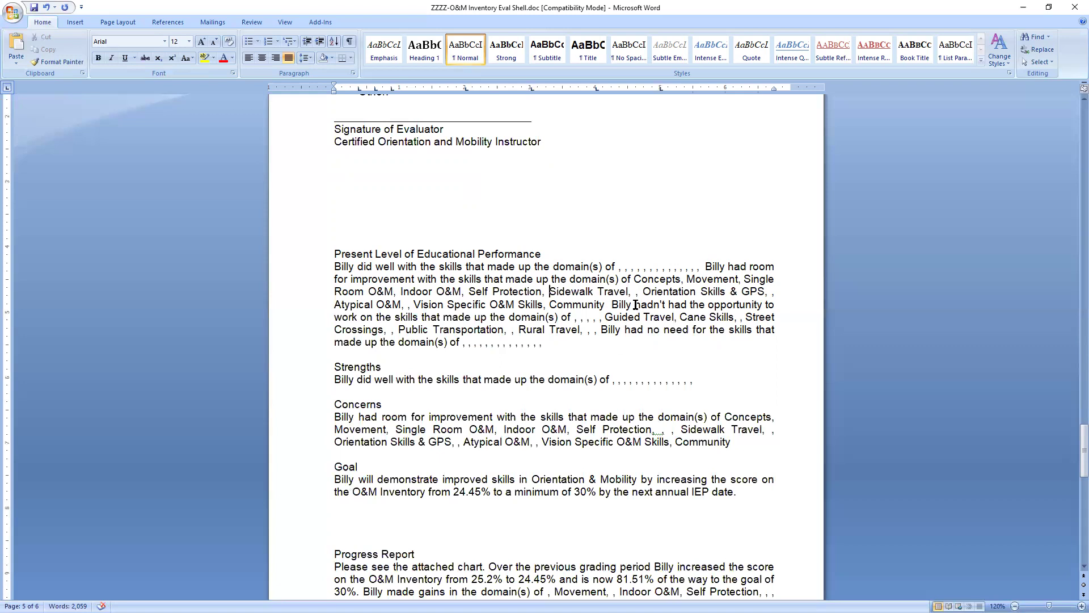
{"action": "left_click", "coordinate": [641, 292]}
{"action": "key", "text": "BackSpace"}
{"action": "key", "text": "BackSpace"}
{"action": "left_click", "coordinate": [334, 305]}
{"action": "key", "text": "BackSpace"}
{"action": "key", "text": "BackSpace"}
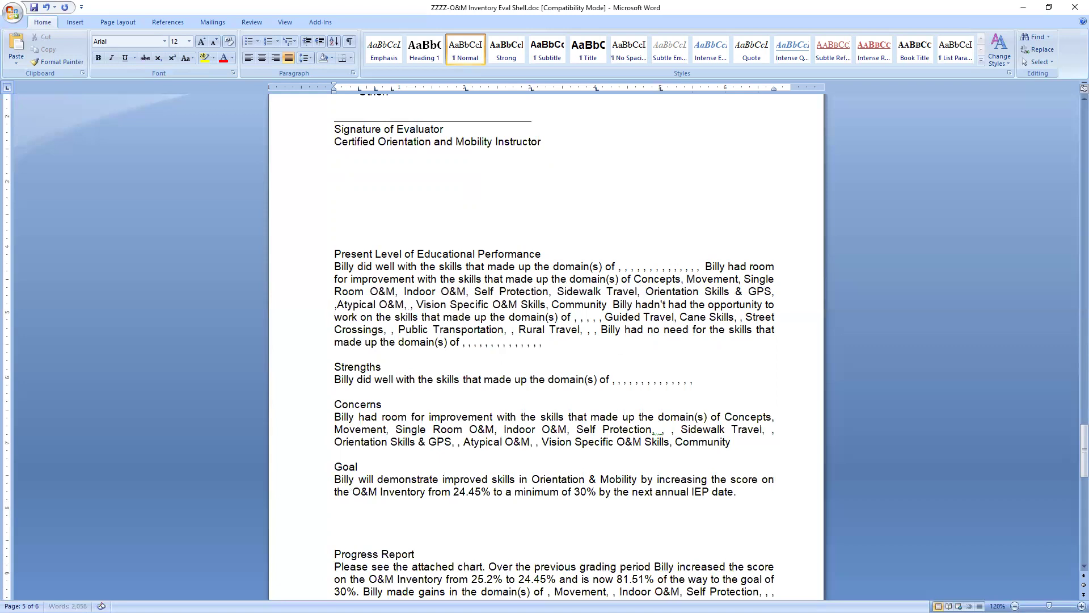
{"action": "left_click", "coordinate": [598, 304]}
{"action": "key", "text": "ctrl+Left"}
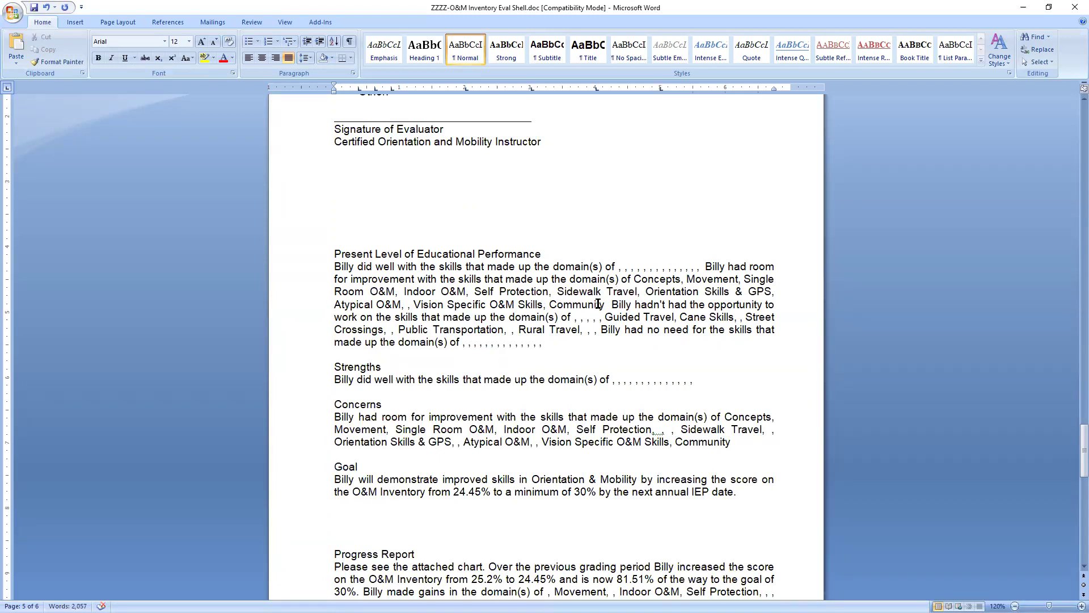
{"action": "type", "text": "and"}
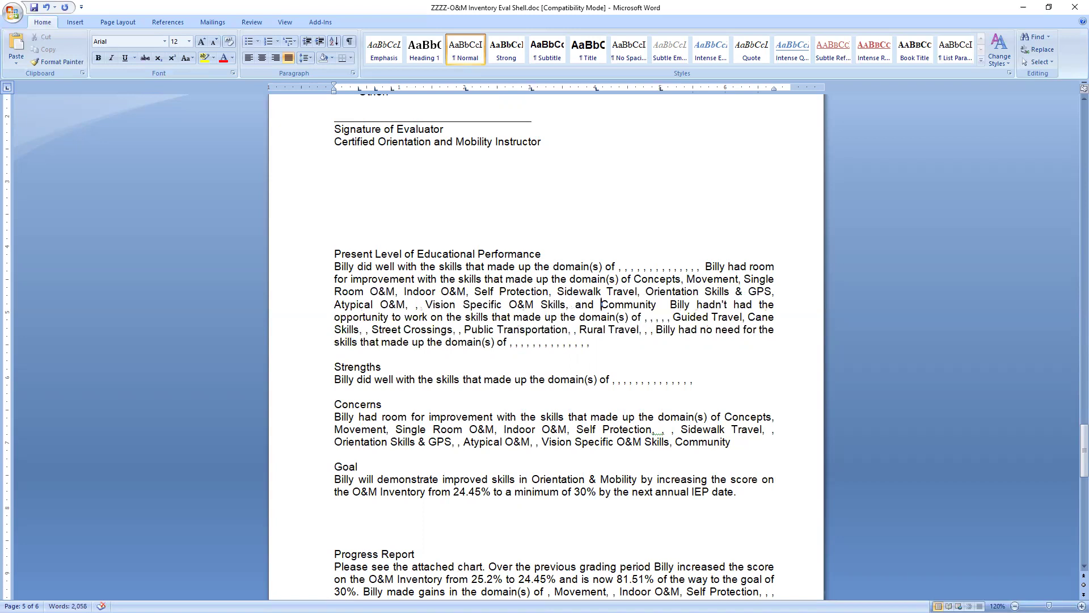
{"action": "left_click", "coordinate": [430, 304]}
{"action": "key", "text": "BackSpace"}
{"action": "key", "text": "BackSpace"}
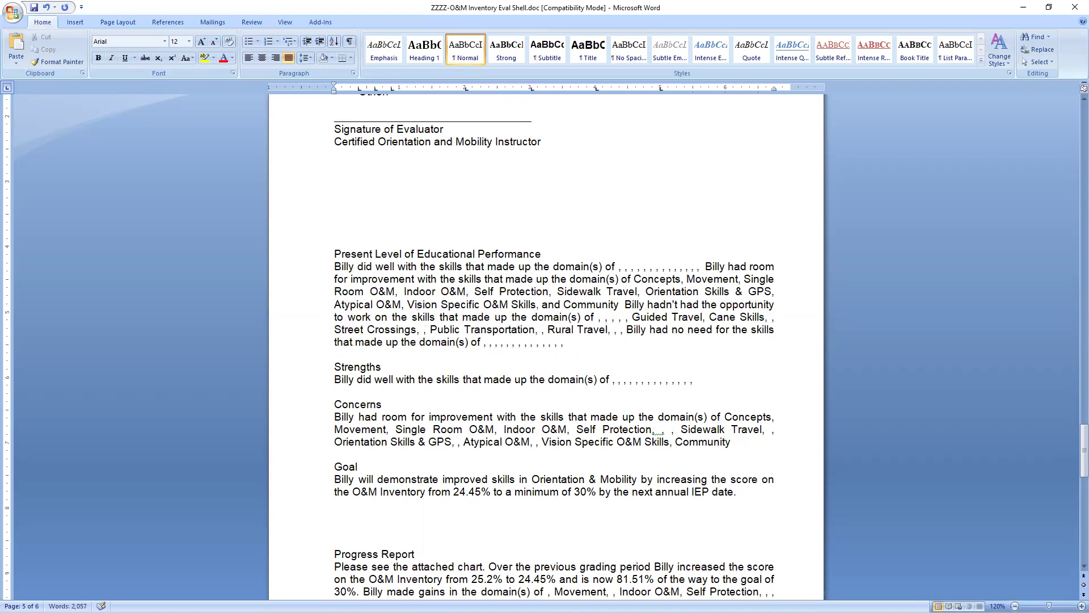
{"action": "left_click", "coordinate": [617, 306]}
{"action": "type", "text": "."}
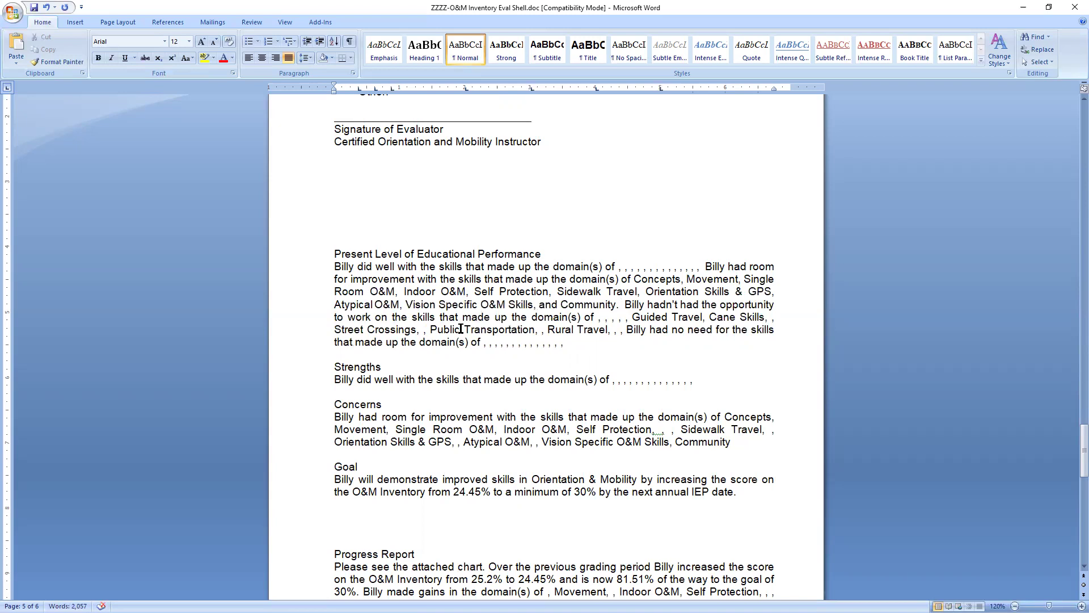
Step: Clean the opportunity list to end 'and Rural Travel.' and delete the leftover no-need sentence
{"action": "left_click_drag", "start_coordinate": [633, 317], "coordinate": [600, 317]}
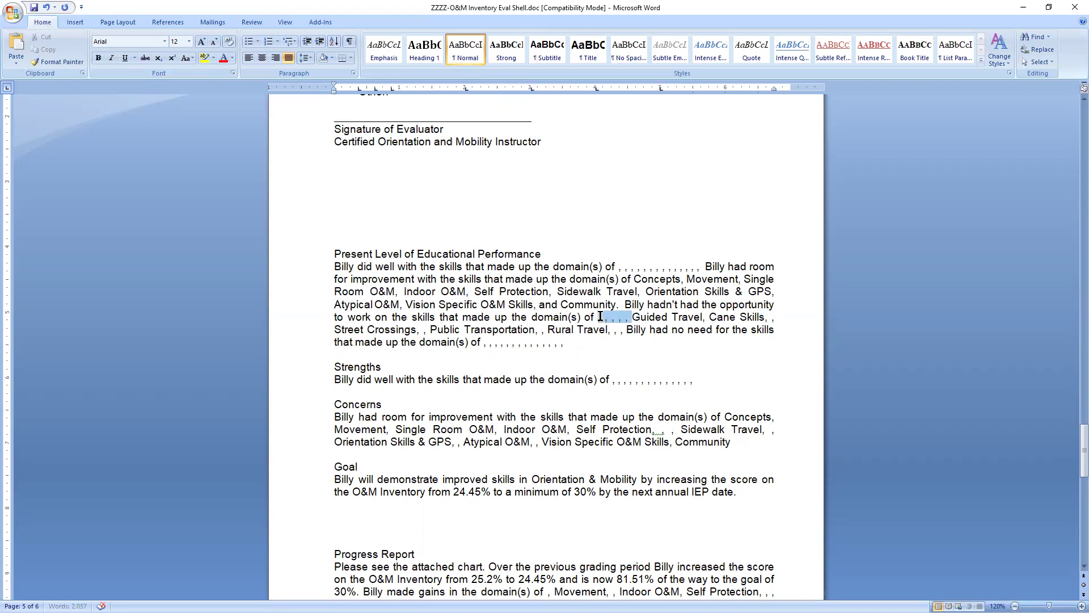
{"action": "key", "text": "Delete"}
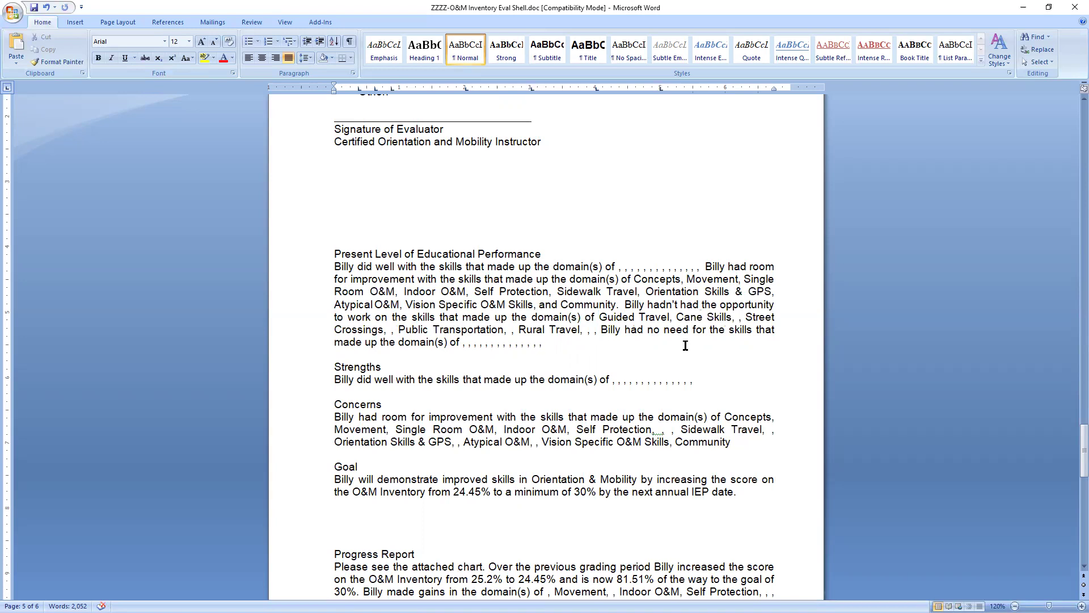
{"action": "left_click", "coordinate": [747, 318]}
{"action": "key", "text": "BackSpace"}
{"action": "key", "text": "BackSpace"}
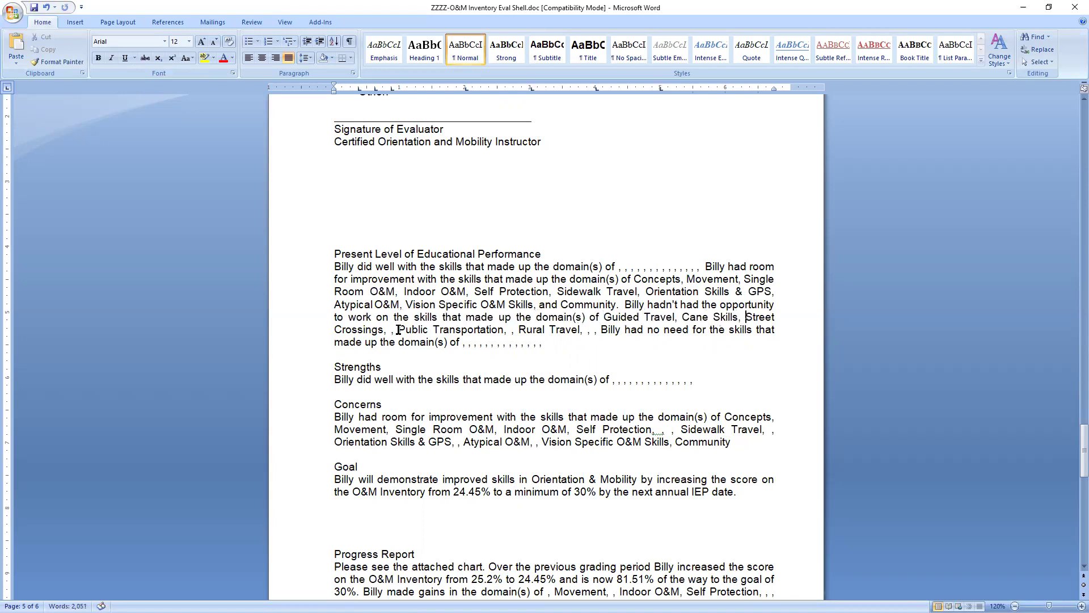
{"action": "left_click", "coordinate": [398, 329]}
{"action": "key", "text": "BackSpace"}
{"action": "key", "text": "BackSpace"}
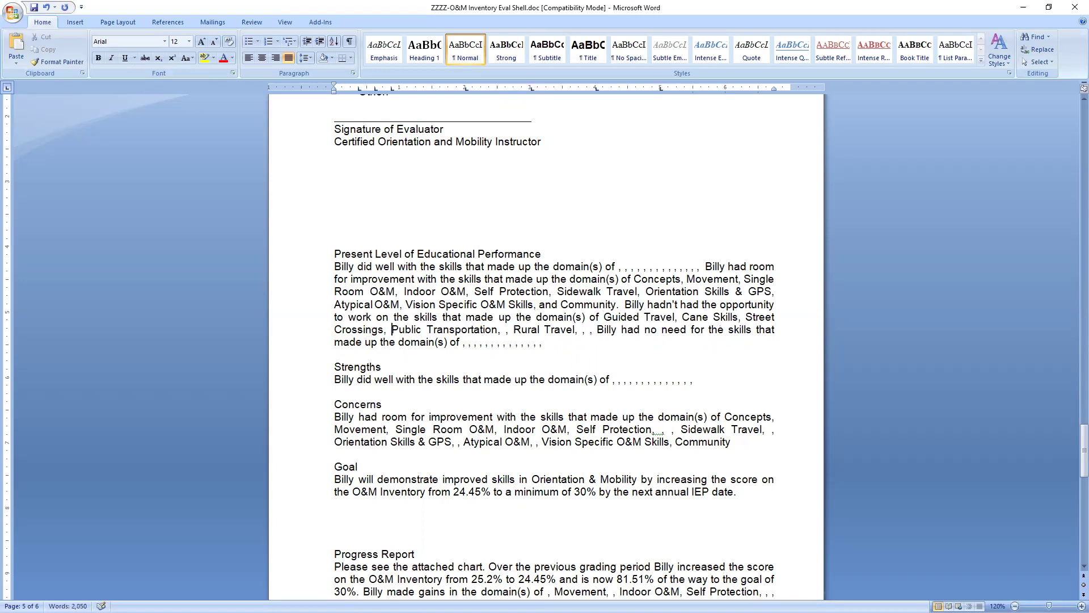
{"action": "left_click", "coordinate": [514, 329]}
{"action": "key", "text": "BackSpace"}
{"action": "key", "text": "BackSpace"}
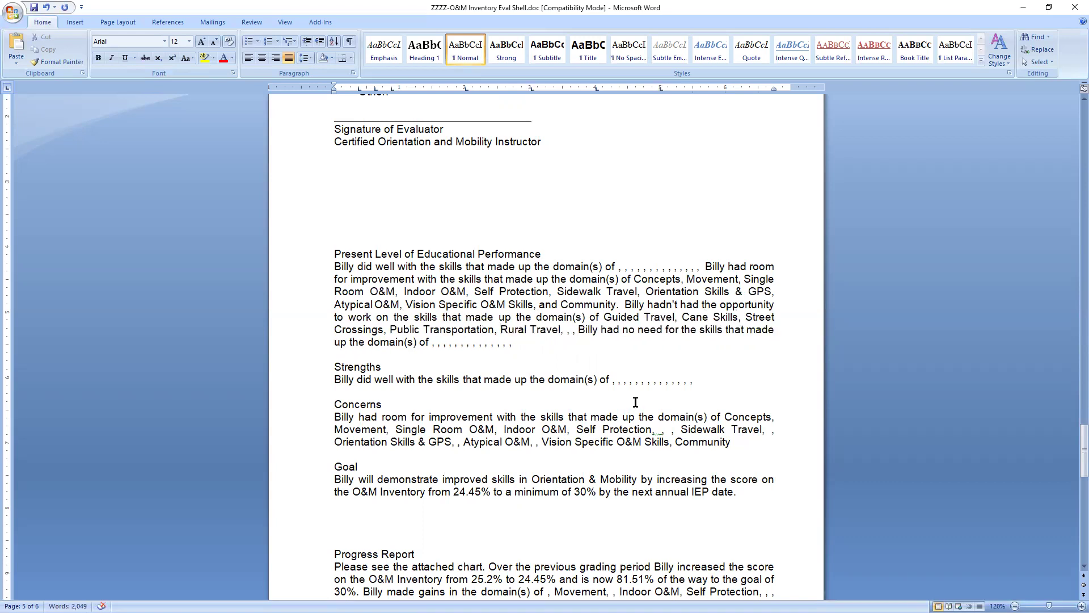
{"action": "type", "text": "and"}
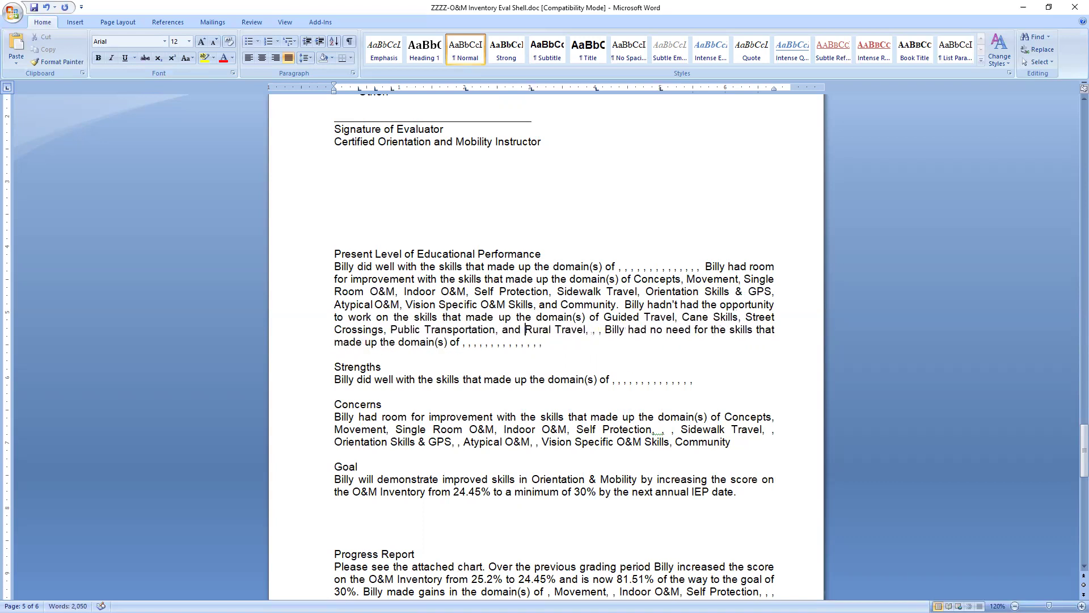
{"action": "left_click", "coordinate": [580, 339]}
{"action": "left_click", "coordinate": [586, 330], "text": "shift"}
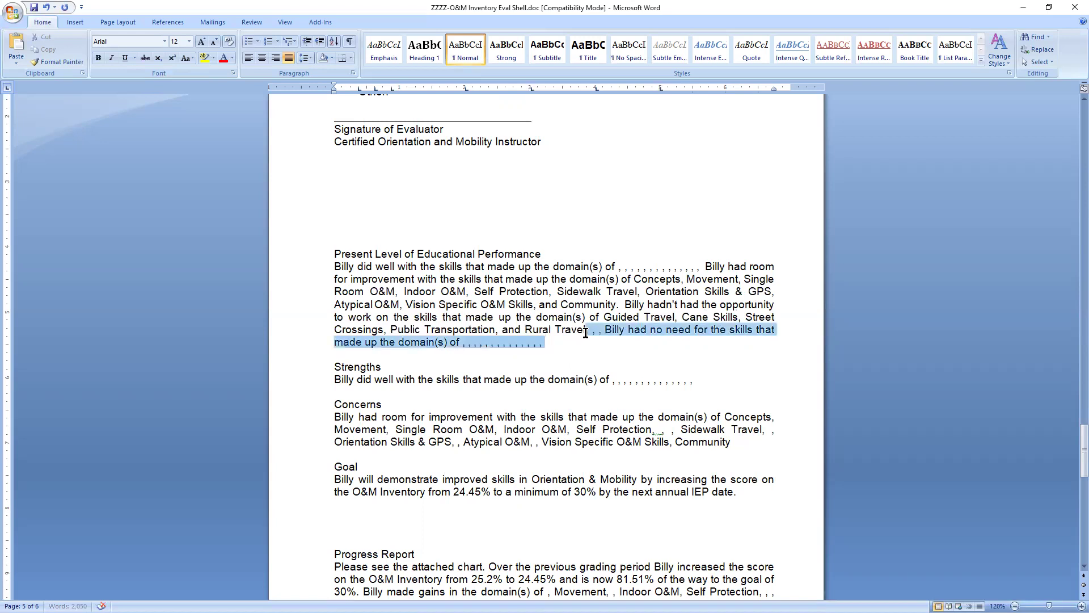
{"action": "key", "text": "BackSpace"}
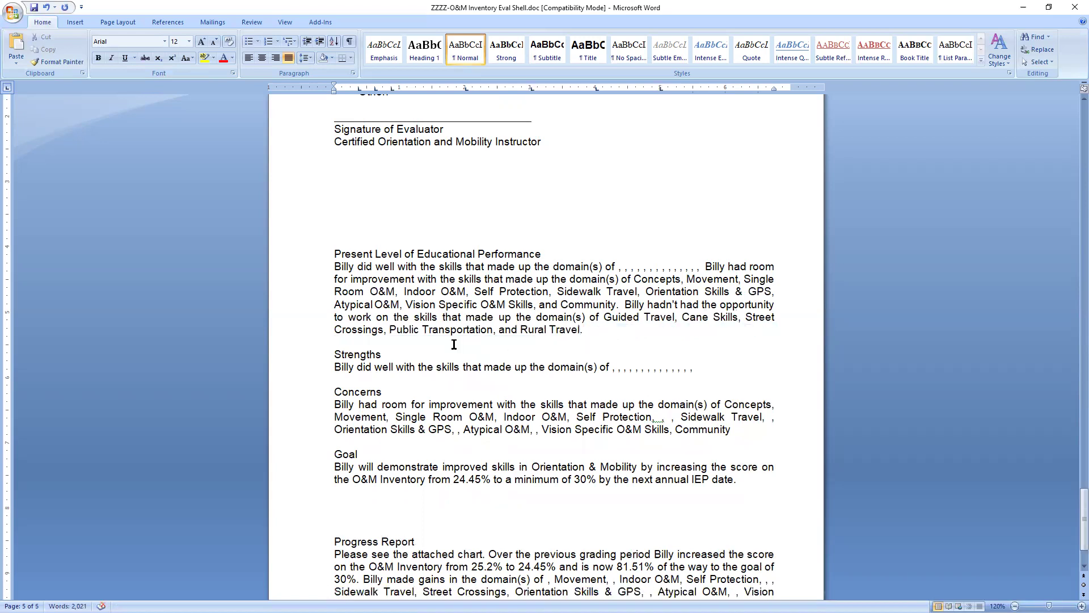
Step: Add ' (RL)' at the end of the Present Level paragraph
{"action": "type", "text": "(RL)"}
{"action": "scroll", "coordinate": [657, 333], "scroll_direction": "down", "scroll_amount": 1}
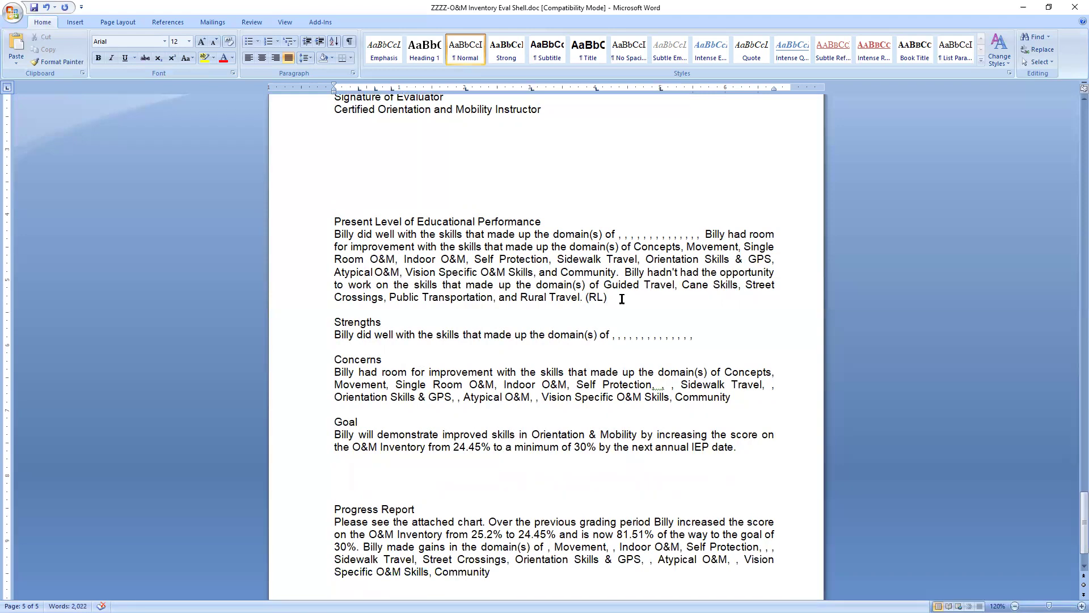
{"action": "scroll", "coordinate": [621, 299], "scroll_direction": "down", "scroll_amount": 1}
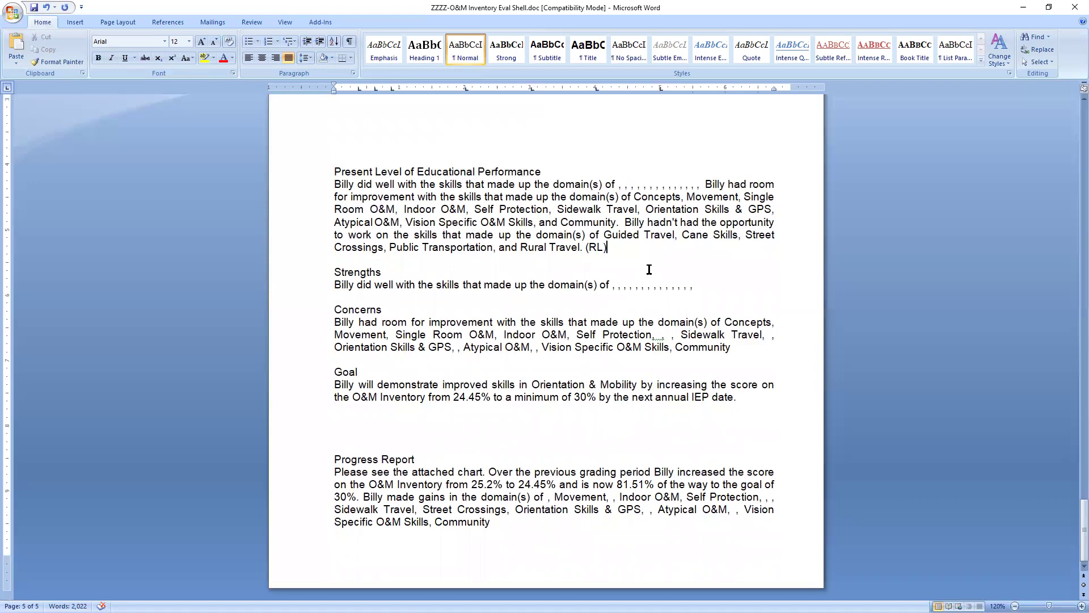
Step: Copy the room-for-improvement sentences through '(RL)' and paste them over the Concerns paragraph
{"action": "left_click", "coordinate": [560, 223], "text": "shift"}
{"action": "left_click", "coordinate": [587, 213], "text": "shift"}
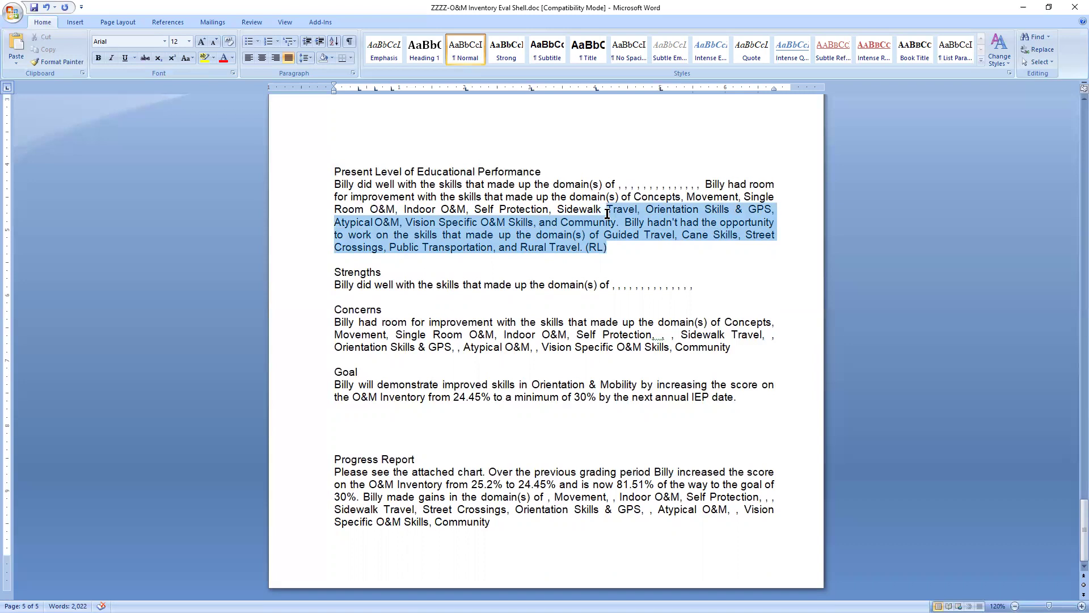
{"action": "left_click", "coordinate": [611, 222]}
{"action": "left_click_drag", "start_coordinate": [704, 184], "coordinate": [610, 248]}
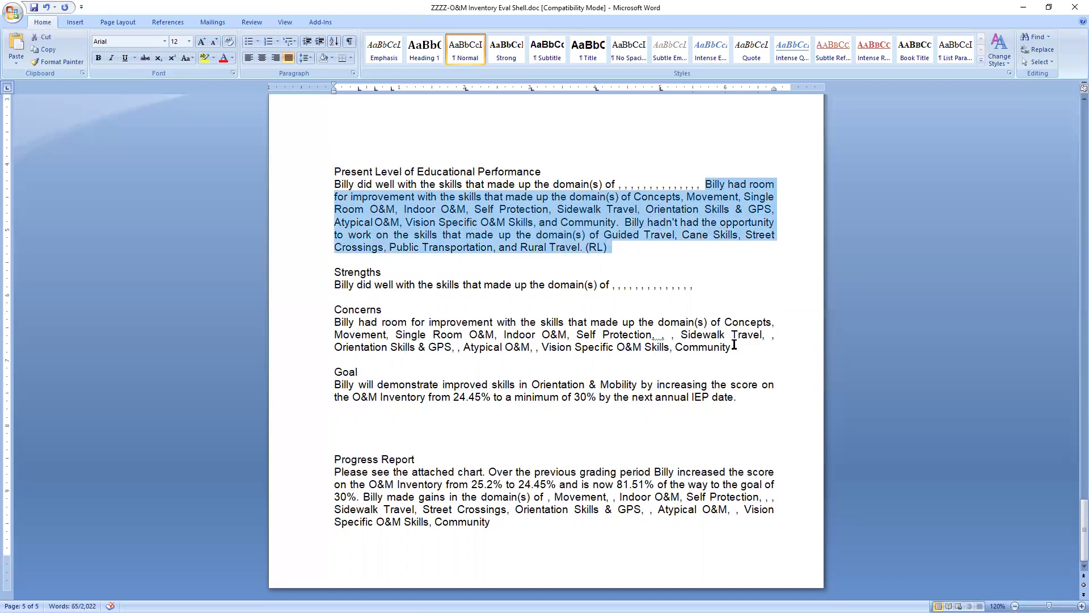
{"action": "key", "text": "ctrl+c"}
{"action": "left_click_drag", "start_coordinate": [734, 344], "coordinate": [336, 321]}
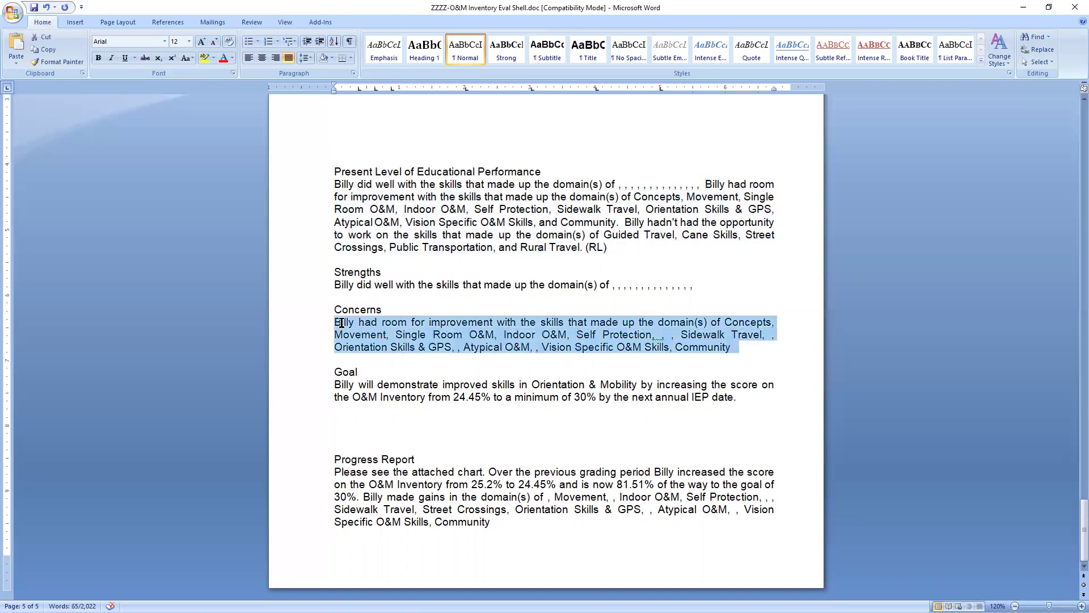
{"action": "key", "text": "ctrl+v"}
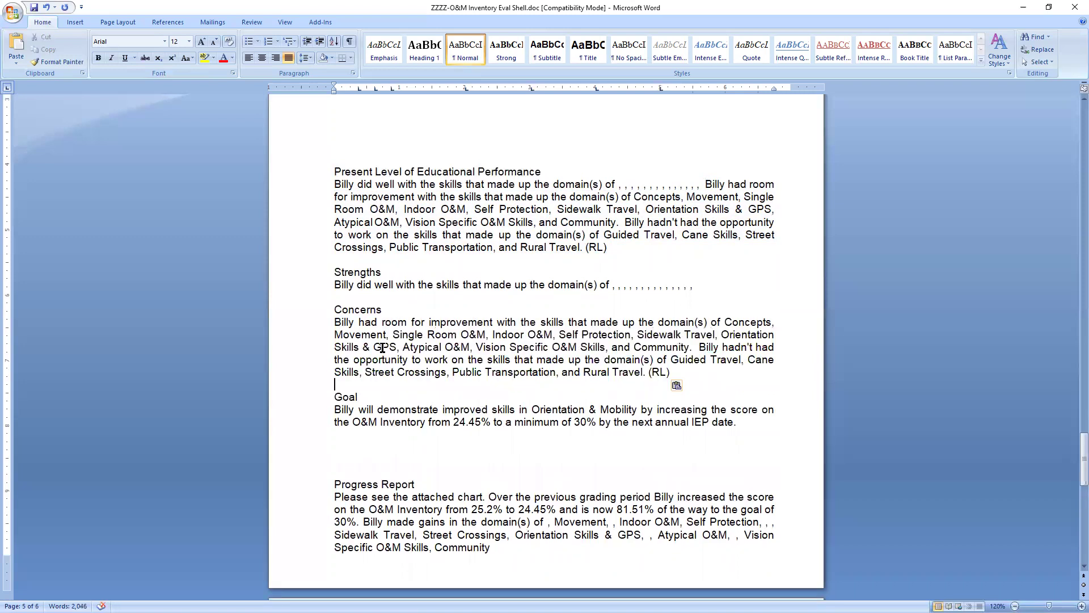
Step: Change the Goal's target O&M Inventory score from 30 to a minimum of 45%
{"action": "scroll", "coordinate": [360, 397], "scroll_direction": "down", "scroll_amount": 5}
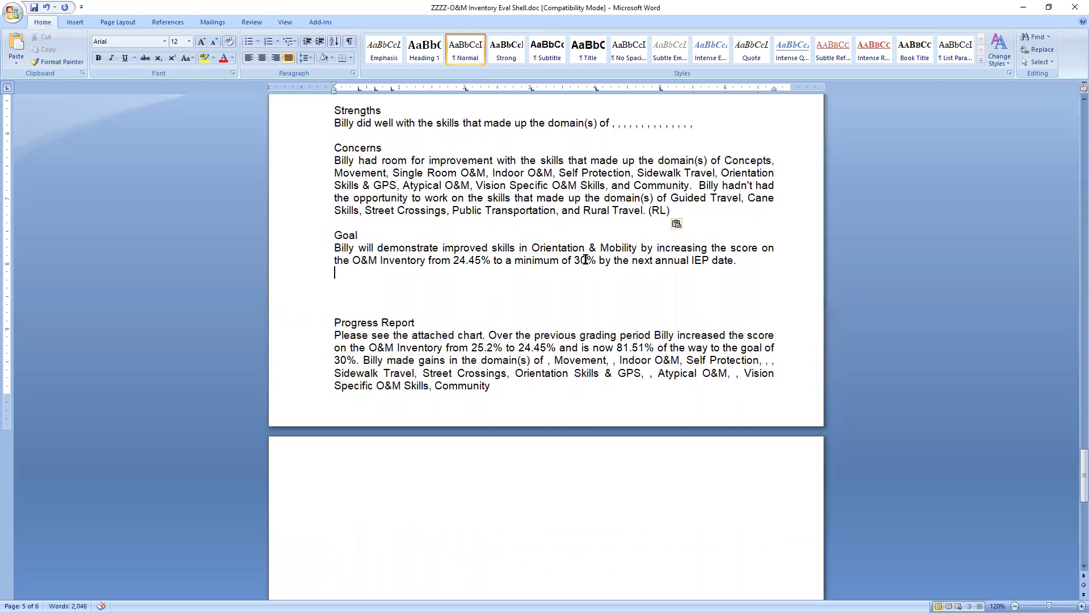
{"action": "left_click_drag", "start_coordinate": [585, 260], "coordinate": [577, 262]}
{"action": "type", "text": "28"}
{"action": "left_click_drag", "start_coordinate": [587, 261], "coordinate": [575, 262]}
{"action": "type", "text": "45"}
Step: Change the Progress Report's current score from 24.45% to 25.98%
{"action": "scroll", "coordinate": [397, 313], "scroll_direction": "down", "scroll_amount": 3}
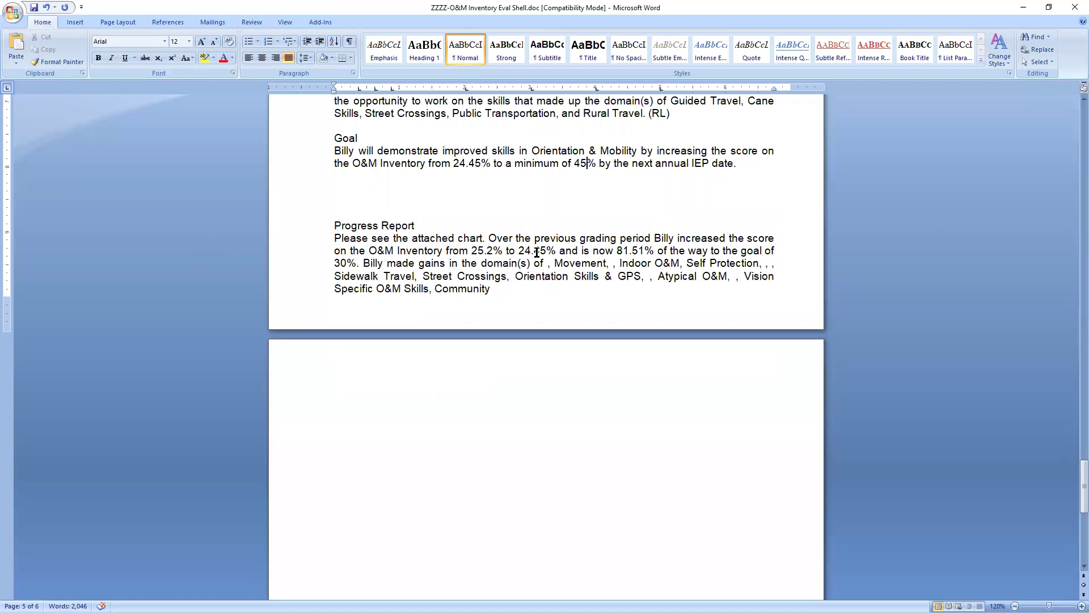
{"action": "left_click_drag", "start_coordinate": [519, 251], "coordinate": [545, 251]}
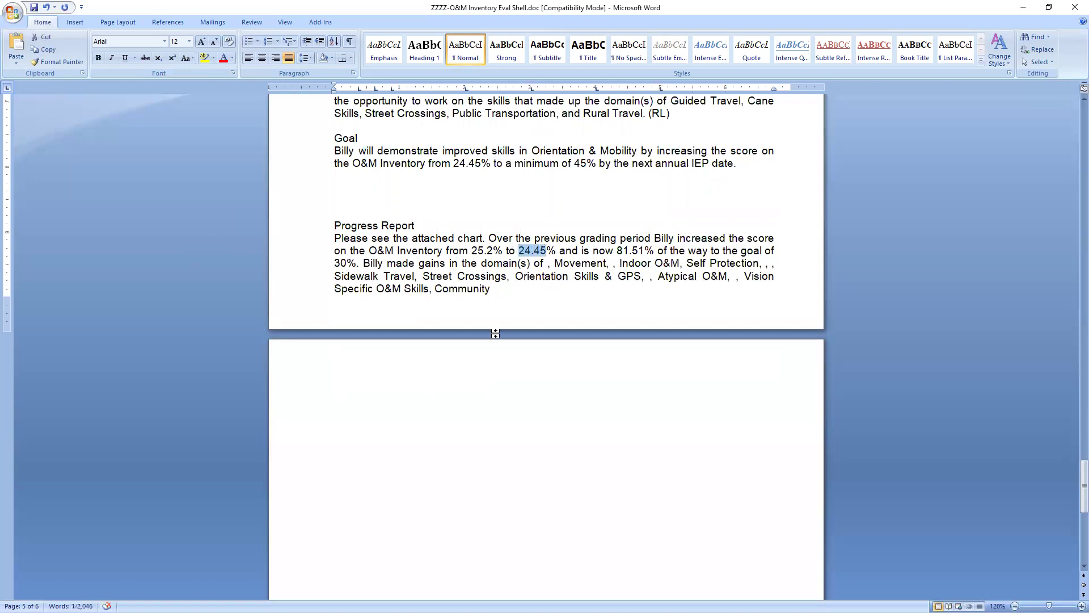
{"action": "left_click", "coordinate": [546, 250]}
{"action": "left_click", "coordinate": [523, 251], "text": "shift"}
{"action": "type", "text": "5.98"}
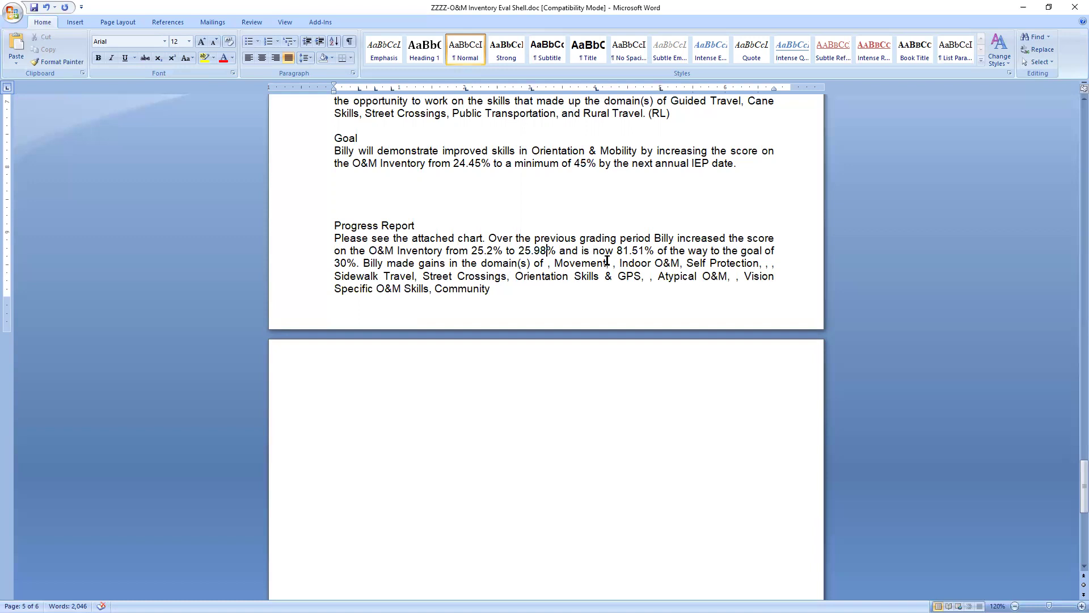
Step: Delete the comma before Movement and finish the gains list with 'and Community.'
{"action": "left_click", "coordinate": [551, 265]}
{"action": "key", "text": "BackSpace"}
{"action": "key", "text": "BackSpace"}
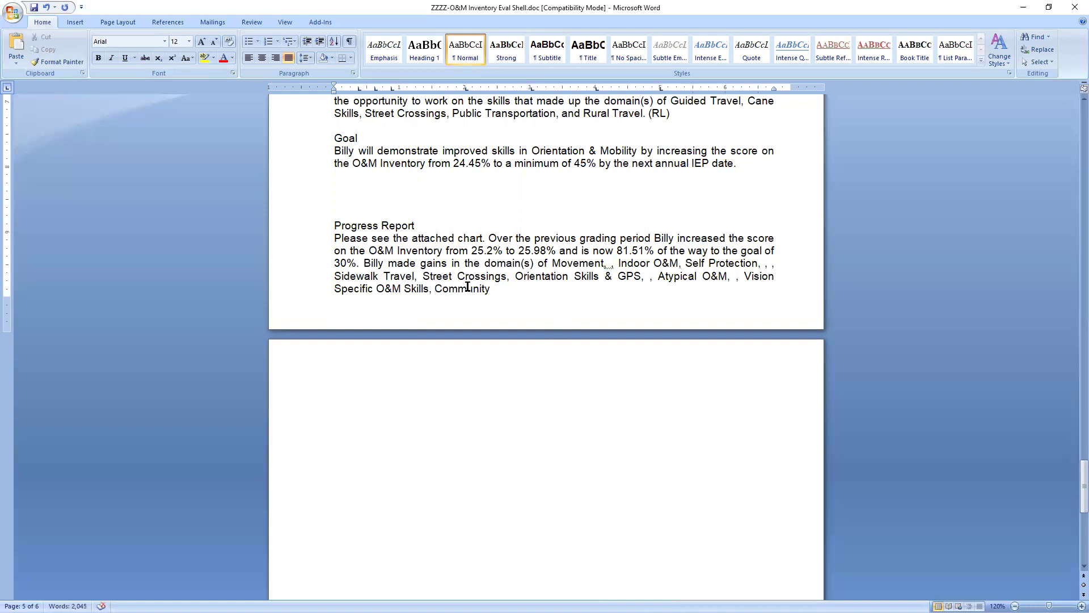
{"action": "type", "text": "and"}
{"action": "left_click", "coordinate": [522, 292]}
{"action": "type", "text": "."}
Step: Select the opening sentence 'Please see the attached chart.' to check it
{"action": "left_click_drag", "start_coordinate": [482, 239], "coordinate": [334, 239]}
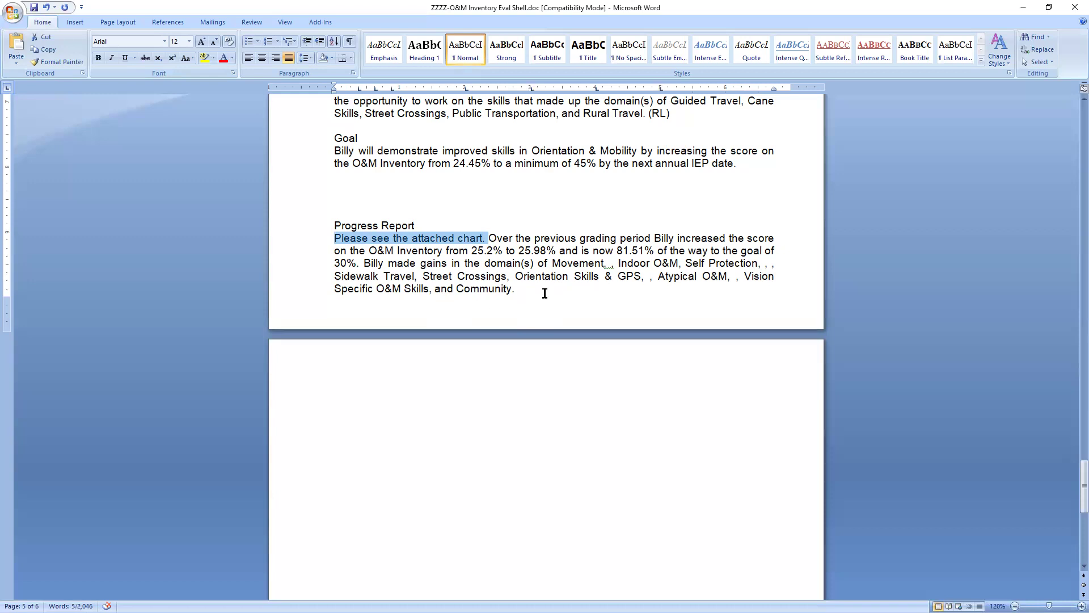
{"action": "scroll", "coordinate": [543, 301], "scroll_direction": "up", "scroll_amount": 6}
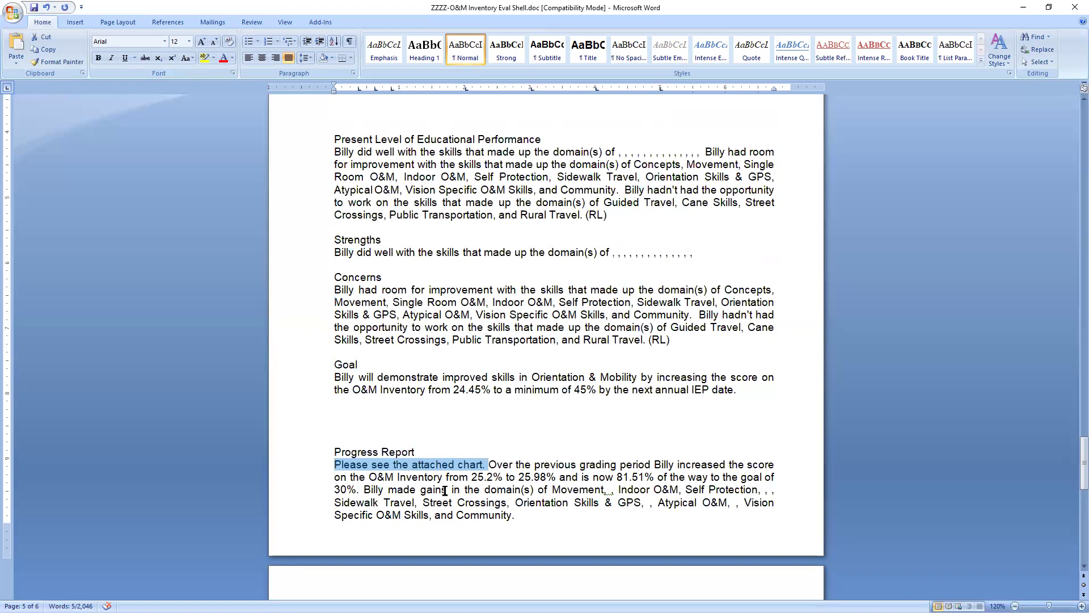
{"action": "left_click", "coordinate": [487, 388]}
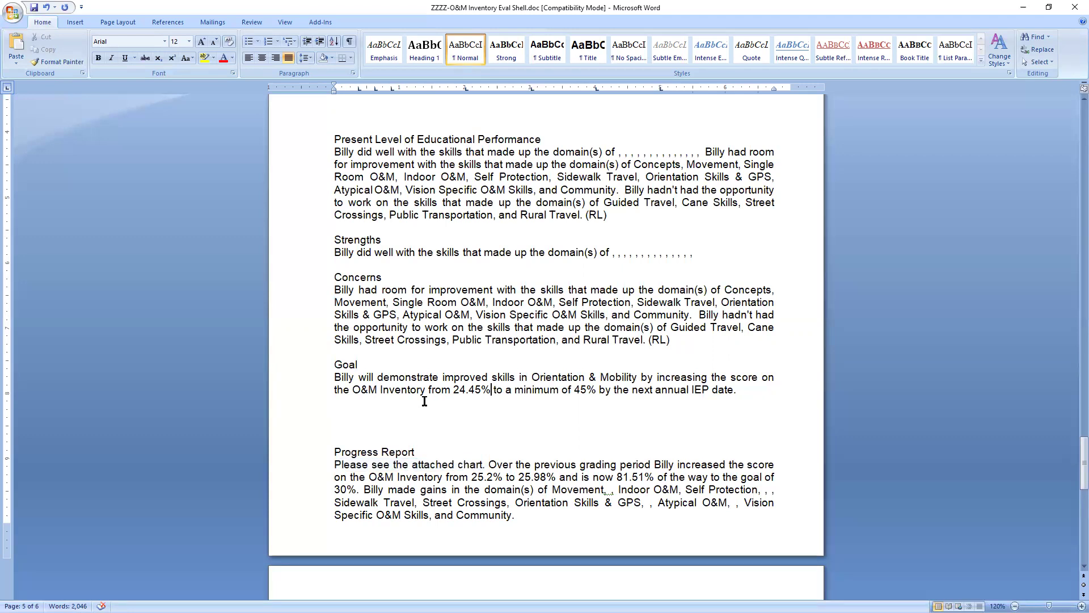
{"action": "scroll", "coordinate": [424, 401], "scroll_direction": "up", "scroll_amount": 2}
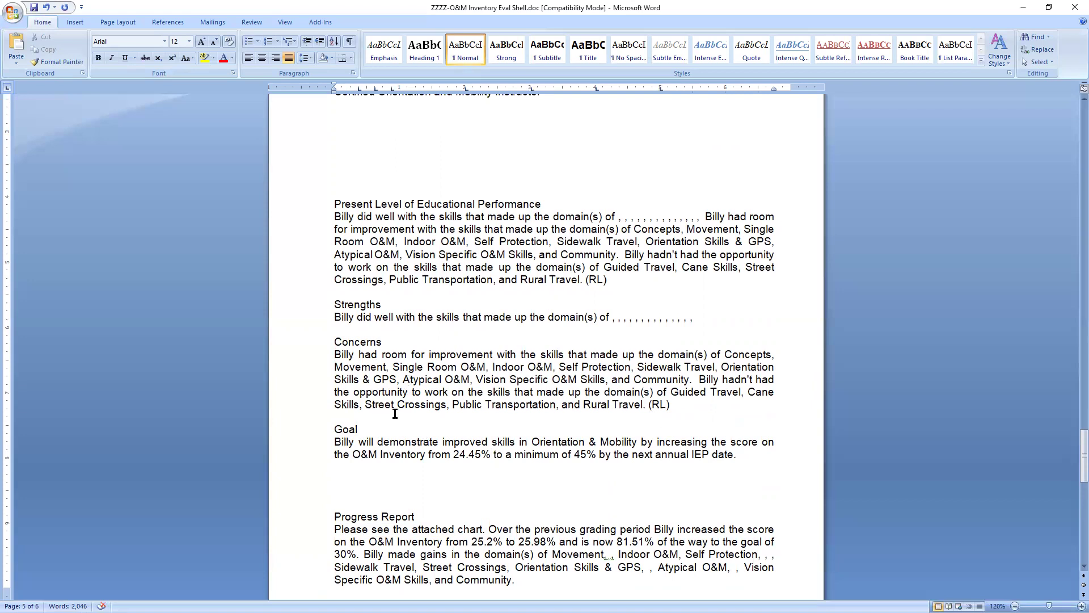
{"action": "scroll", "coordinate": [397, 410], "scroll_direction": "up", "scroll_amount": 7}
{"action": "scroll", "coordinate": [401, 405], "scroll_direction": "up", "scroll_amount": 6}
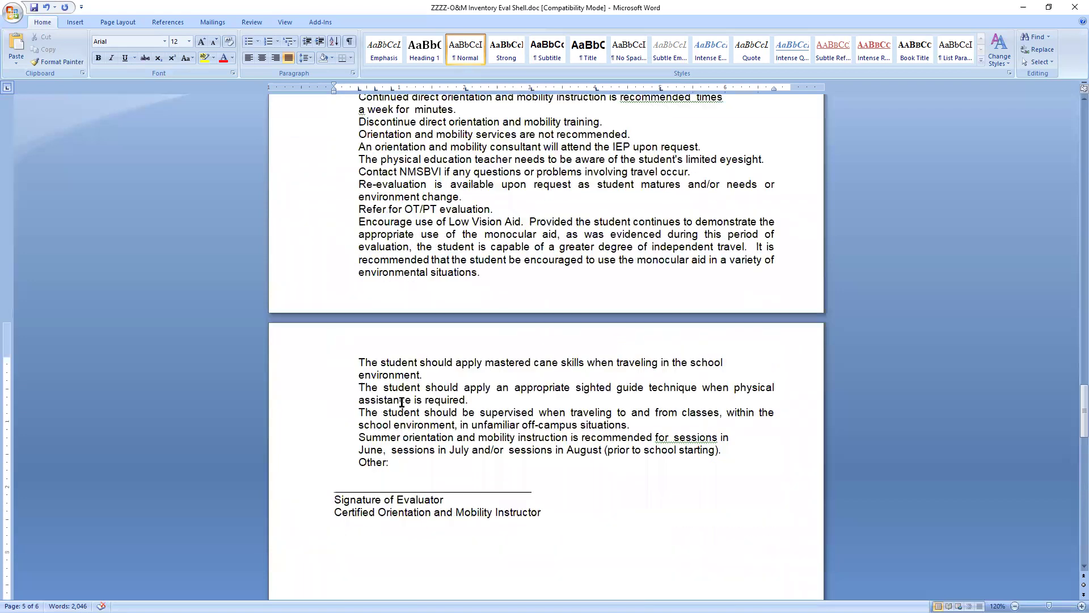
{"action": "scroll", "coordinate": [402, 397], "scroll_direction": "up", "scroll_amount": 6}
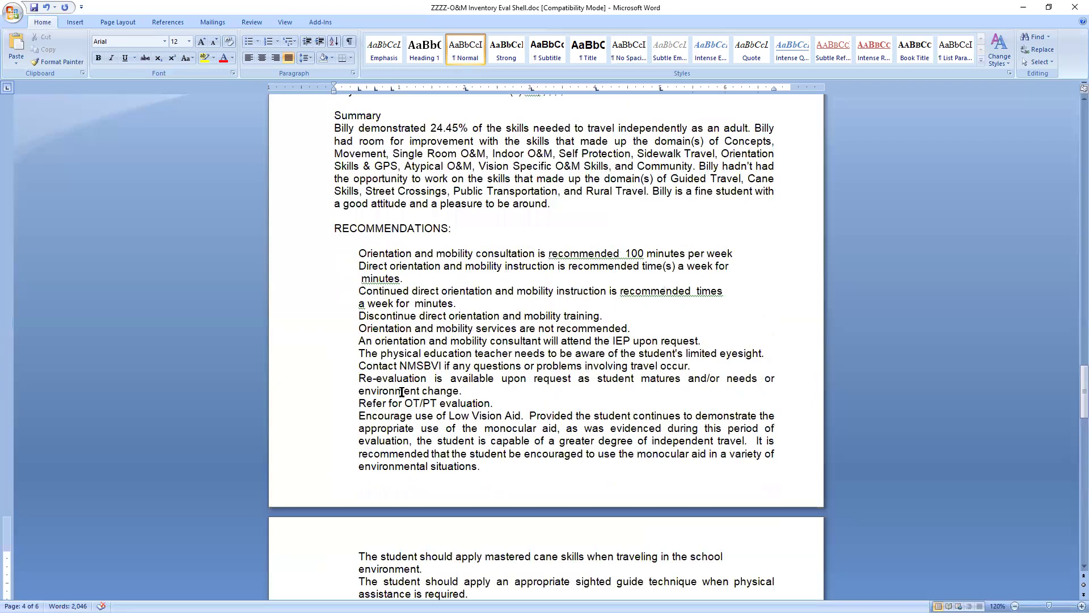
{"action": "scroll", "coordinate": [329, 332], "scroll_direction": "down", "scroll_amount": 2}
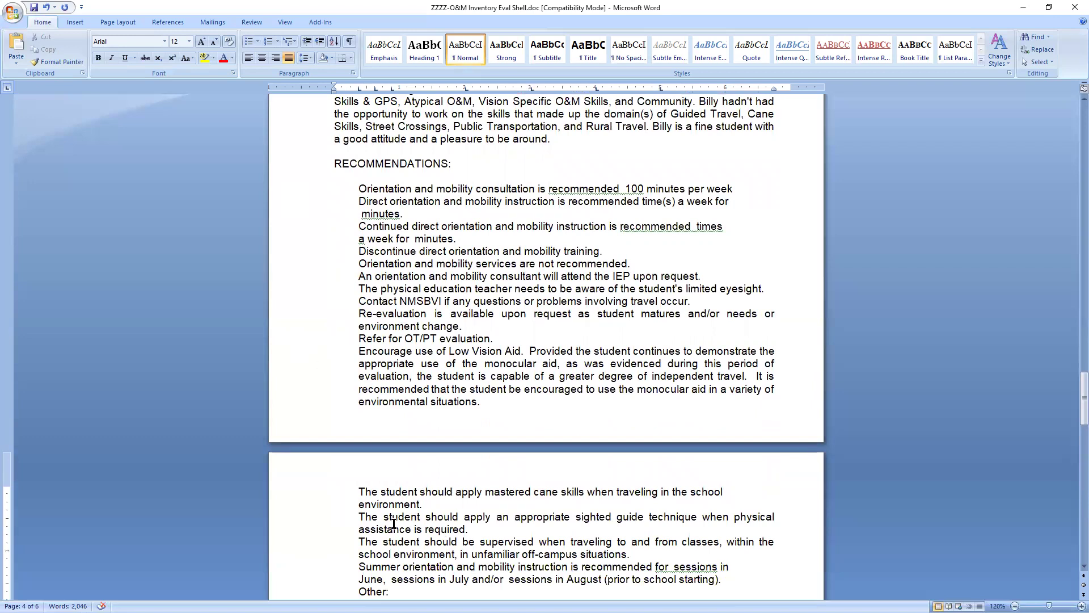
{"action": "scroll", "coordinate": [382, 523], "scroll_direction": "down", "scroll_amount": 2}
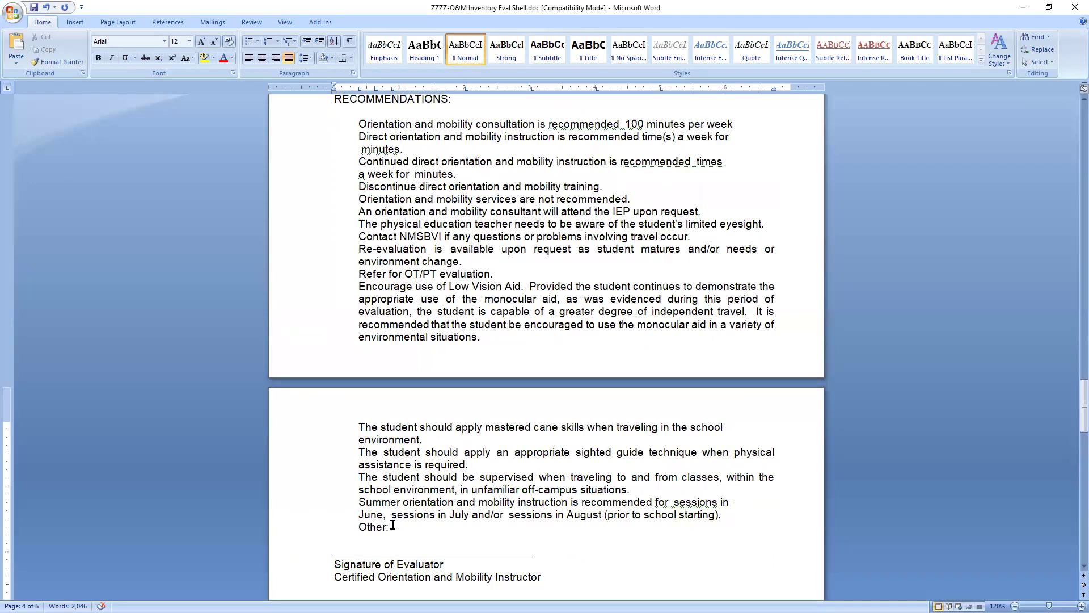
{"action": "left_click_drag", "start_coordinate": [393, 525], "coordinate": [319, 500]}
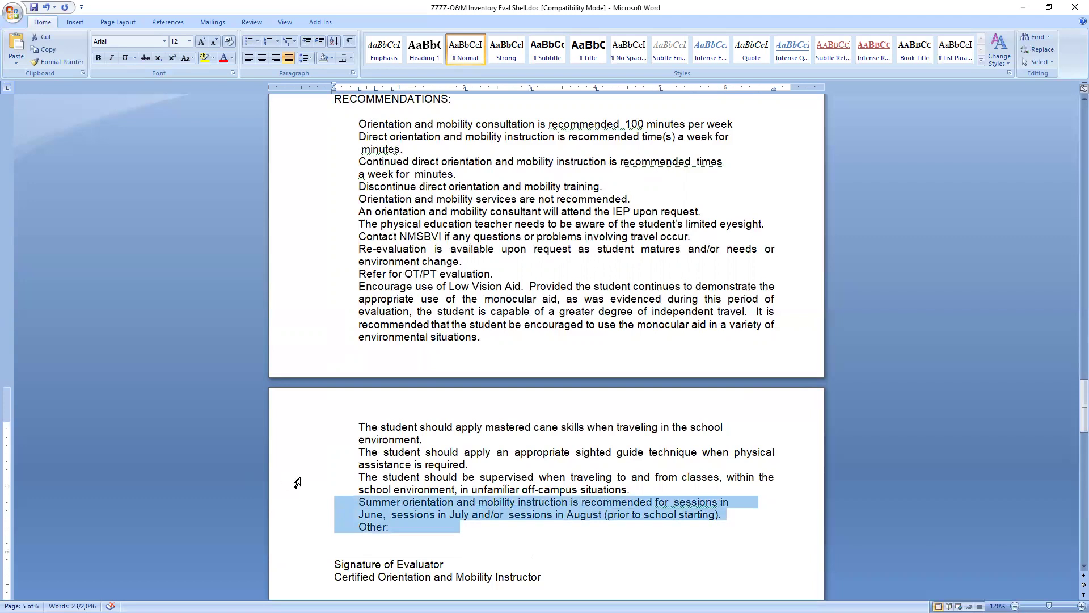
{"action": "left_click", "coordinate": [388, 452]}
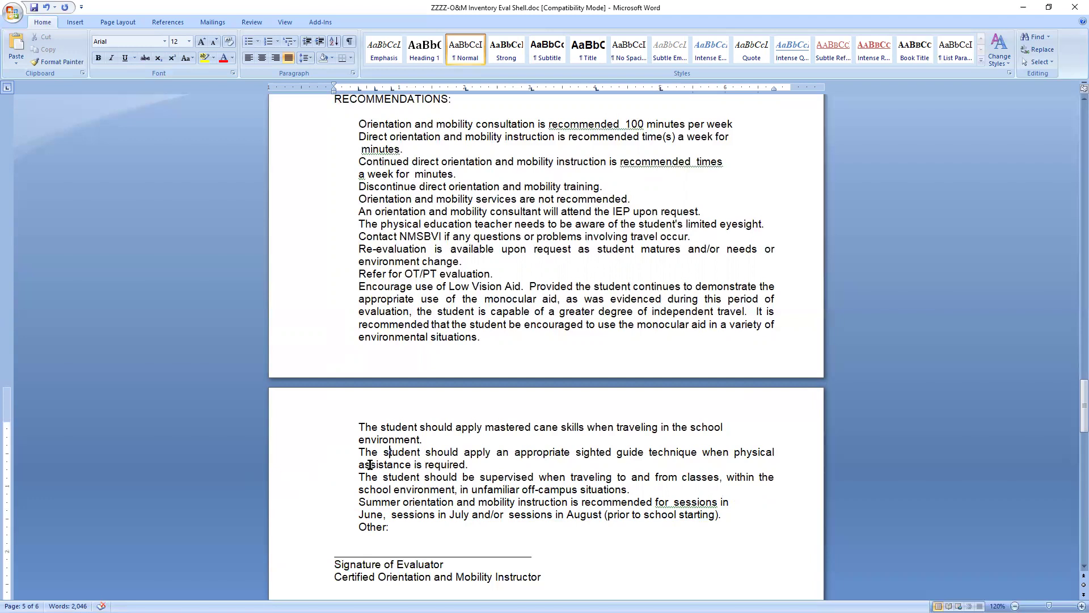
{"action": "scroll", "coordinate": [370, 464], "scroll_direction": "up", "scroll_amount": 2}
{"action": "scroll", "coordinate": [369, 464], "scroll_direction": "up", "scroll_amount": 3}
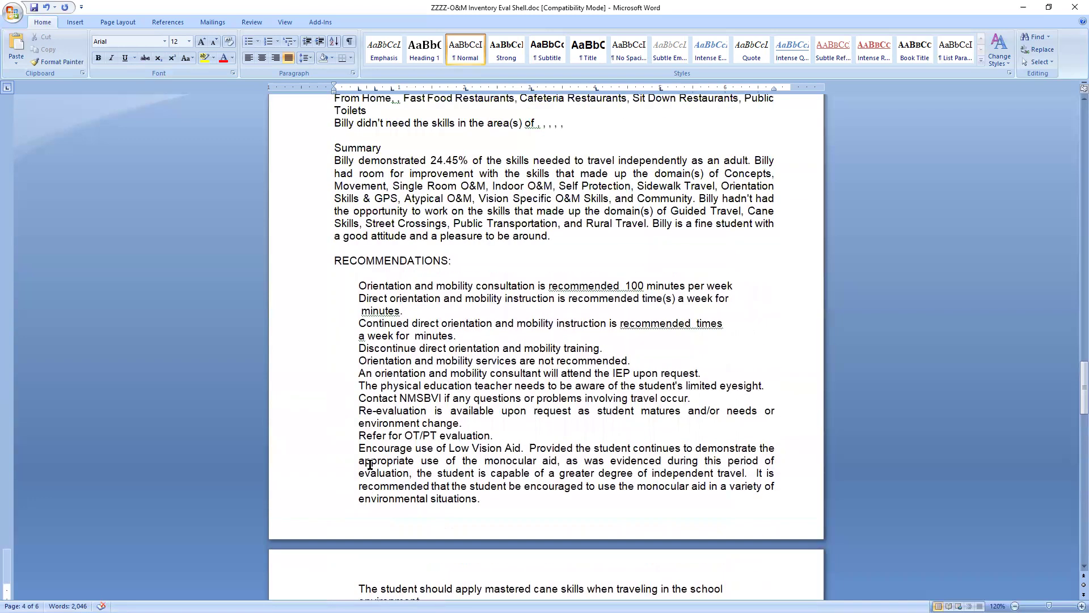
{"action": "scroll", "coordinate": [370, 464], "scroll_direction": "up", "scroll_amount": 1}
{"action": "scroll", "coordinate": [370, 464], "scroll_direction": "up", "scroll_amount": 7}
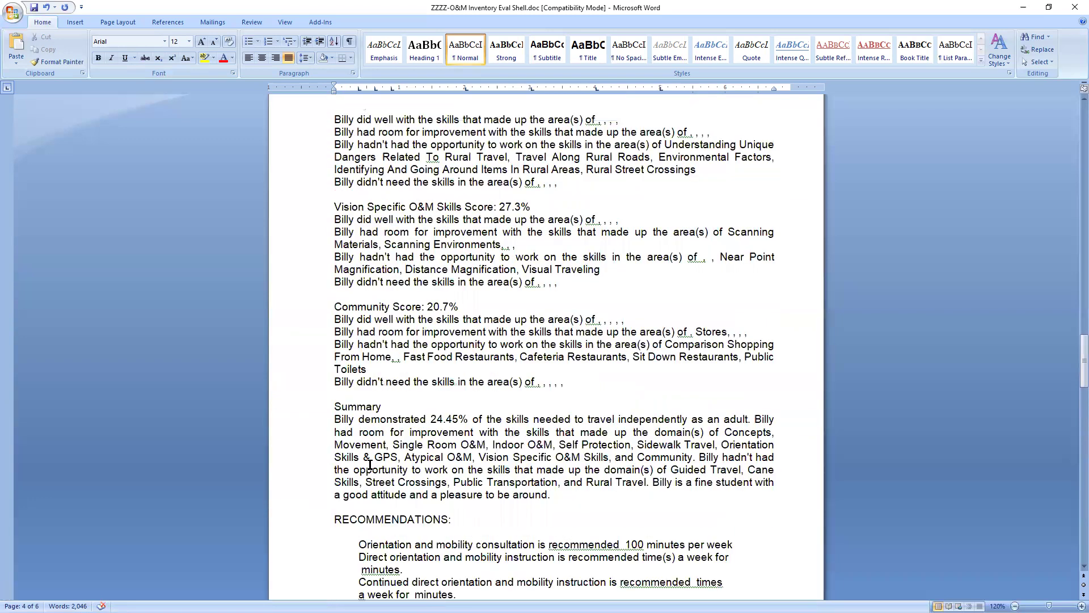
{"action": "scroll", "coordinate": [370, 464], "scroll_direction": "up", "scroll_amount": 4}
{"action": "scroll", "coordinate": [370, 465], "scroll_direction": "up", "scroll_amount": 1}
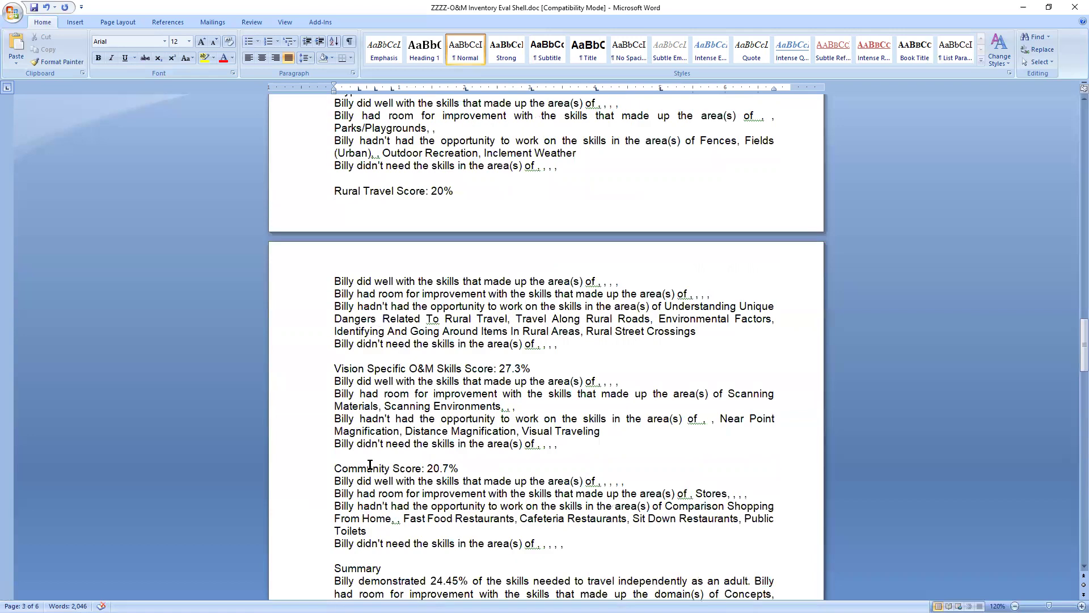
{"action": "scroll", "coordinate": [370, 464], "scroll_direction": "up", "scroll_amount": 9}
{"action": "scroll", "coordinate": [370, 464], "scroll_direction": "up", "scroll_amount": 12}
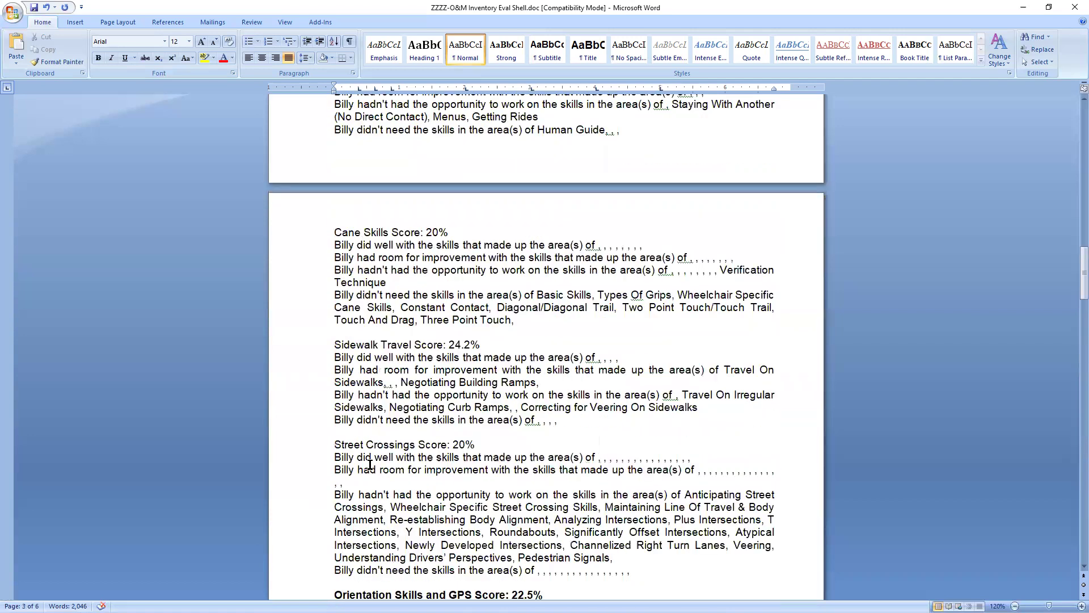
{"action": "scroll", "coordinate": [370, 465], "scroll_direction": "up", "scroll_amount": 17}
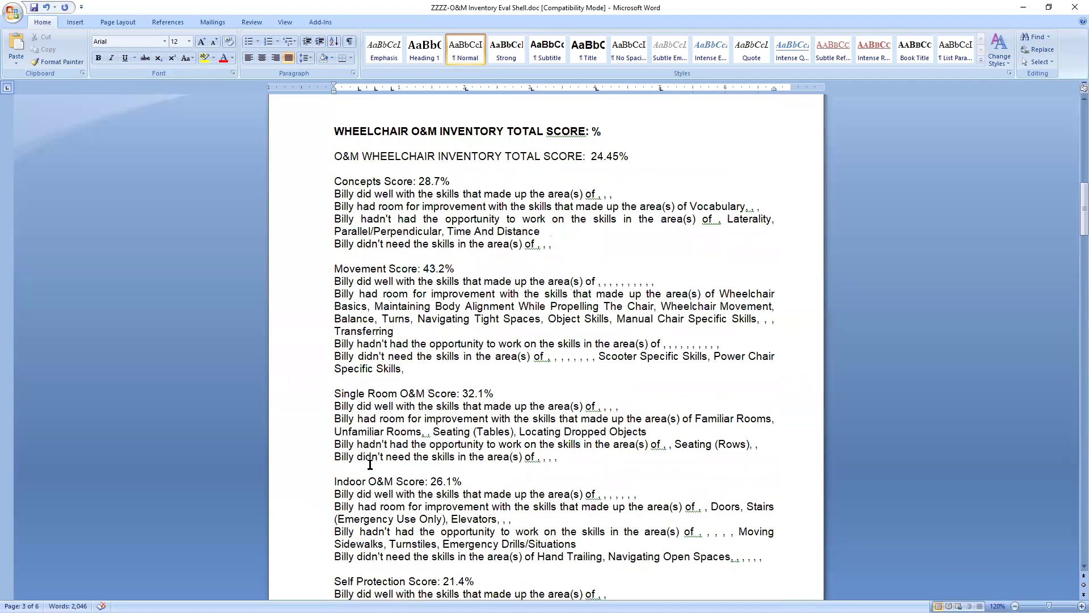
{"action": "scroll", "coordinate": [369, 454], "scroll_direction": "up", "scroll_amount": 5}
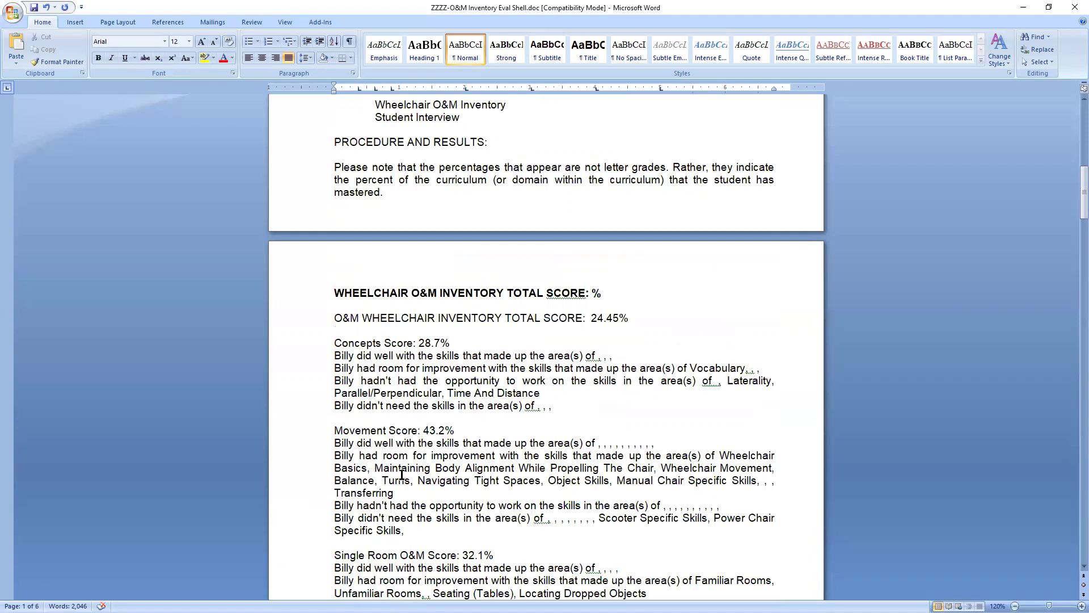
{"action": "scroll", "coordinate": [399, 468], "scroll_direction": "up", "scroll_amount": 3}
{"action": "scroll", "coordinate": [400, 467], "scroll_direction": "down", "scroll_amount": 2}
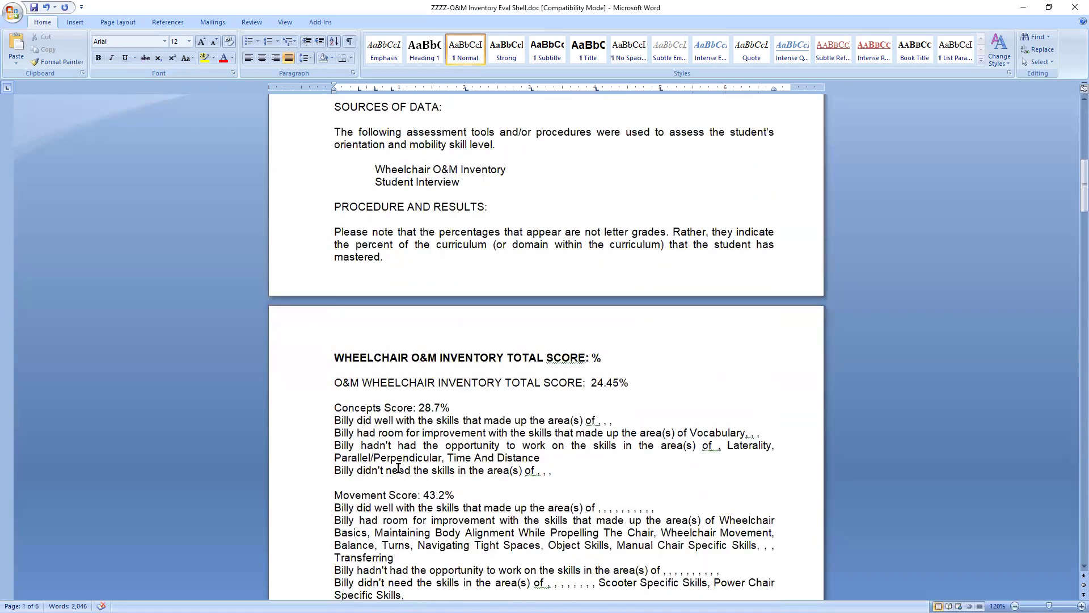
Step: Bold the 24.45% O&M wheelchair inventory total score line
{"action": "left_click_drag", "start_coordinate": [335, 384], "coordinate": [634, 384]}
{"action": "left_click", "coordinate": [99, 59]}
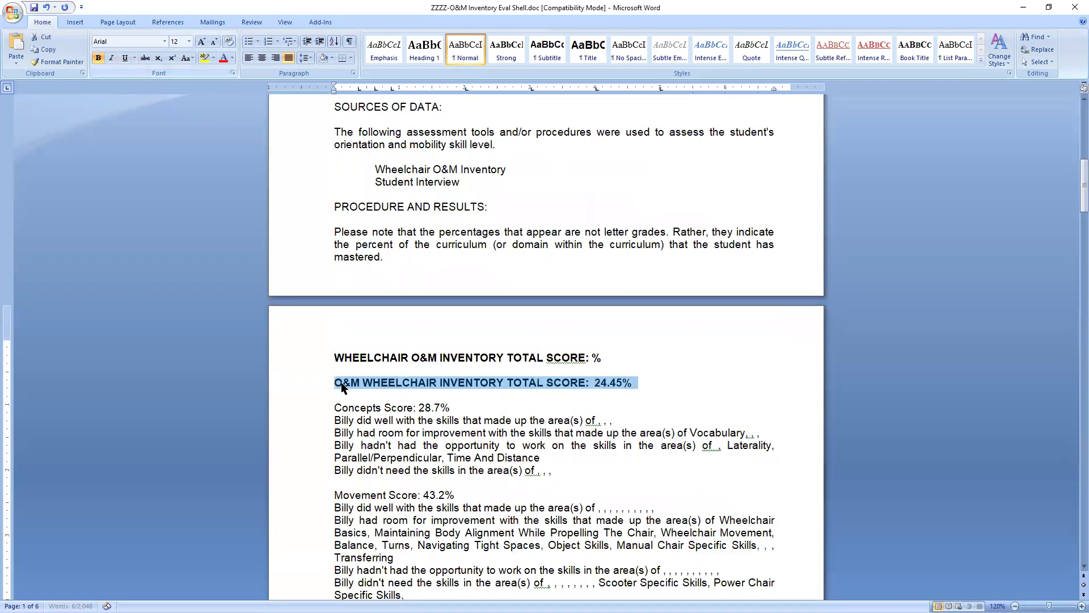
{"action": "left_click", "coordinate": [342, 379]}
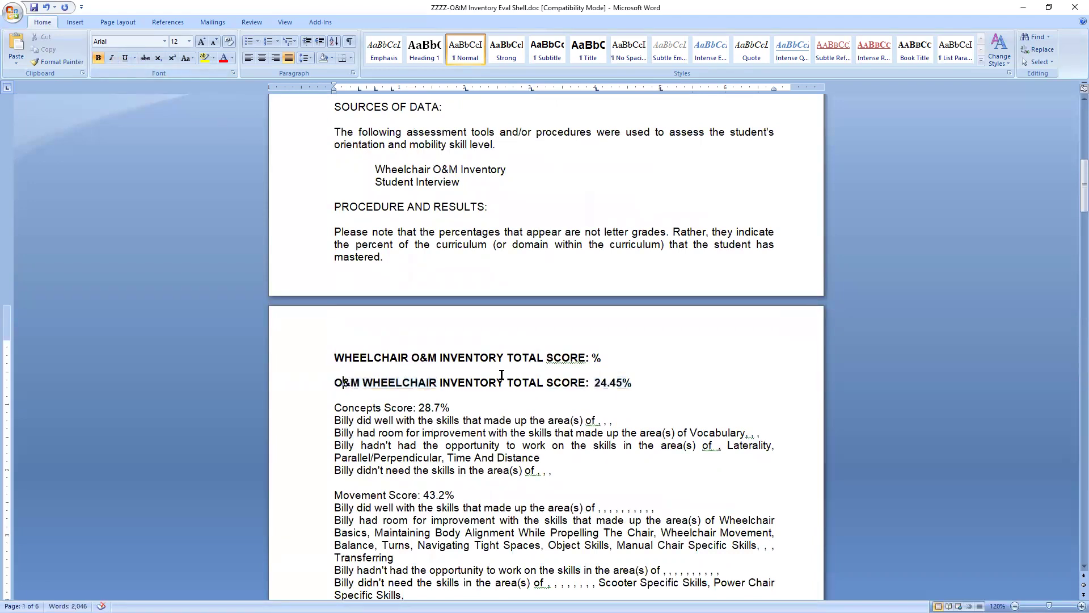
Step: Delete the empty 'WHEELCHAIR O&M INVENTORY TOTAL SCORE: %' line above it
{"action": "left_click", "coordinate": [318, 365]}
{"action": "key", "text": "Delete"}
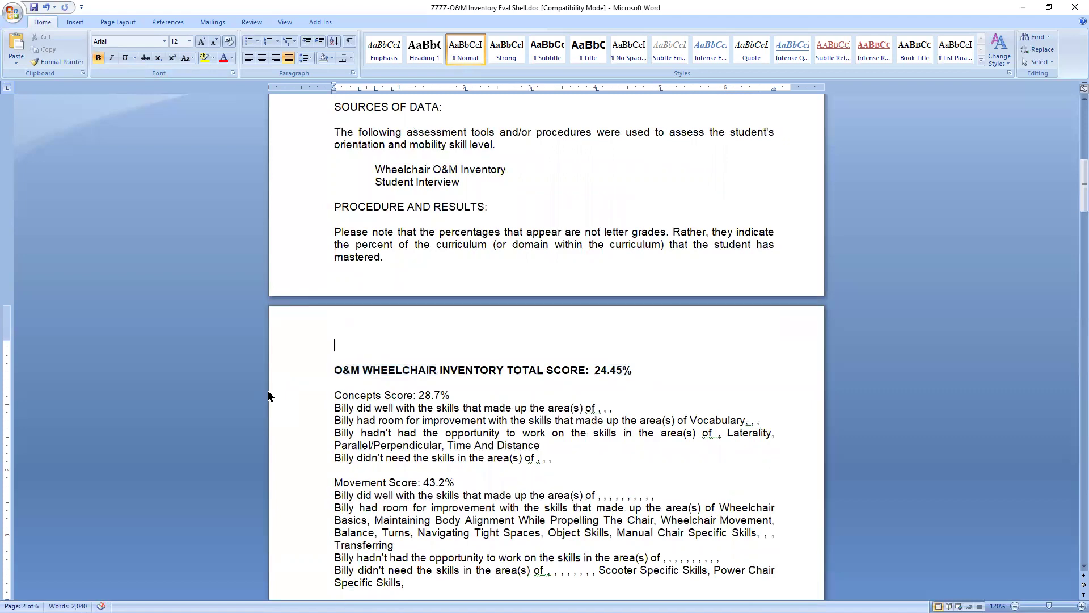
{"action": "scroll", "coordinate": [268, 396], "scroll_direction": "down", "scroll_amount": 2}
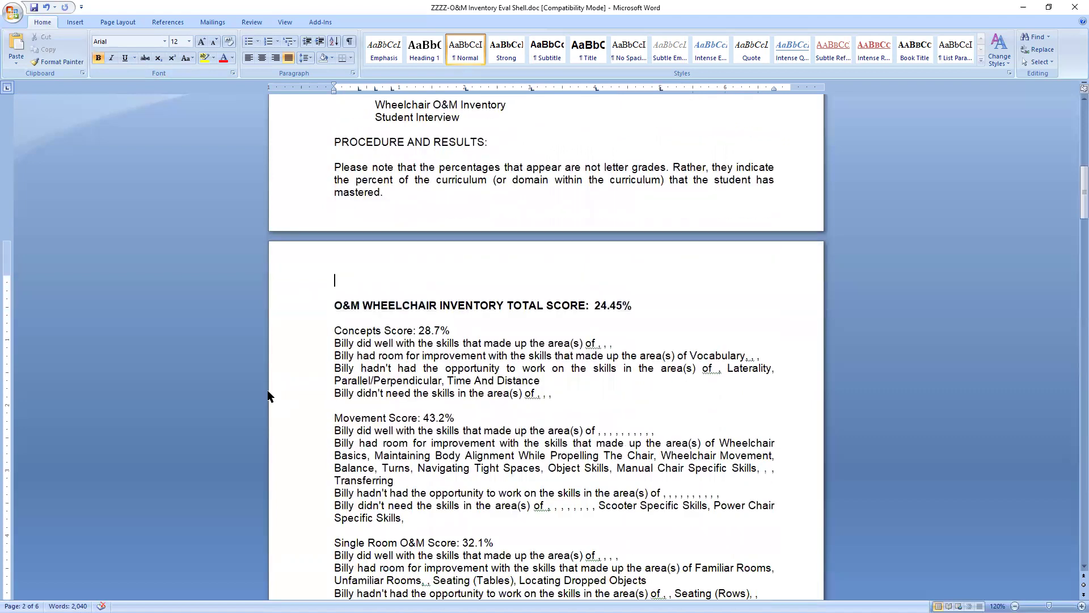
{"action": "scroll", "coordinate": [268, 396], "scroll_direction": "down", "scroll_amount": 6}
{"action": "scroll", "coordinate": [268, 396], "scroll_direction": "down", "scroll_amount": 6}
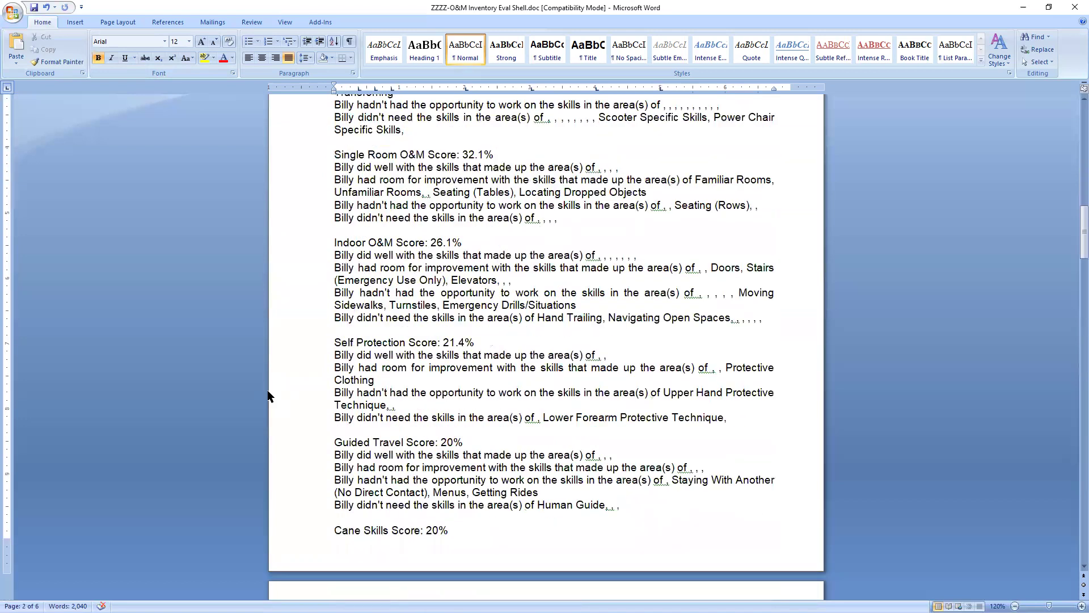
{"action": "scroll", "coordinate": [268, 396], "scroll_direction": "down", "scroll_amount": 6}
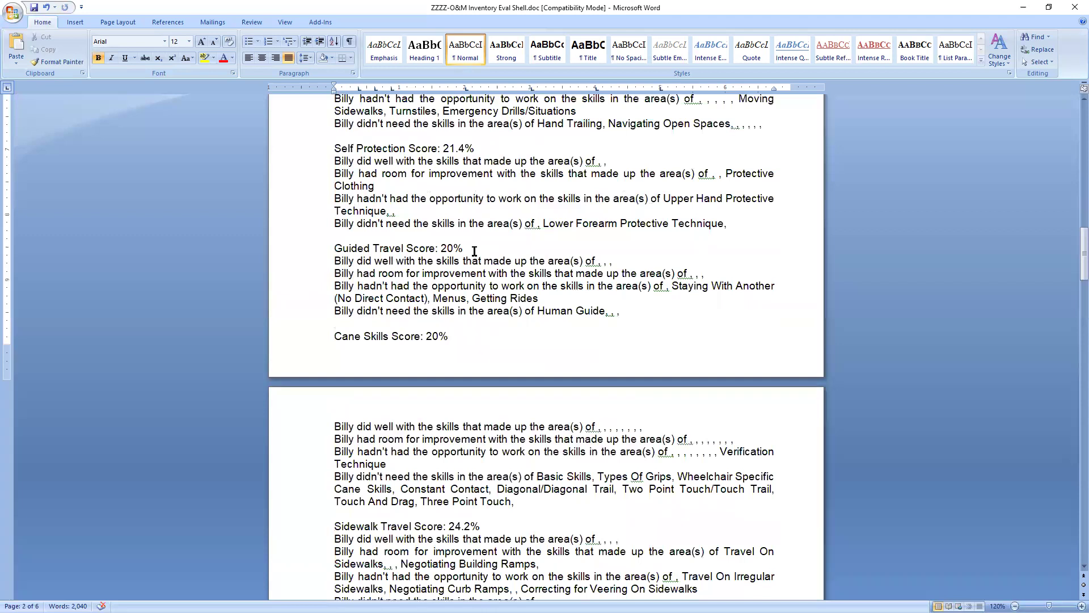
{"action": "scroll", "coordinate": [457, 240], "scroll_direction": "up", "scroll_amount": 3}
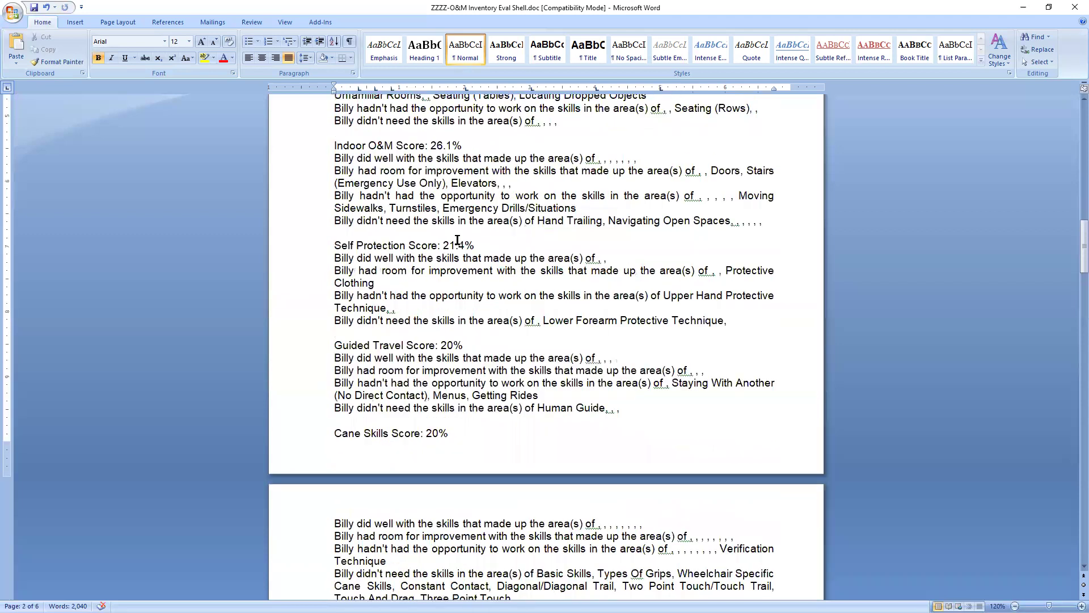
{"action": "scroll", "coordinate": [457, 240], "scroll_direction": "up", "scroll_amount": 9}
{"action": "scroll", "coordinate": [457, 240], "scroll_direction": "up", "scroll_amount": 15}
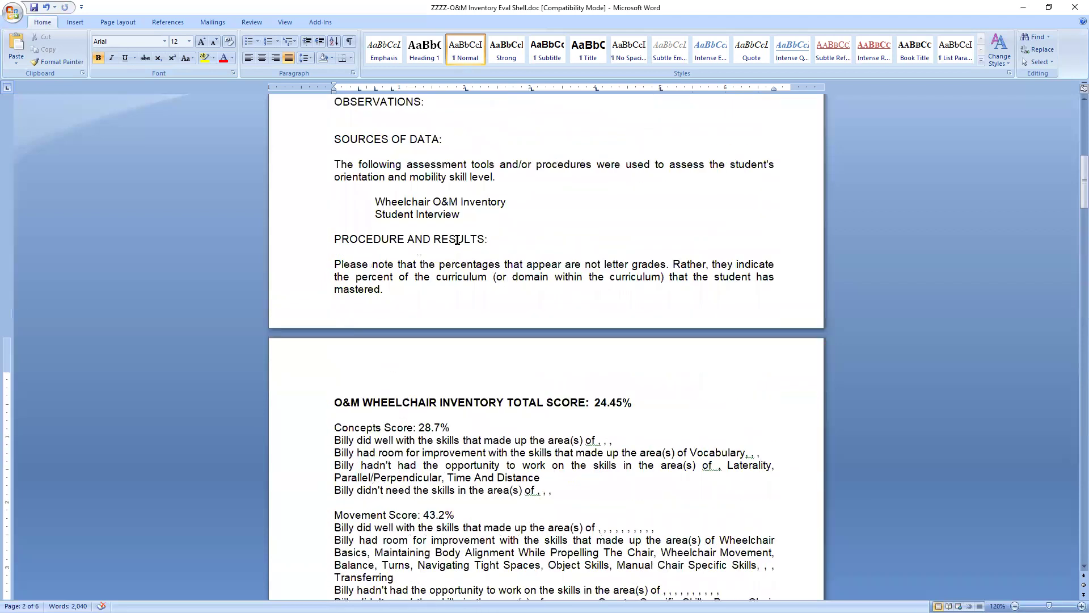
{"action": "scroll", "coordinate": [457, 240], "scroll_direction": "up", "scroll_amount": 3}
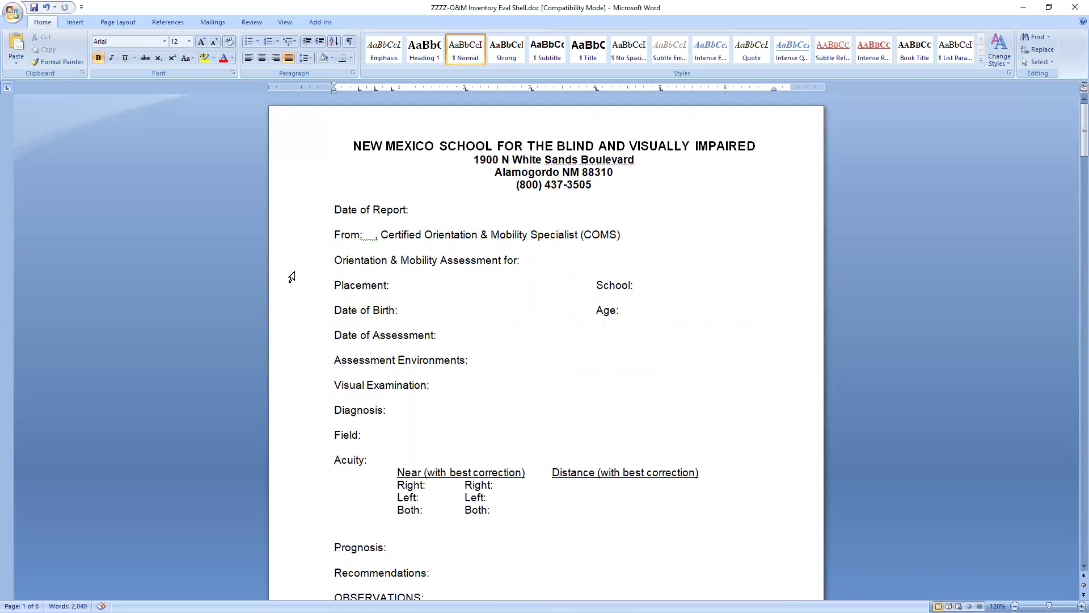
{"action": "left_click", "coordinate": [357, 272]}
{"action": "scroll", "coordinate": [343, 267], "scroll_direction": "down", "scroll_amount": 3}
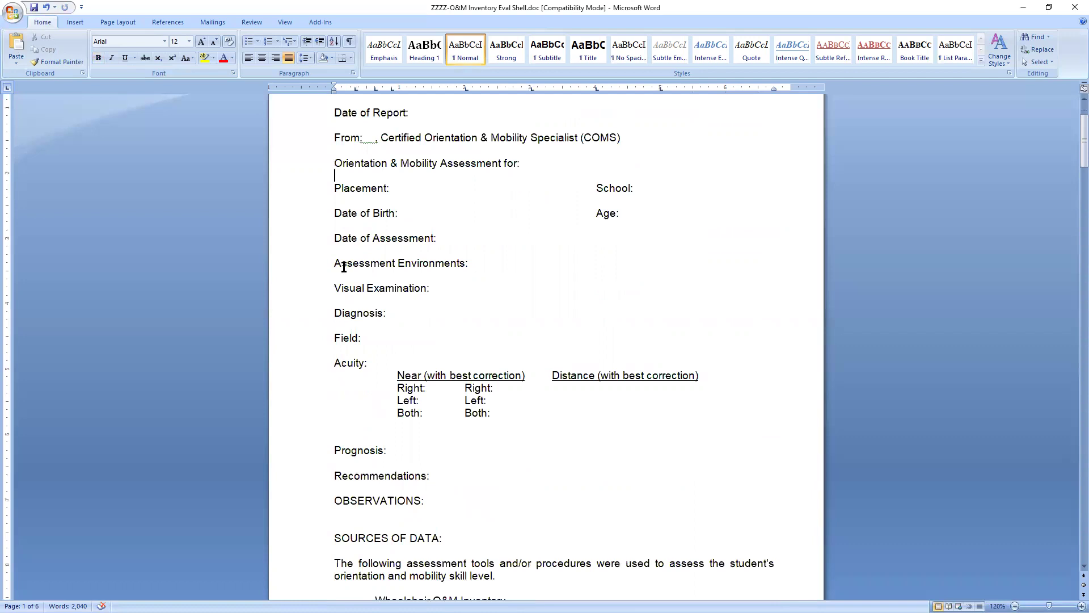